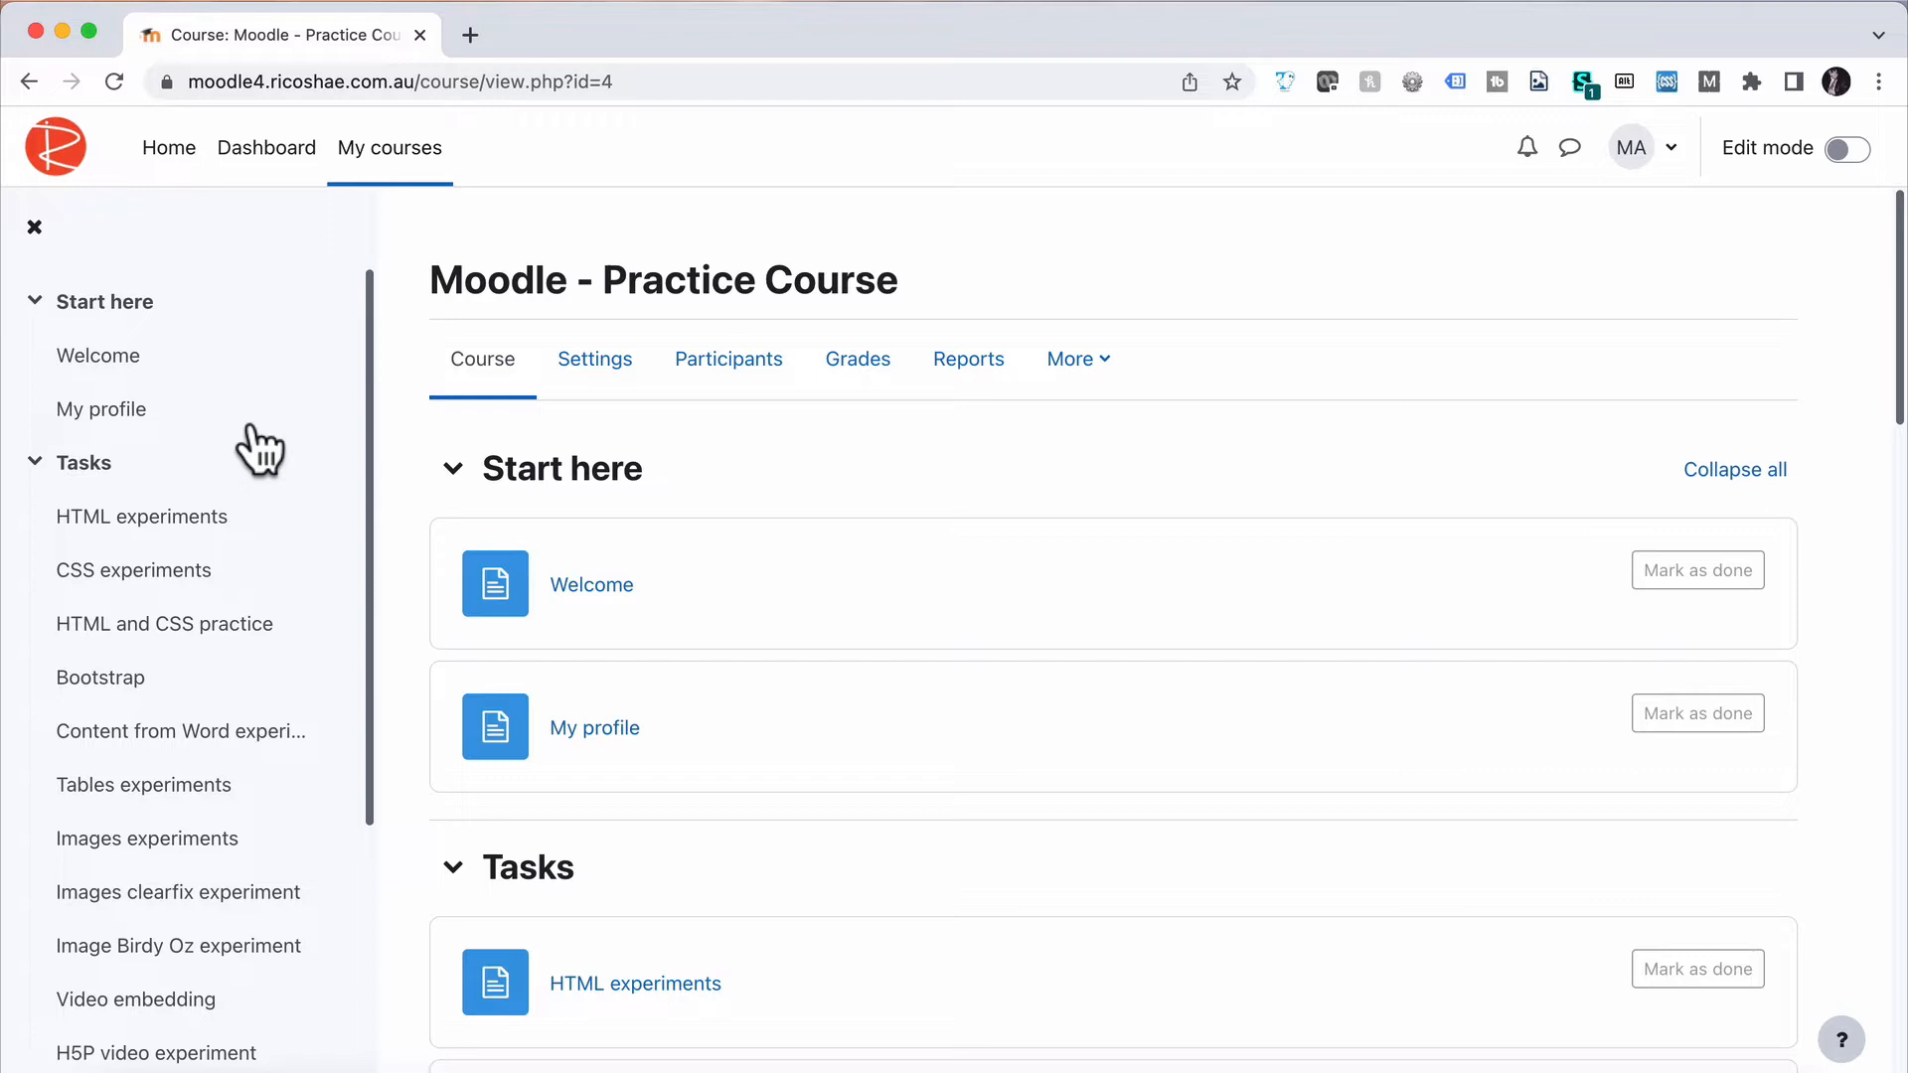
Open the My profile page from the Start here section and look through its template headings
{"action": "left_click", "coordinate": [611, 730]}
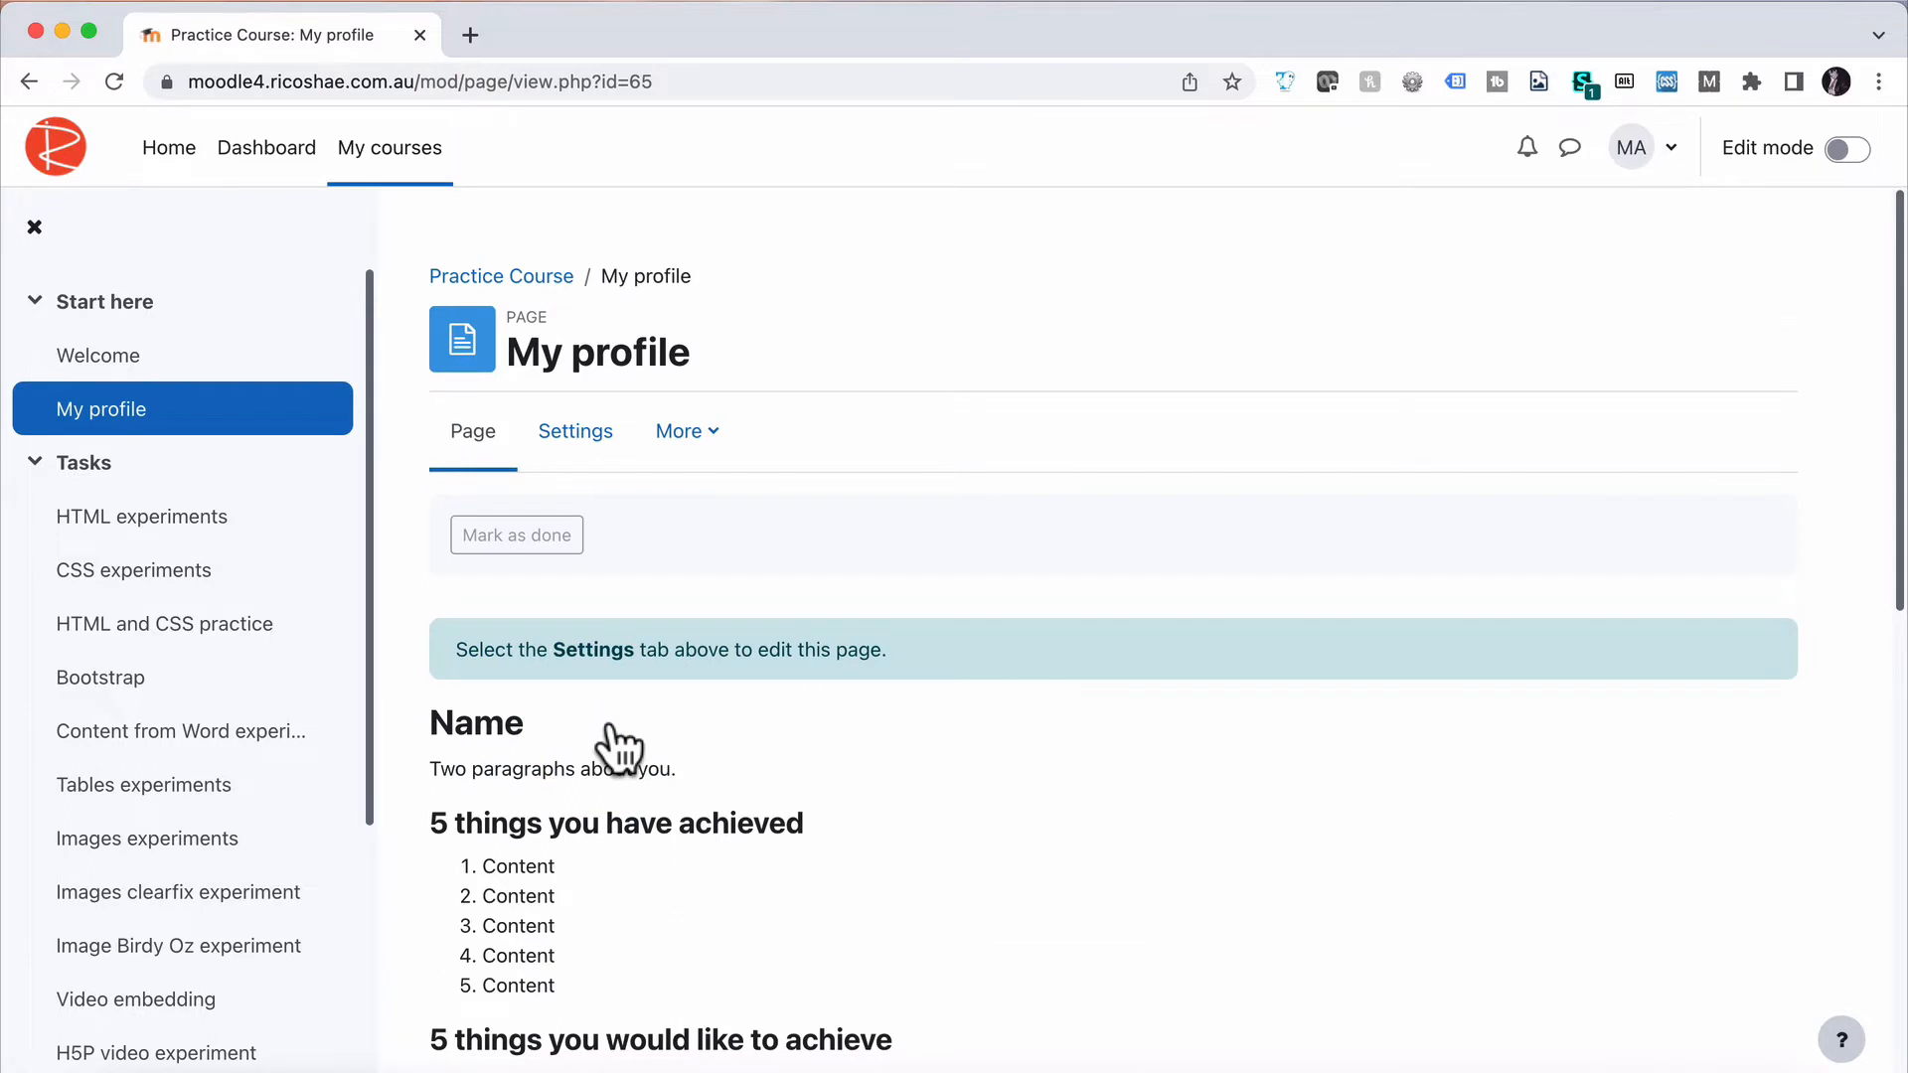
{"action": "scroll", "coordinate": [618, 748], "scroll_direction": "down", "scroll_amount": 10}
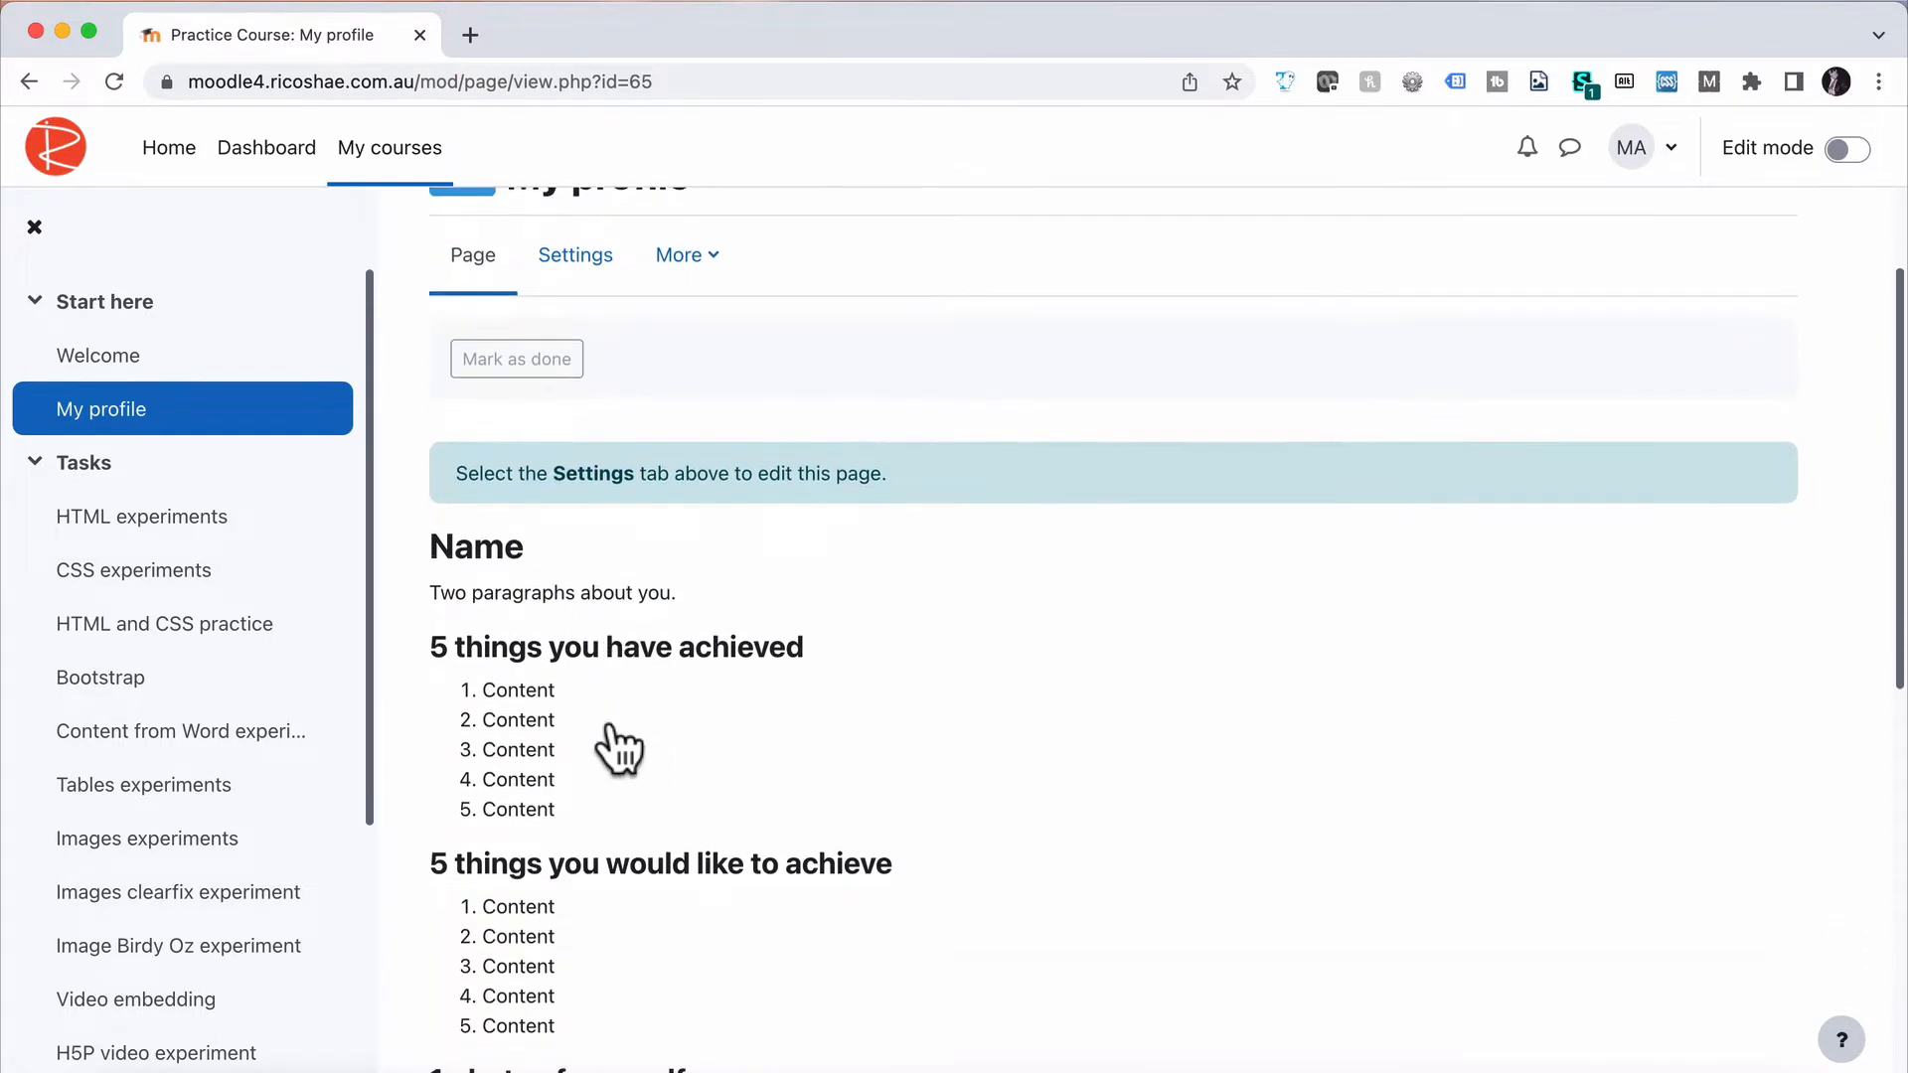
{"action": "scroll", "coordinate": [618, 748], "scroll_direction": "down", "scroll_amount": 2}
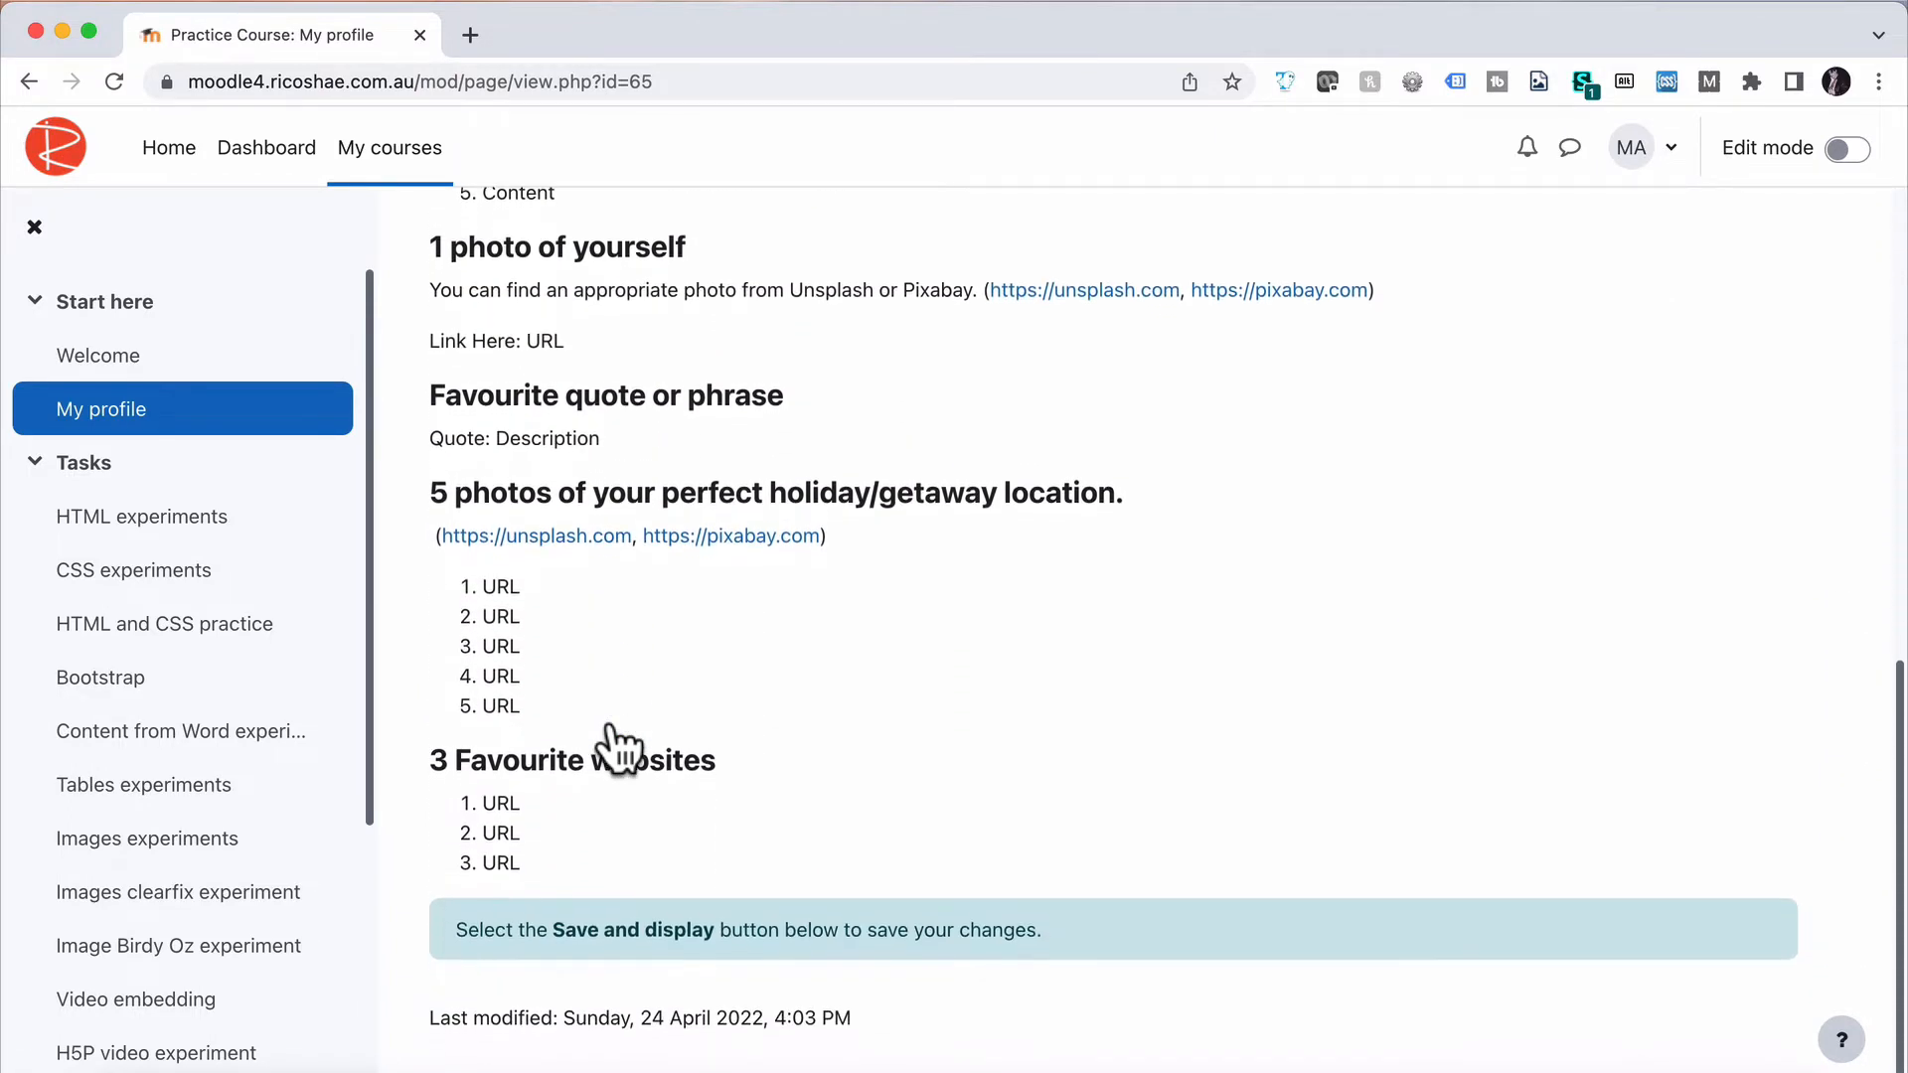
{"action": "scroll", "coordinate": [618, 747], "scroll_direction": "up", "scroll_amount": 8}
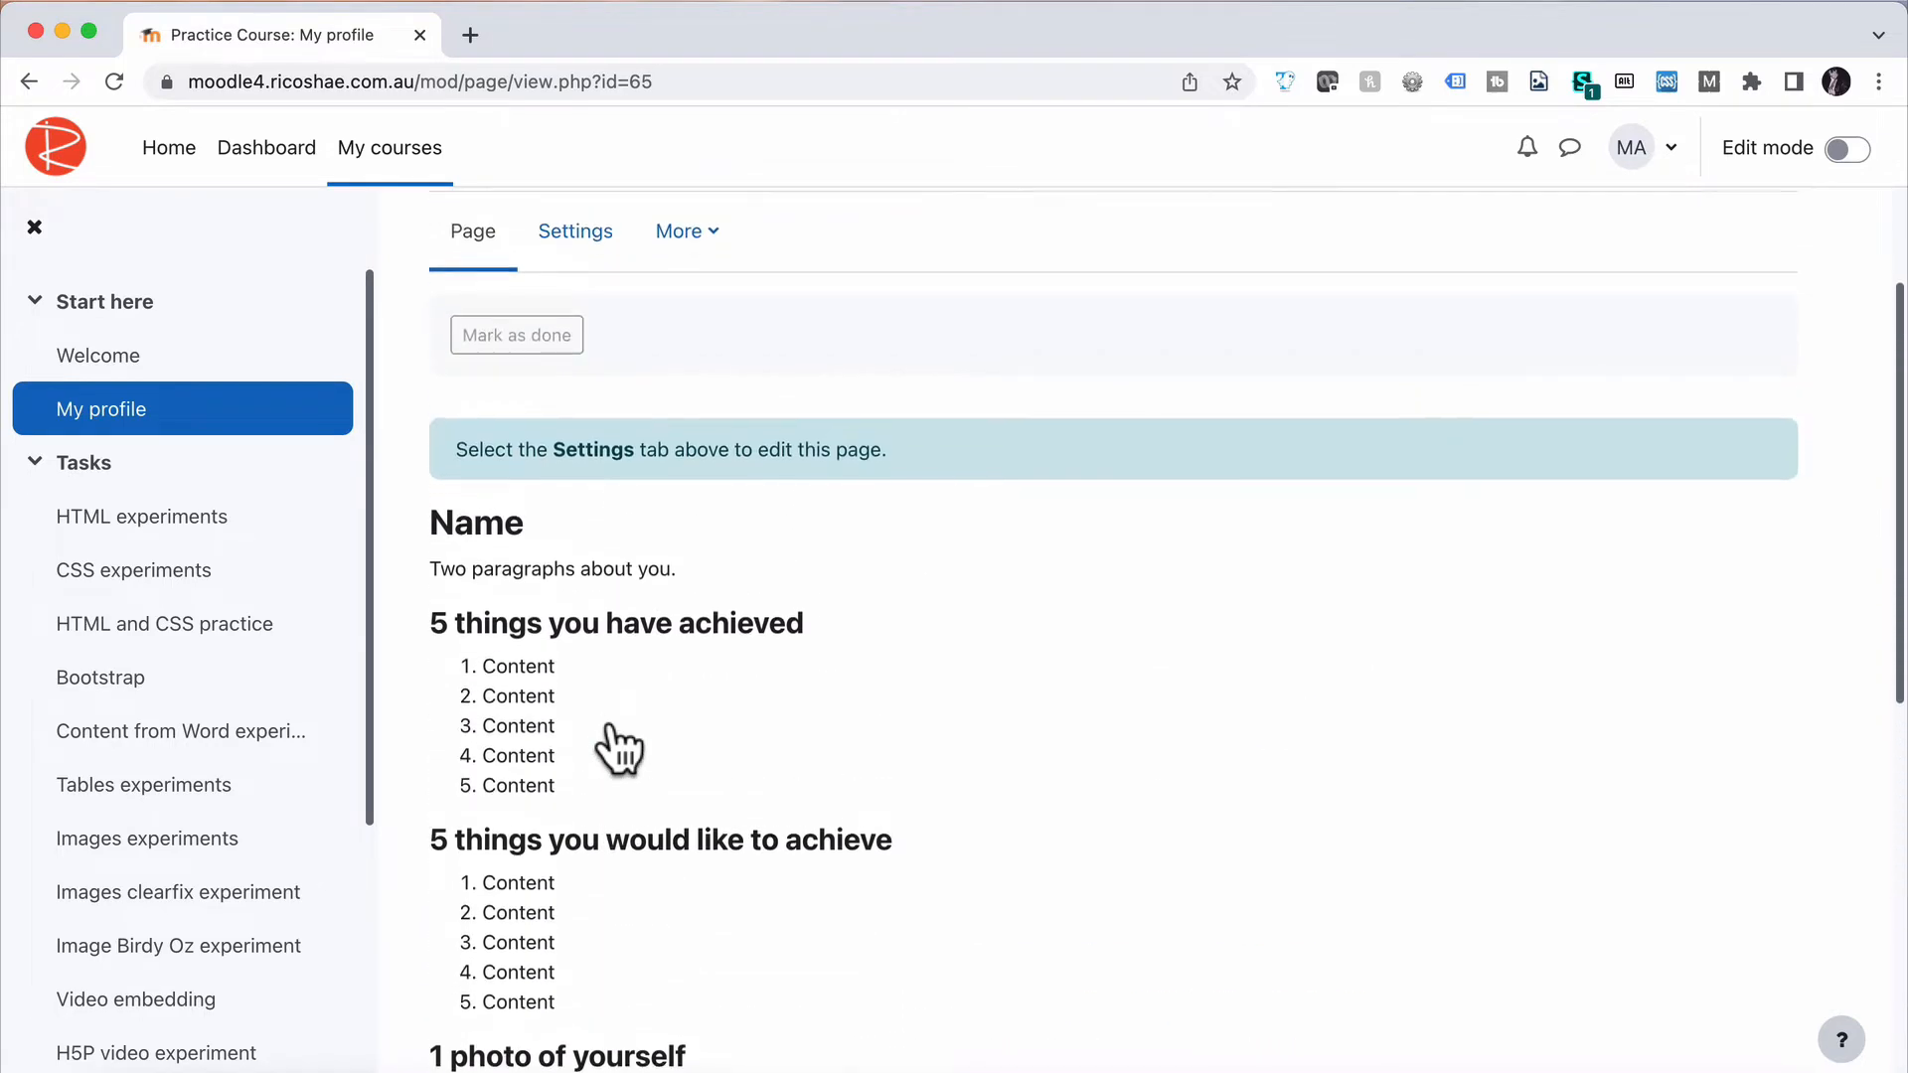
{"action": "scroll", "coordinate": [618, 747], "scroll_direction": "up", "scroll_amount": 3}
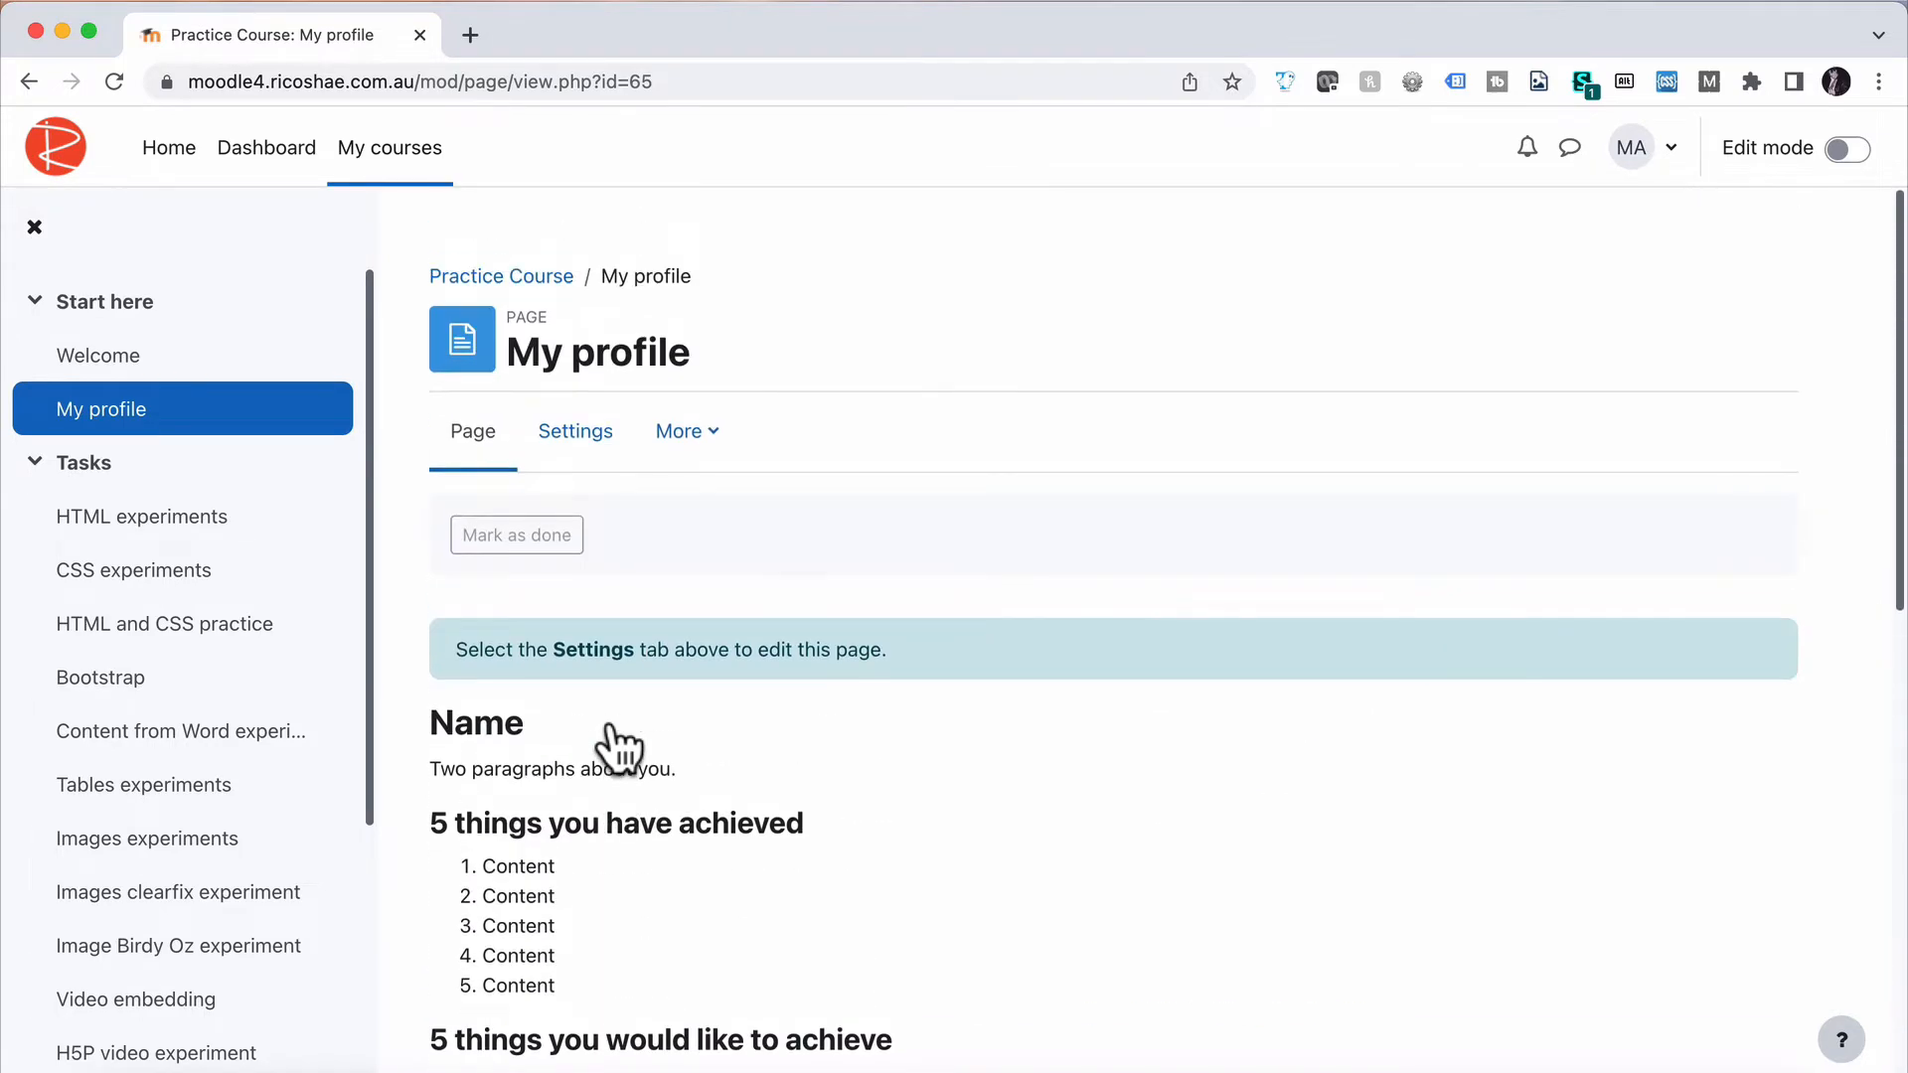
Open the My profile page's settings and go over its Name and Description fields
{"action": "left_click", "coordinate": [586, 433]}
{"action": "scroll", "coordinate": [584, 437], "scroll_direction": "down", "scroll_amount": 1}
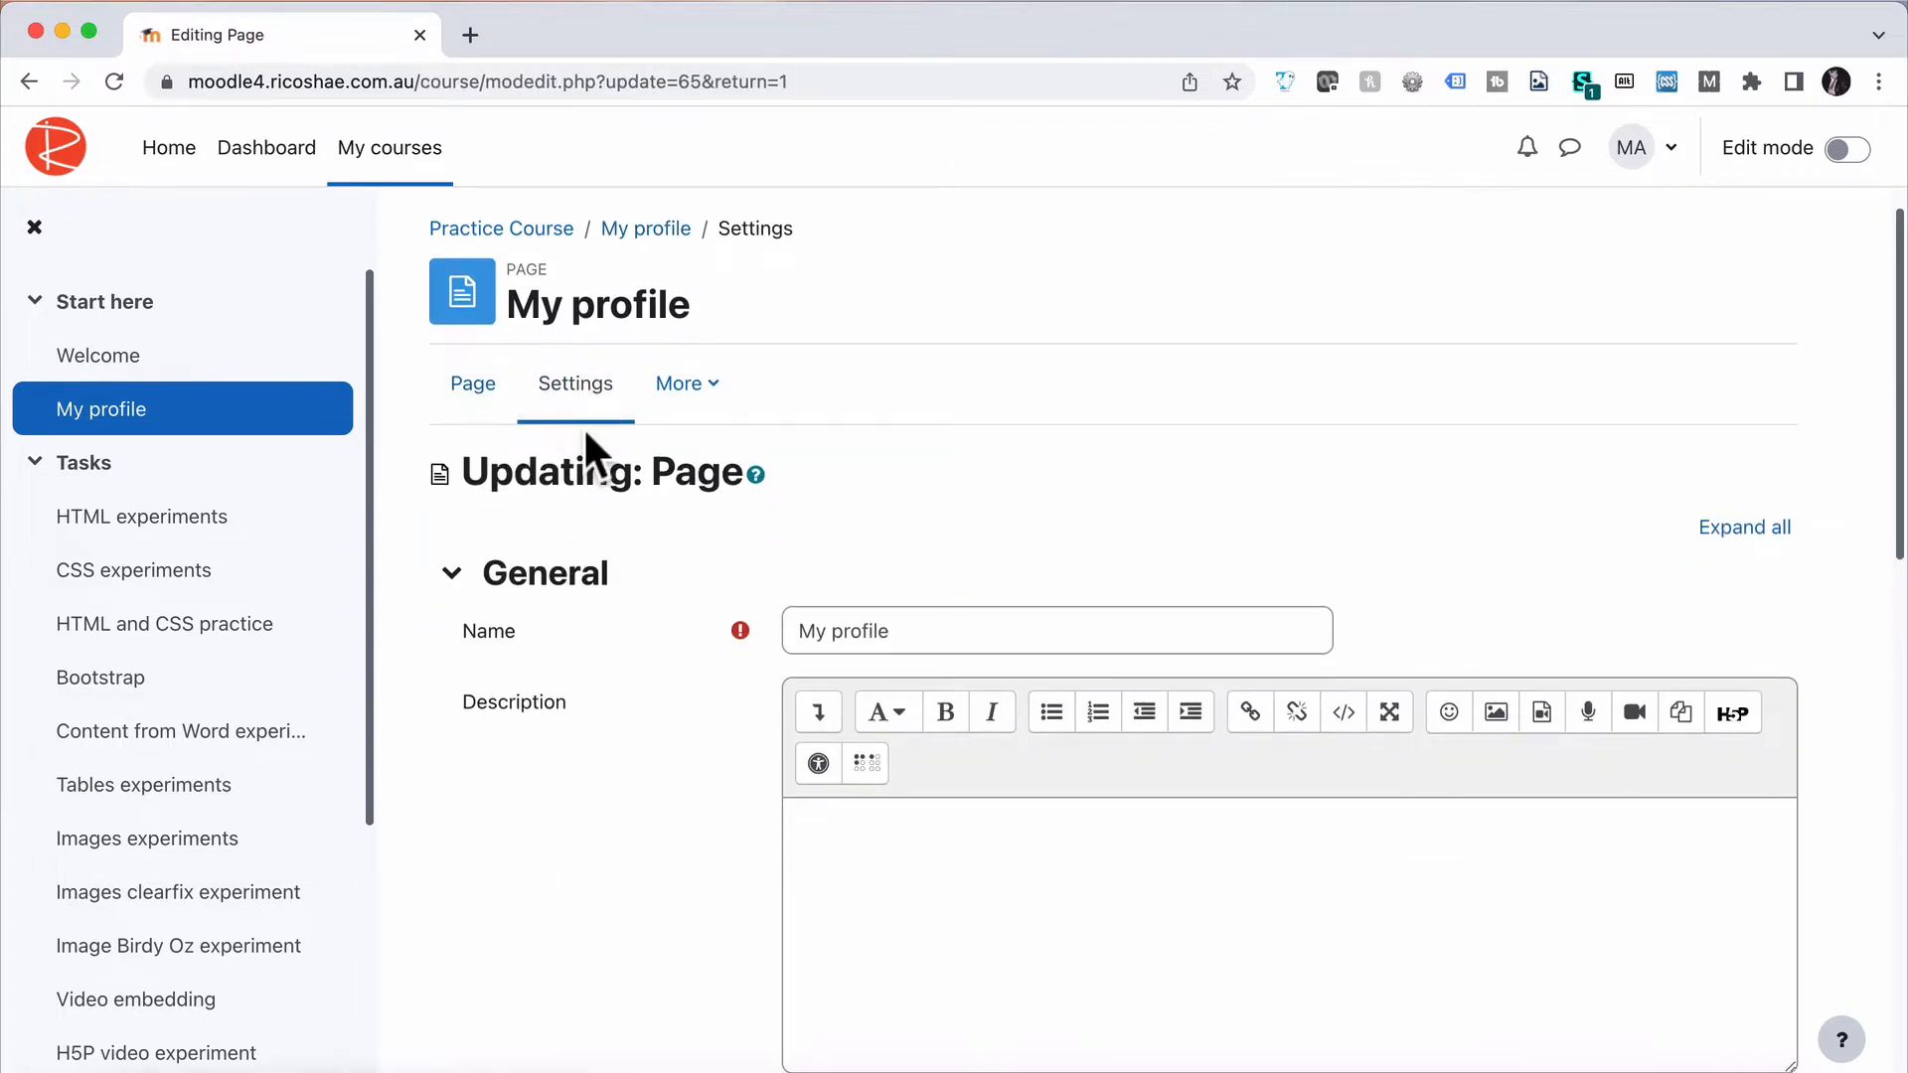
{"action": "scroll", "coordinate": [584, 443], "scroll_direction": "down", "scroll_amount": 3}
{"action": "left_click", "coordinate": [905, 465]}
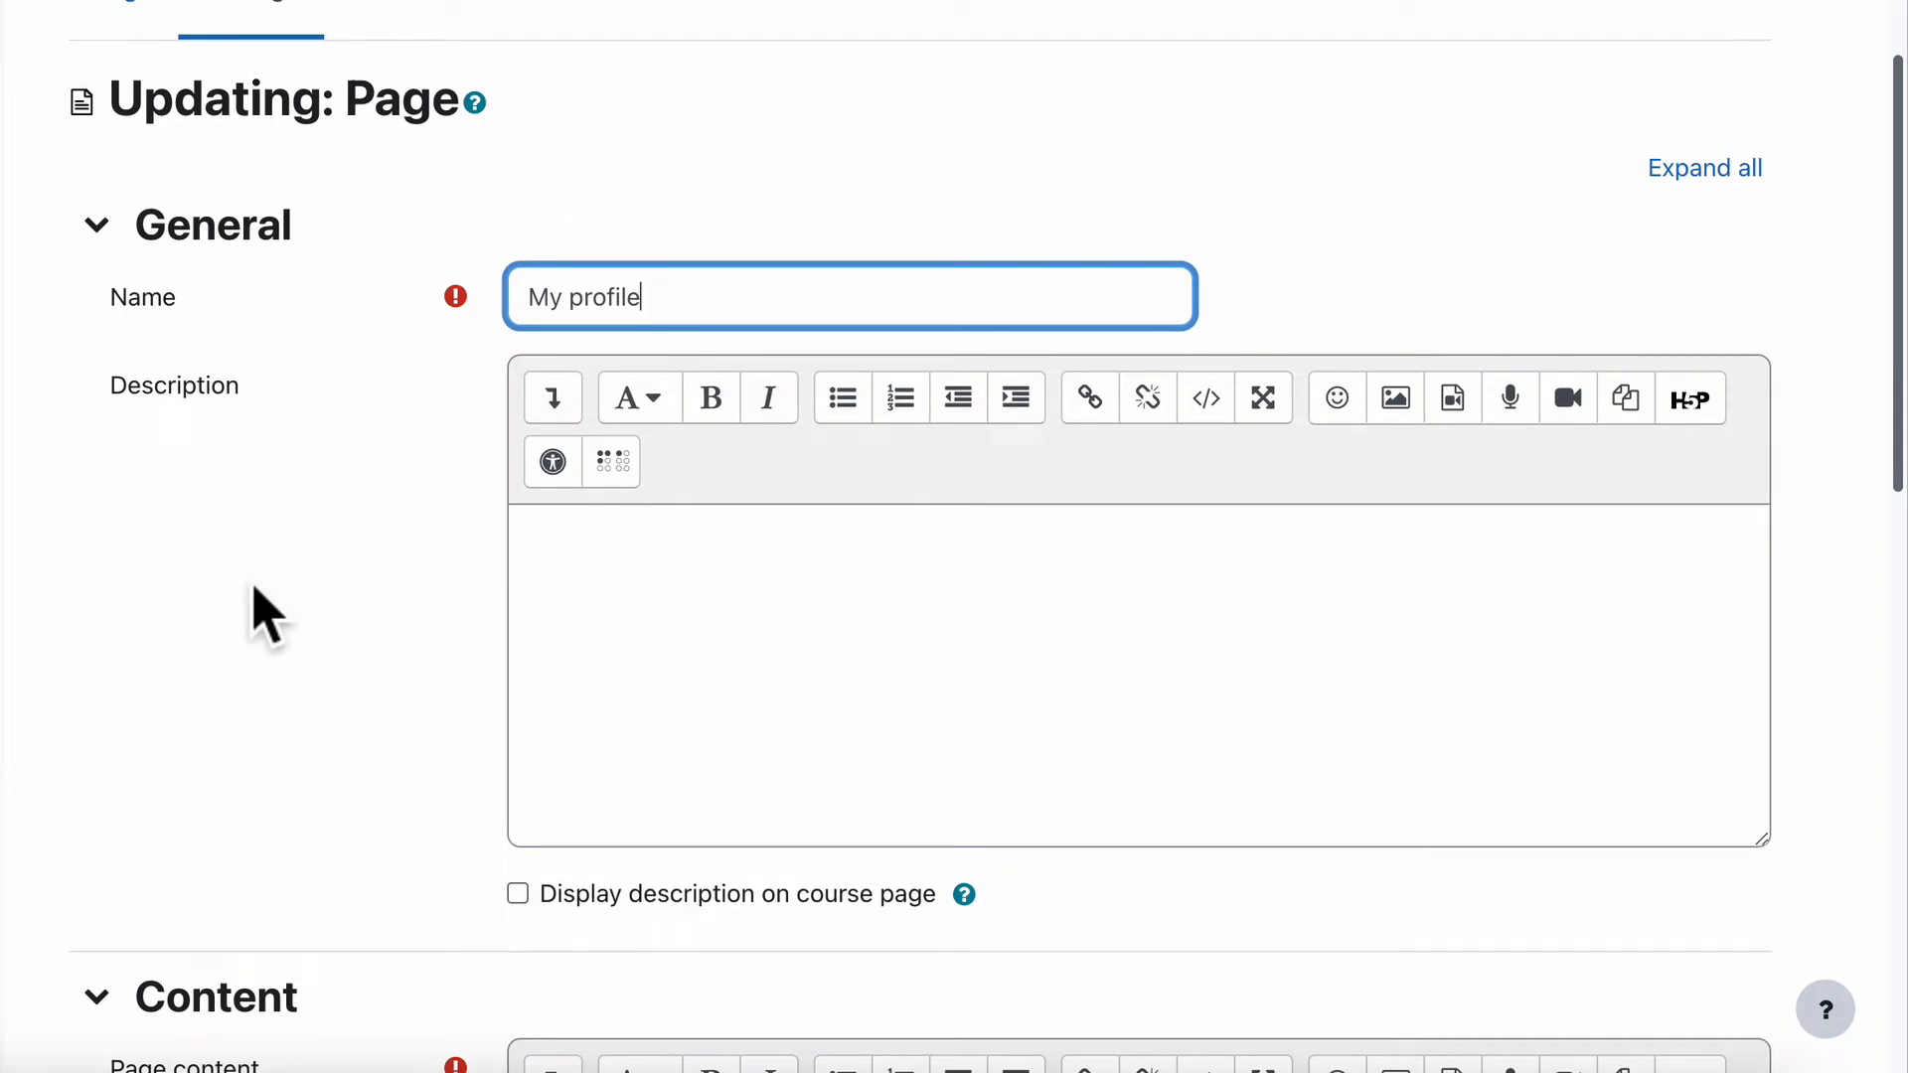
{"action": "scroll", "coordinate": [261, 614], "scroll_direction": "down", "scroll_amount": 2}
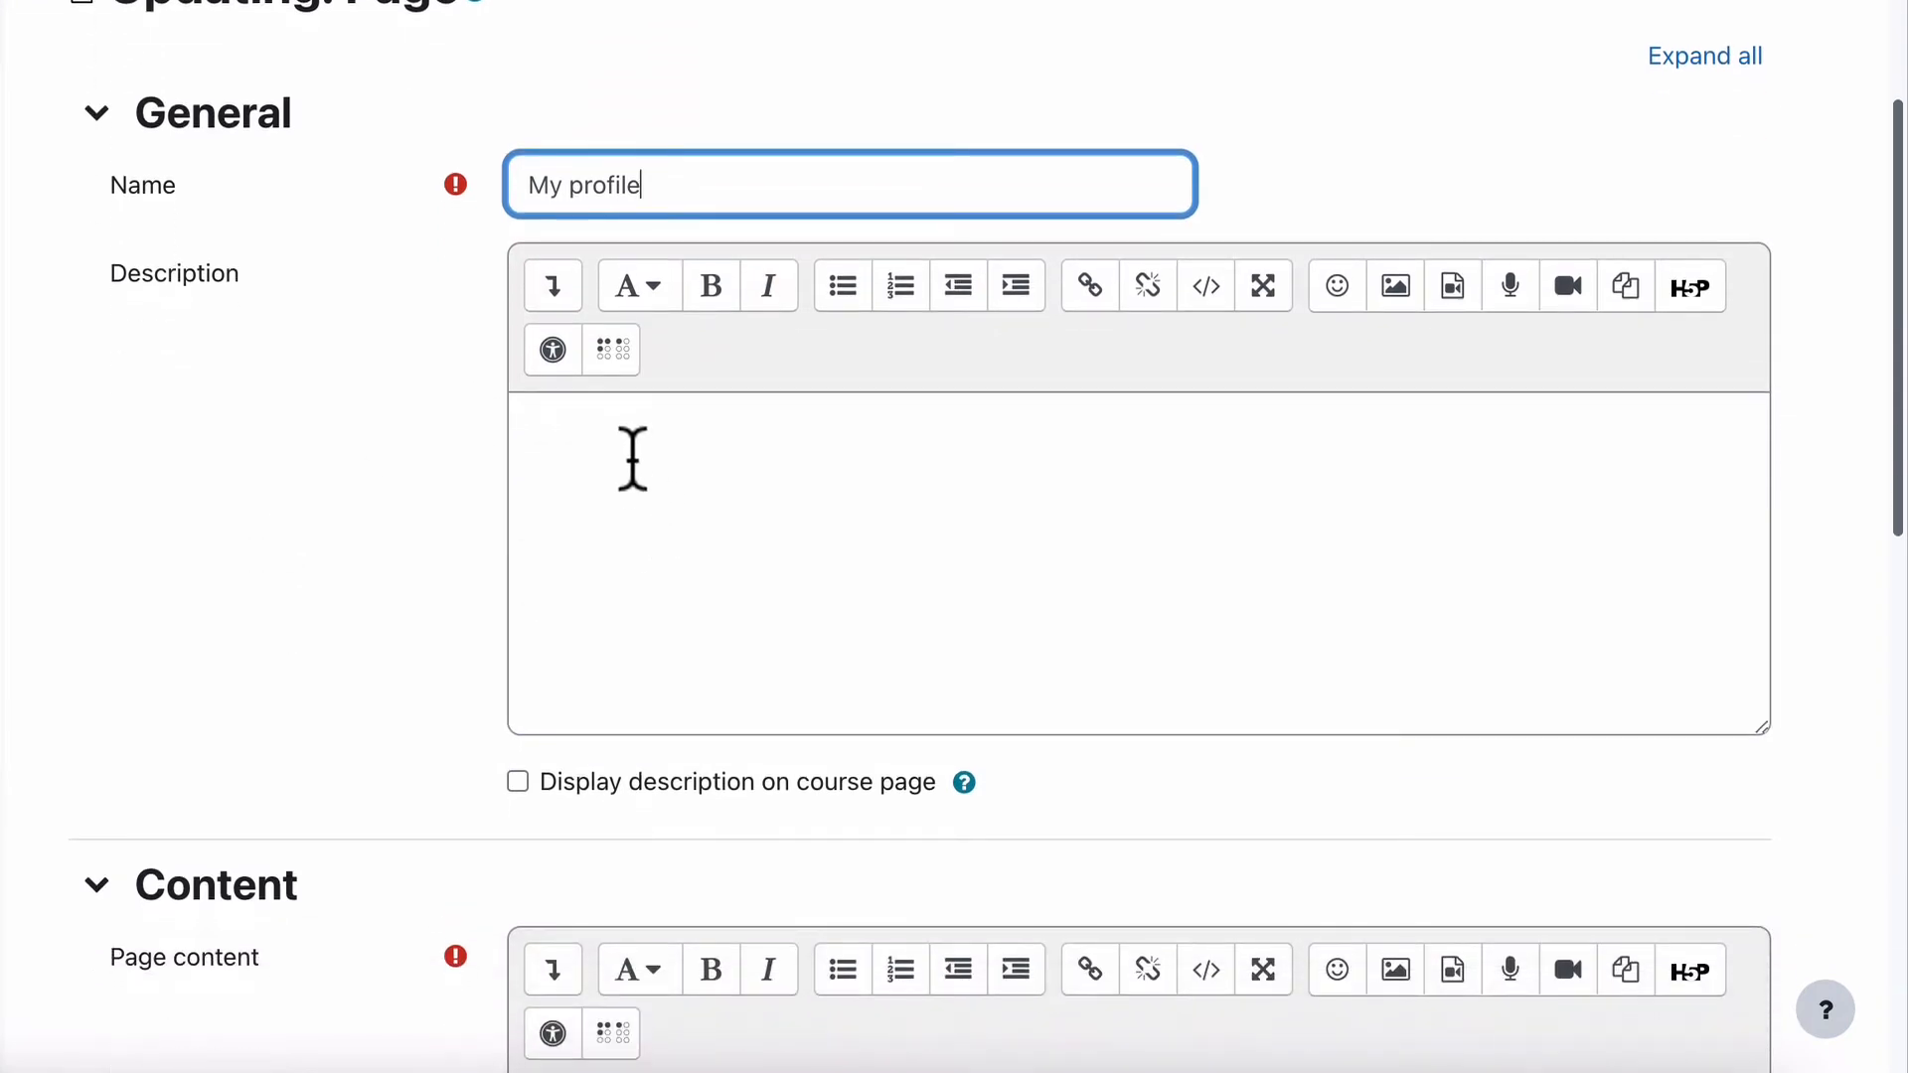
{"action": "left_click", "coordinate": [582, 427]}
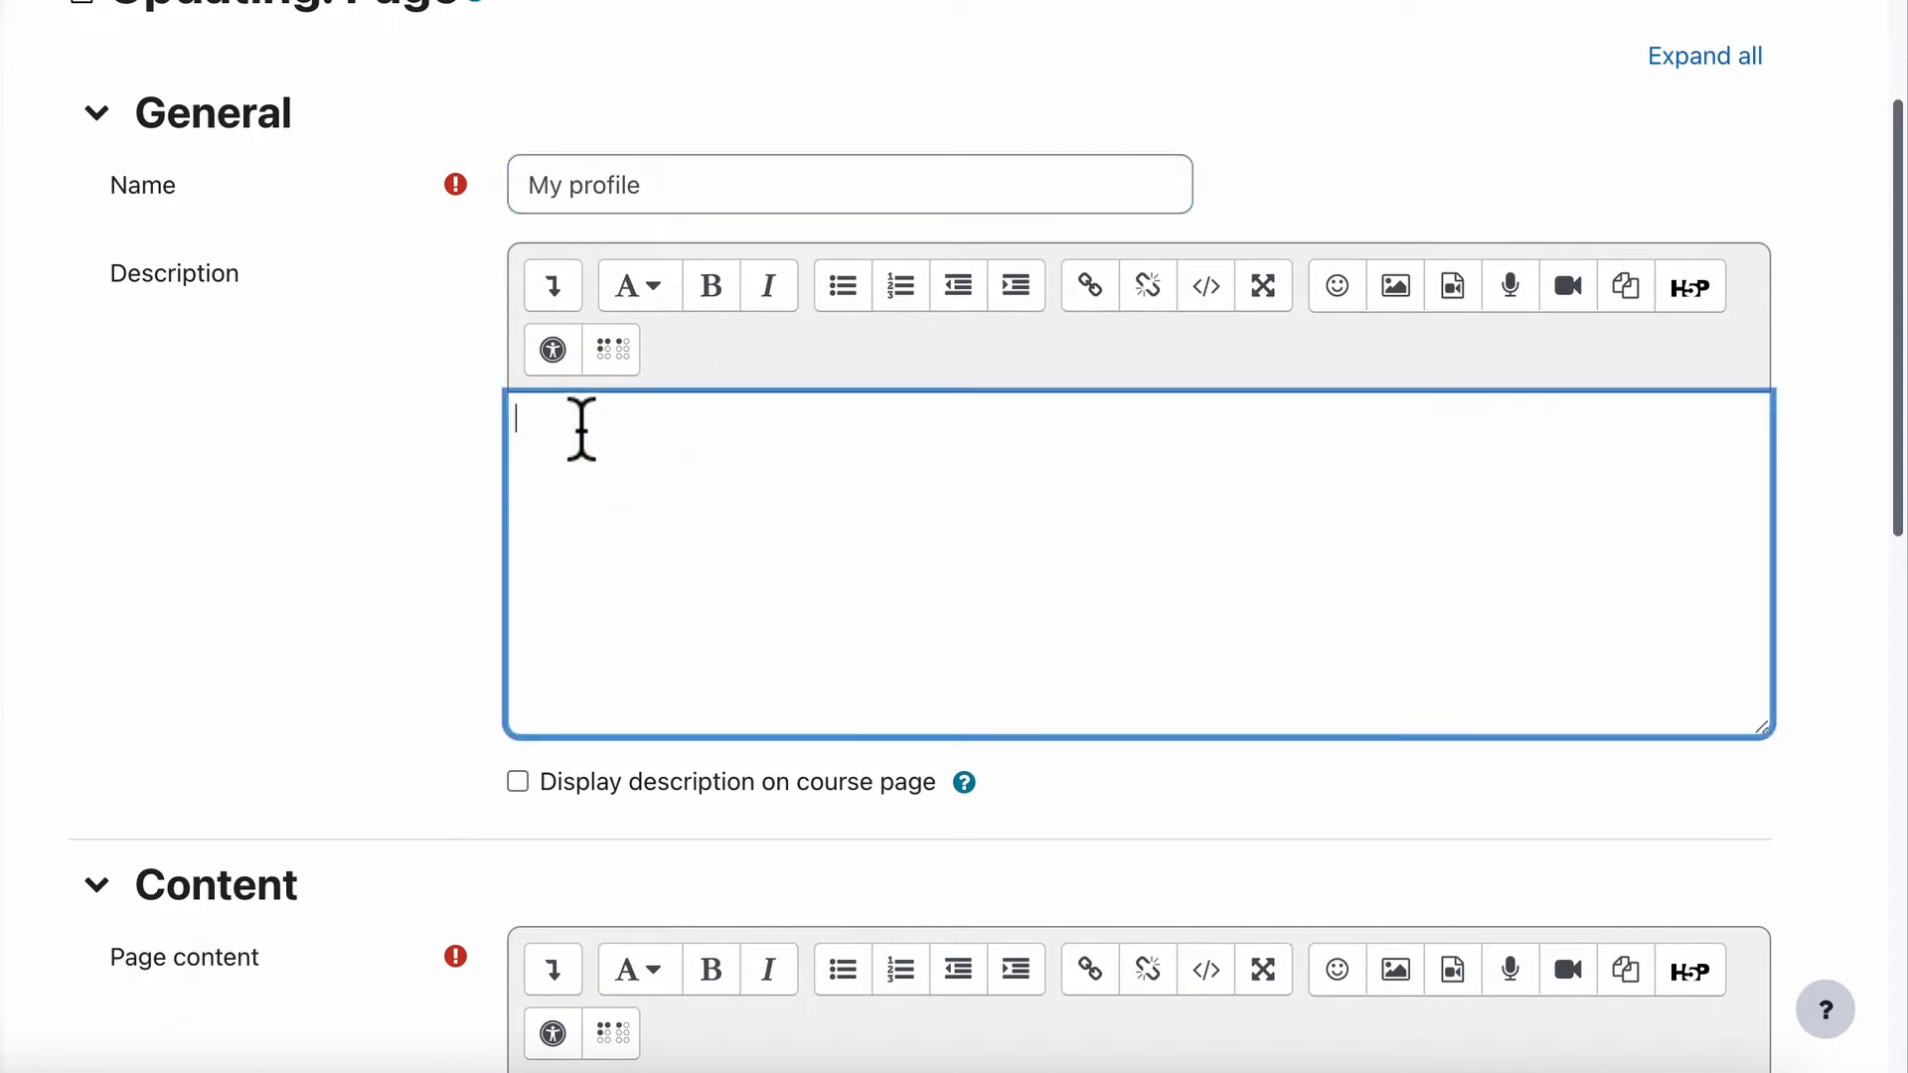
Look through the Page content template and expand its editor to full screen
{"action": "scroll", "coordinate": [183, 576], "scroll_direction": "down", "scroll_amount": 6}
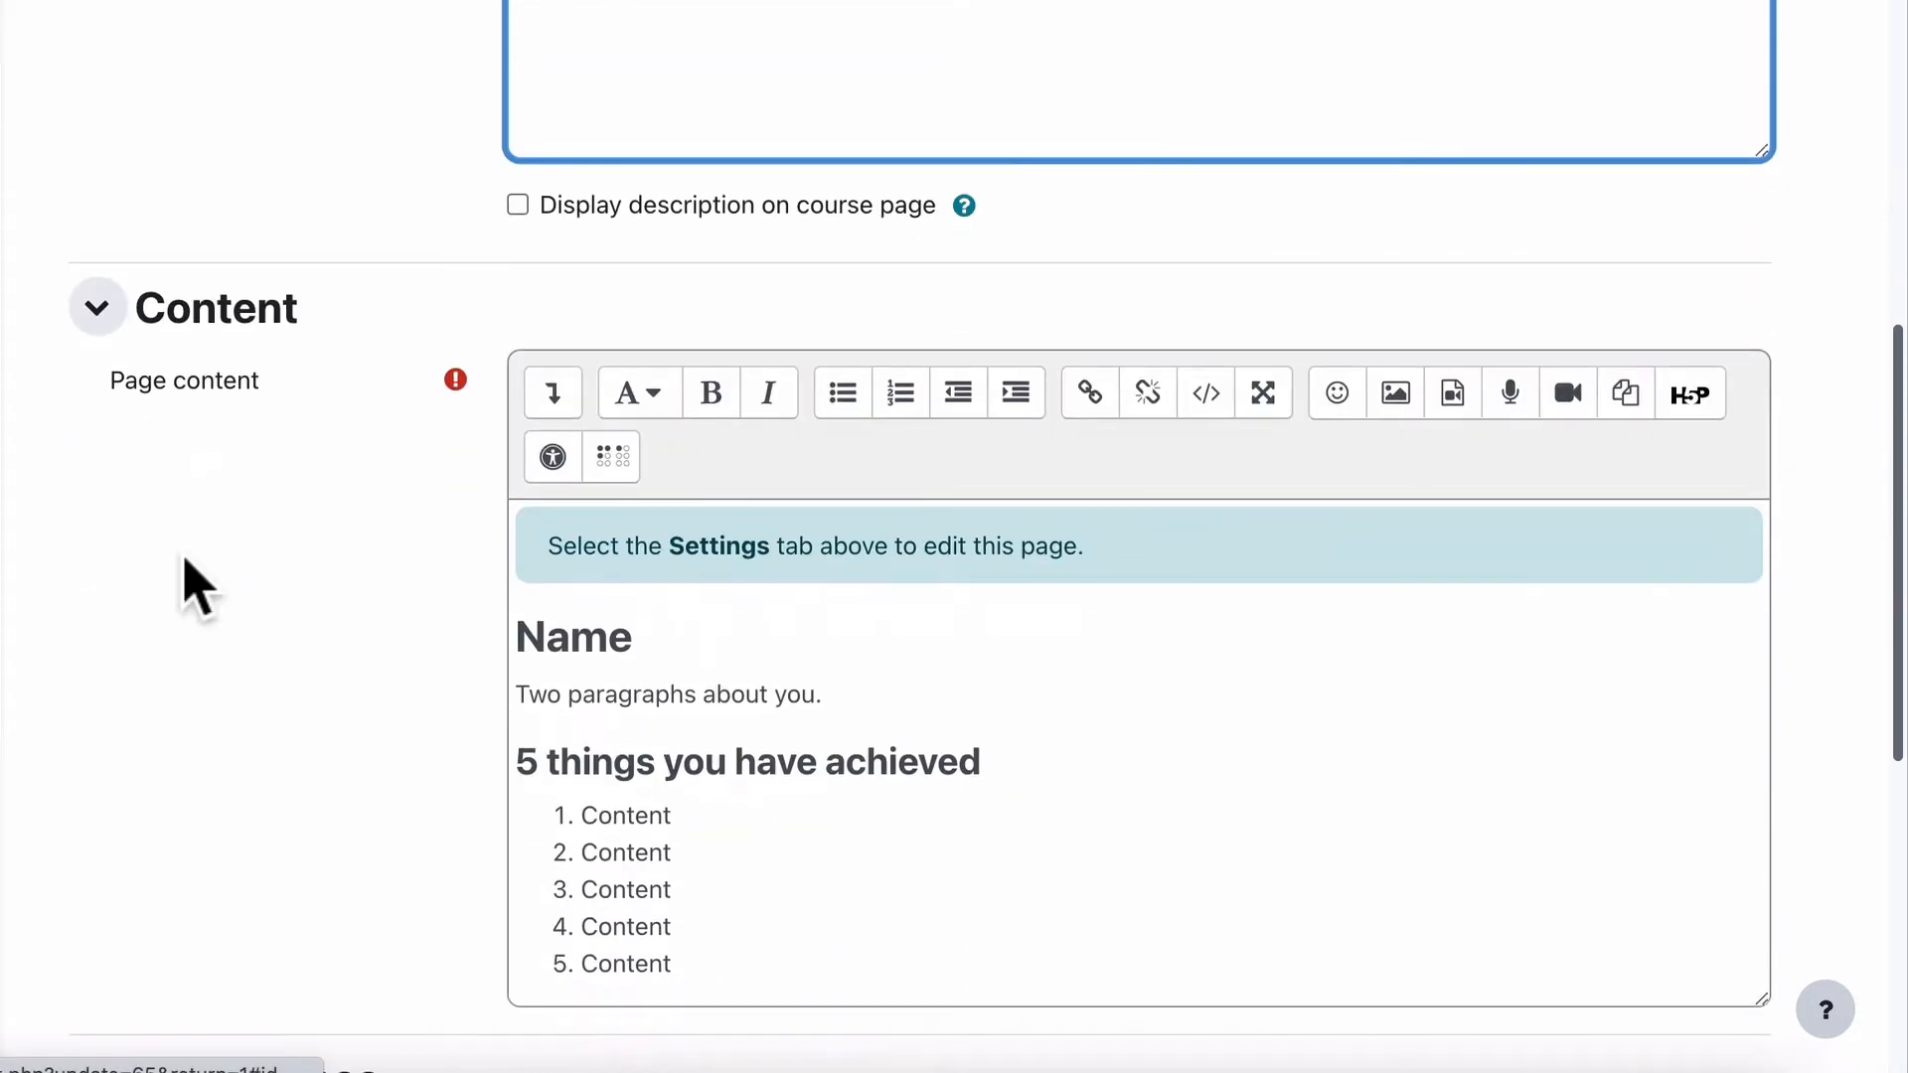
{"action": "scroll", "coordinate": [192, 579], "scroll_direction": "down", "scroll_amount": 2}
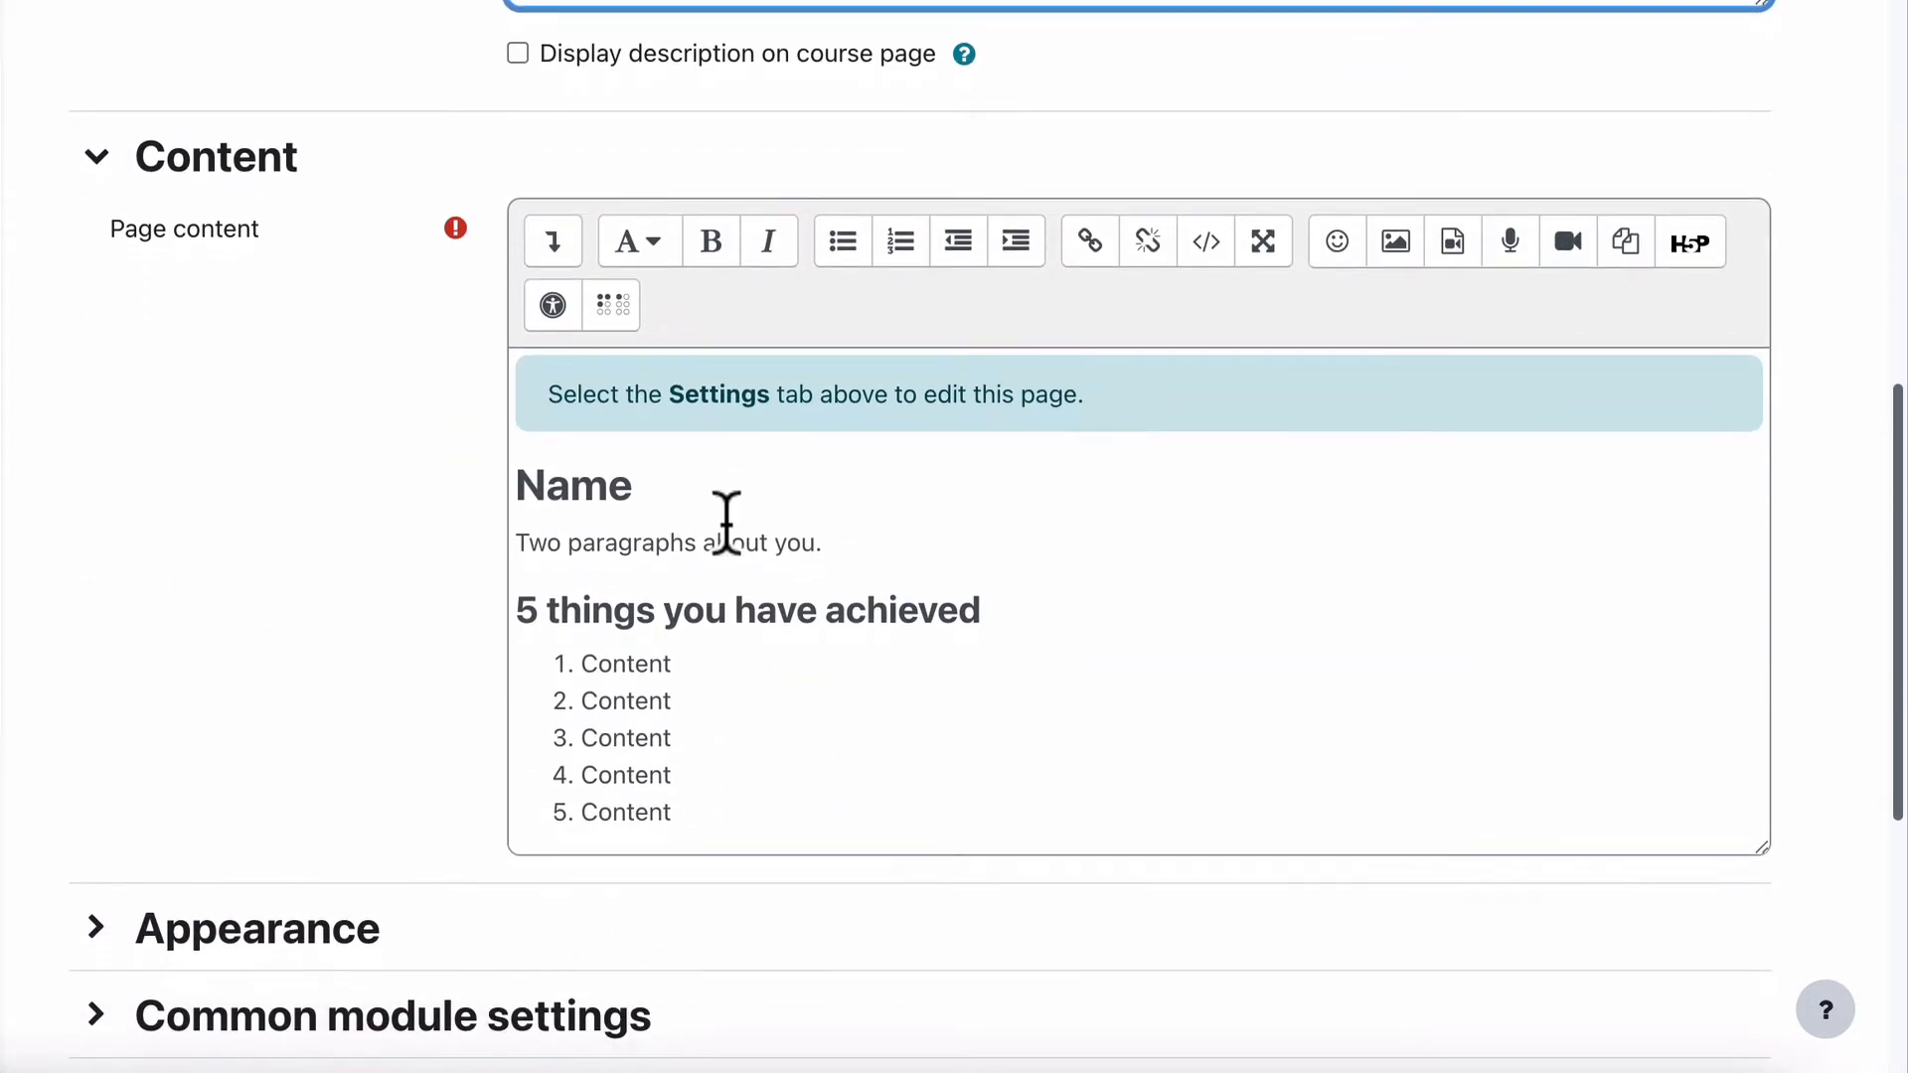
{"action": "scroll", "coordinate": [727, 521], "scroll_direction": "down", "scroll_amount": 2}
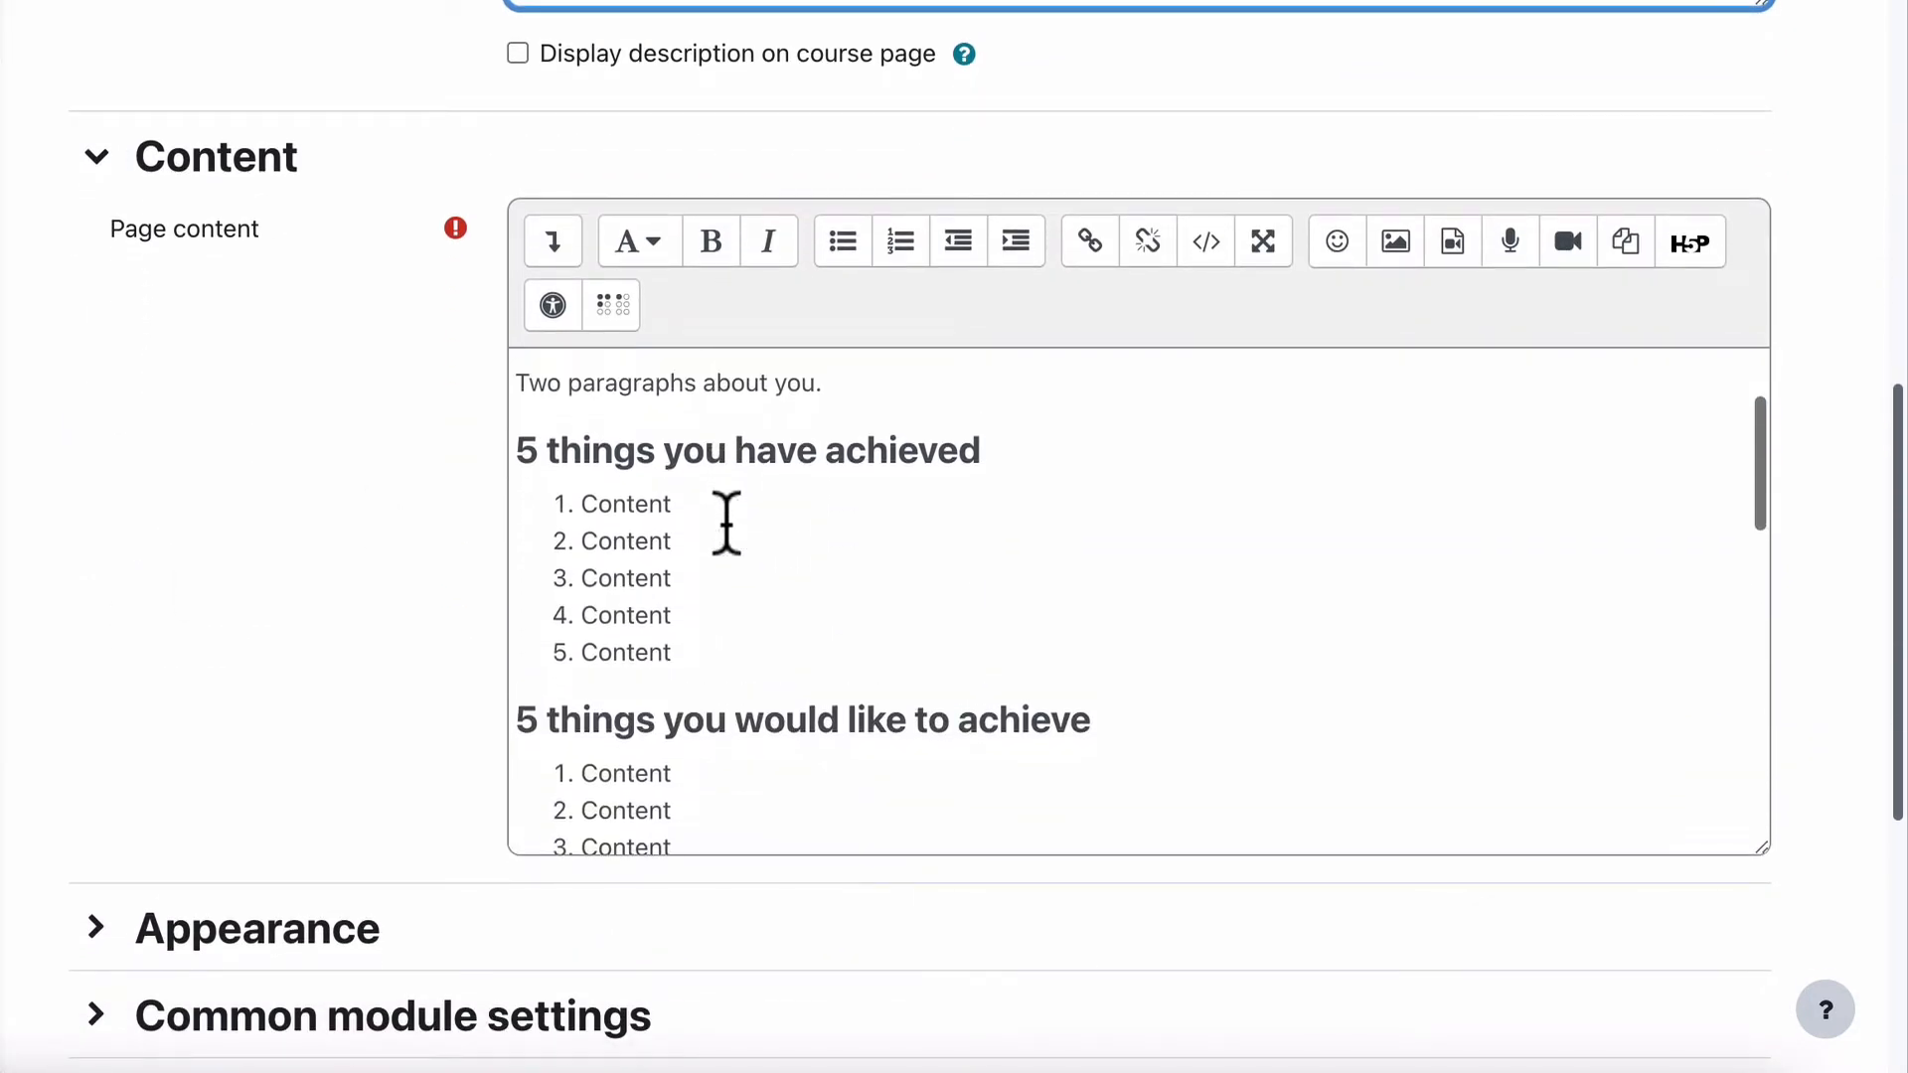
{"action": "scroll", "coordinate": [726, 522], "scroll_direction": "up", "scroll_amount": 2}
{"action": "scroll", "coordinate": [726, 522], "scroll_direction": "down", "scroll_amount": 3}
{"action": "scroll", "coordinate": [726, 522], "scroll_direction": "down", "scroll_amount": 5}
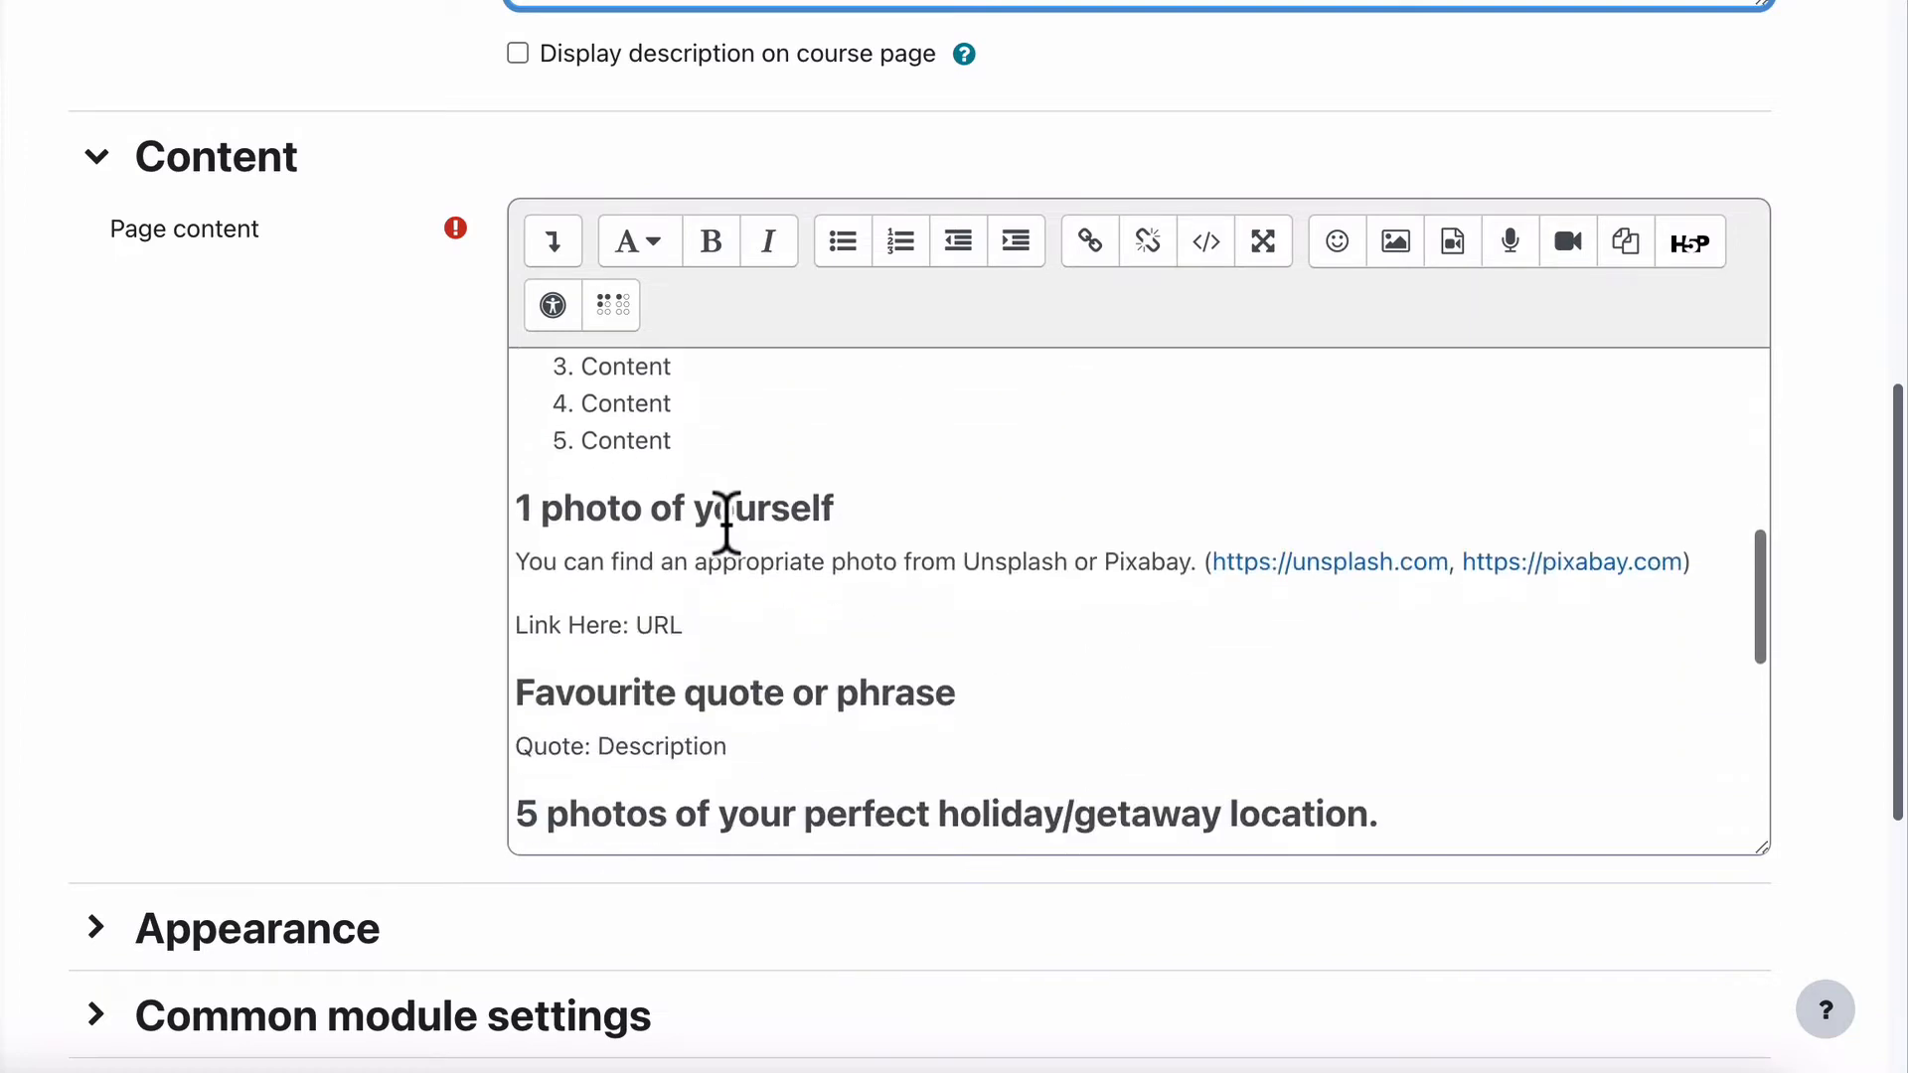
{"action": "scroll", "coordinate": [726, 522], "scroll_direction": "up", "scroll_amount": 8}
{"action": "scroll", "coordinate": [726, 521], "scroll_direction": "up", "scroll_amount": 3}
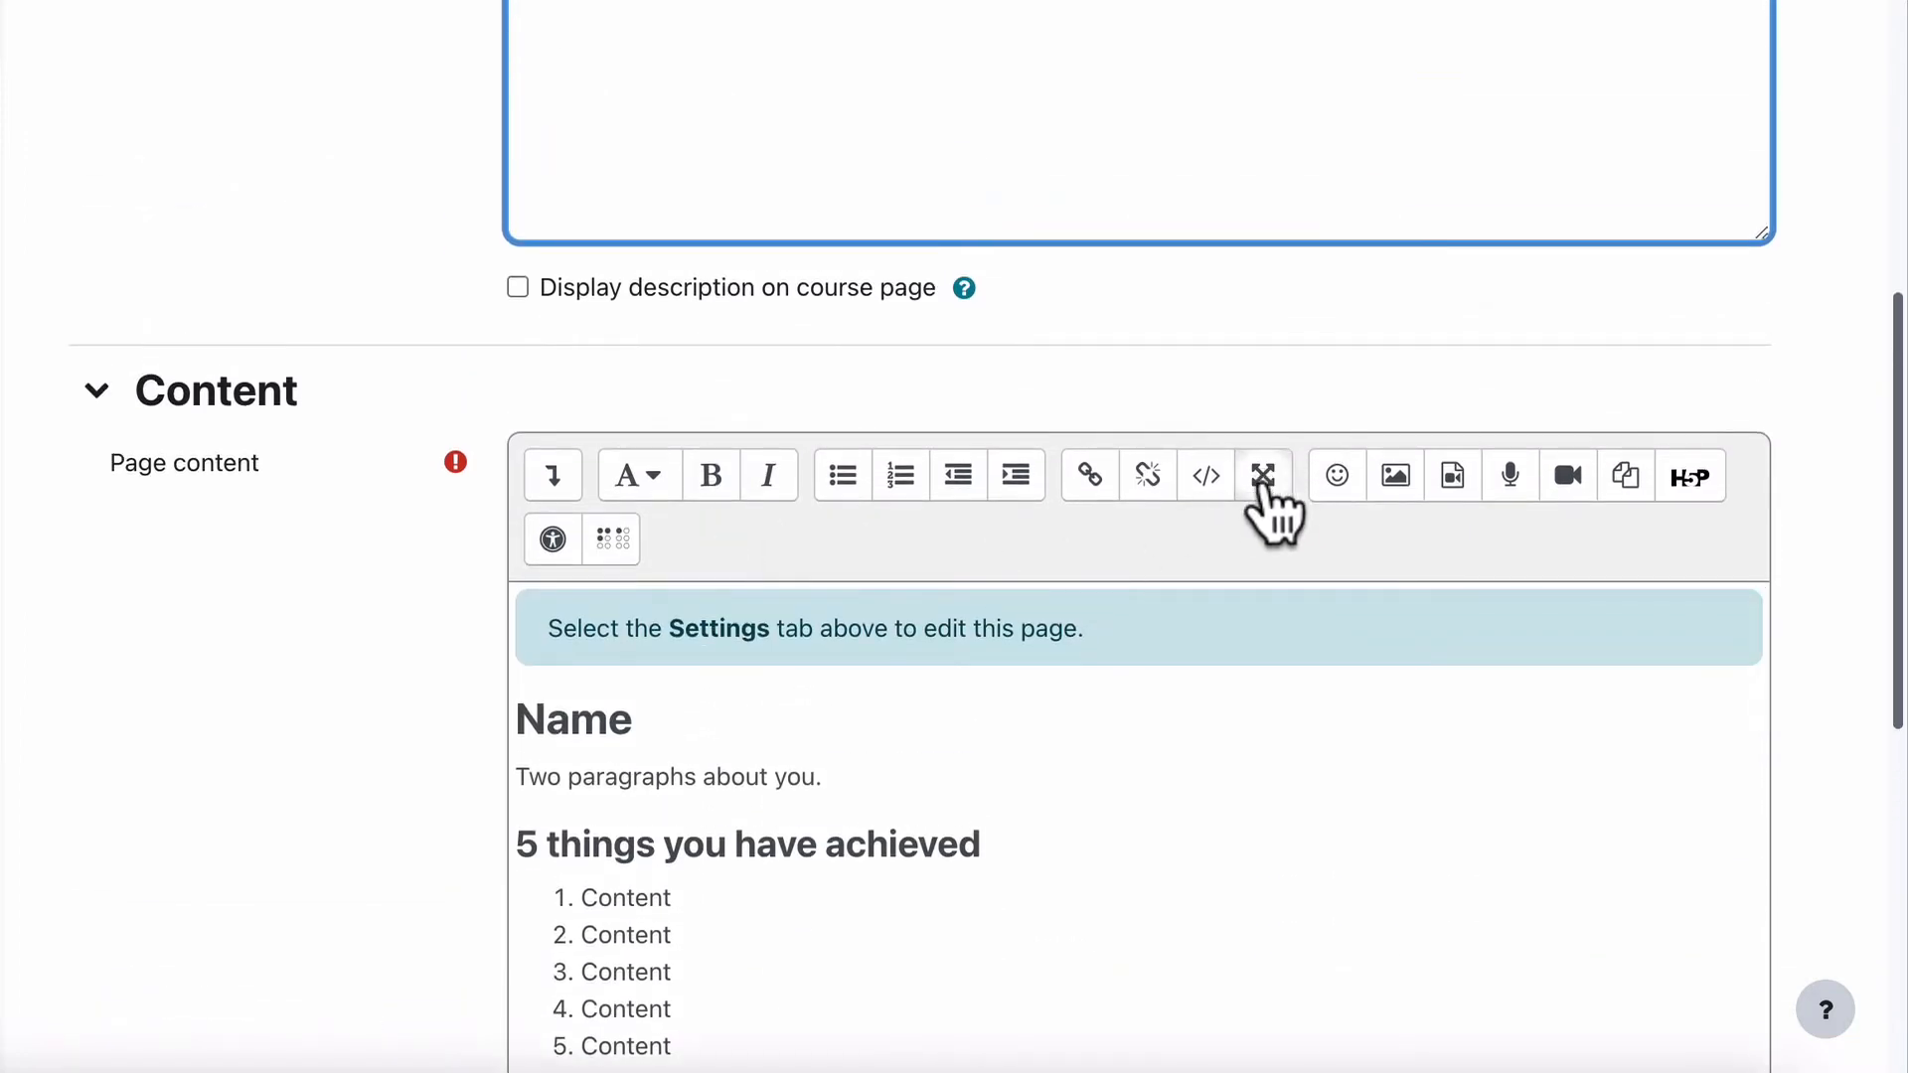
{"action": "left_click", "coordinate": [1262, 477]}
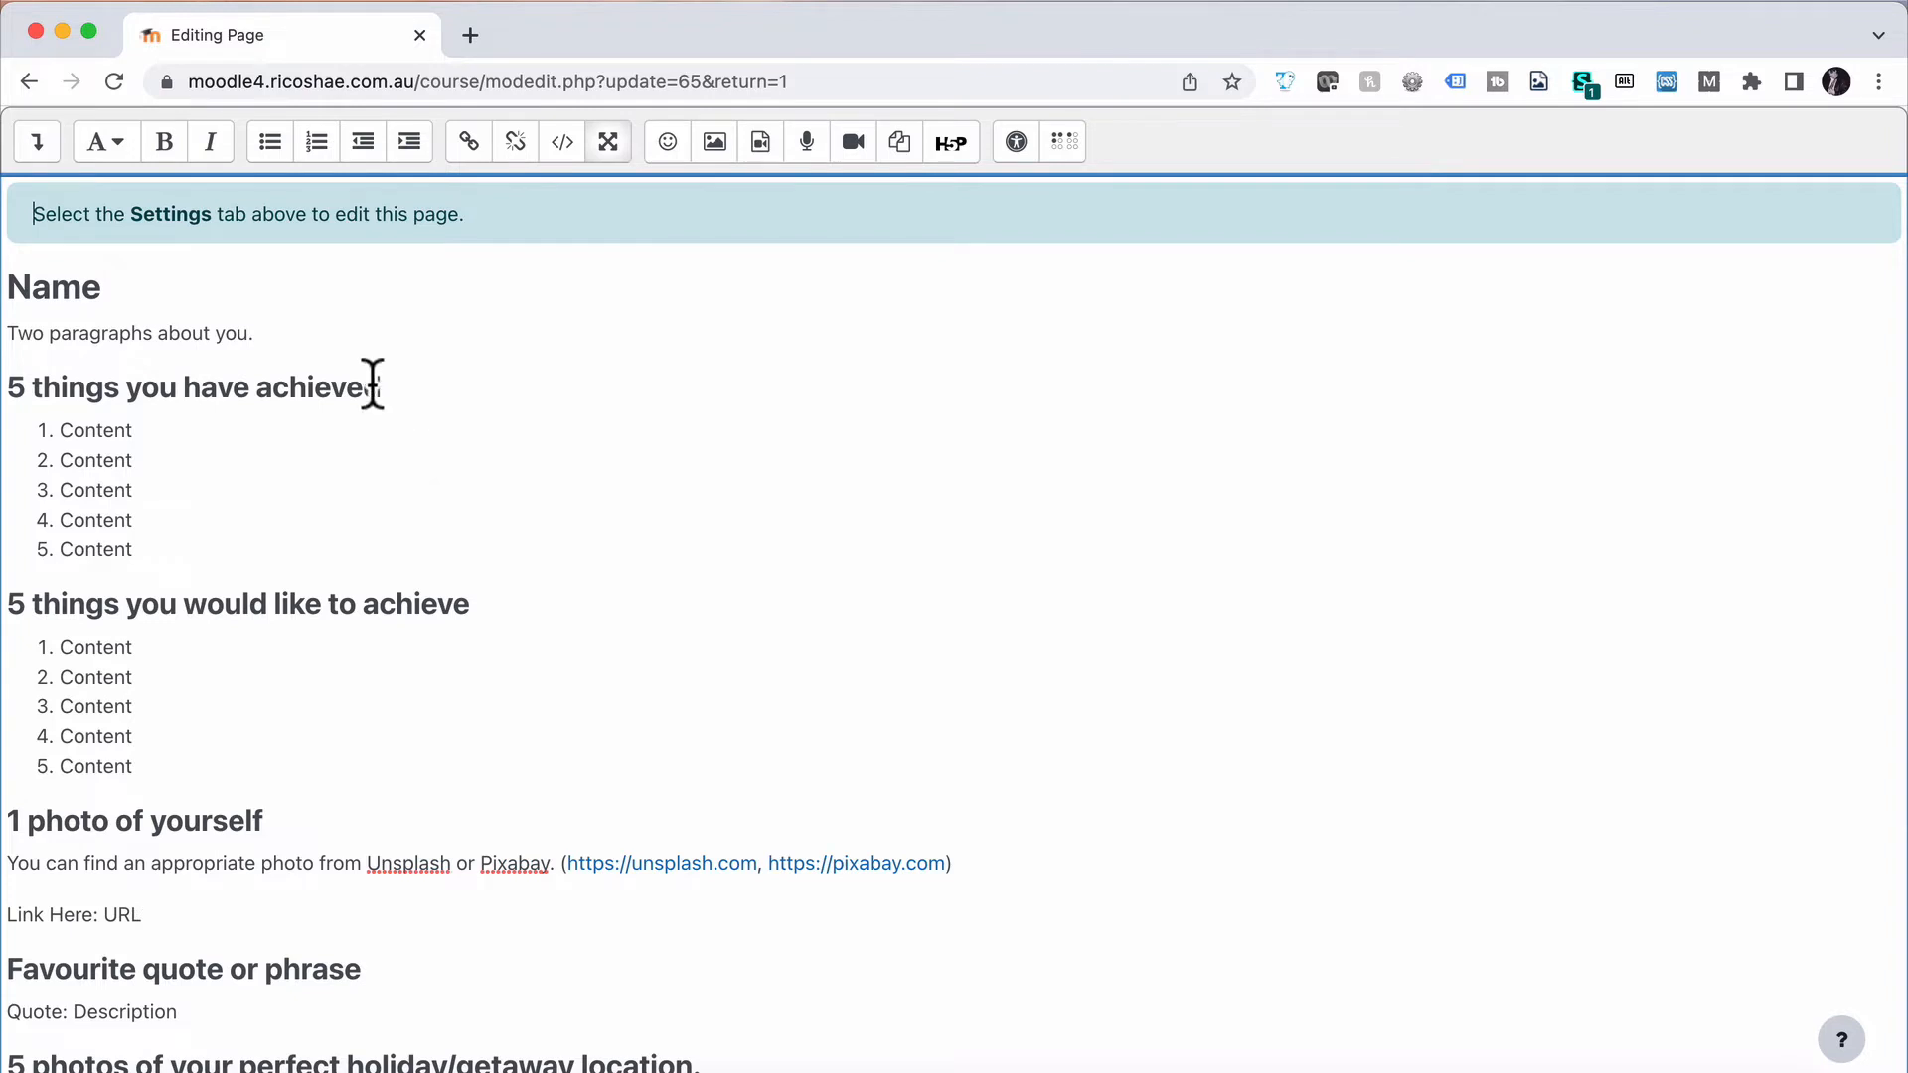
Replace the "Name" heading with the person's full name and add trailing dots after "Two paragraphs about you"
{"action": "double_click", "coordinate": [70, 286]}
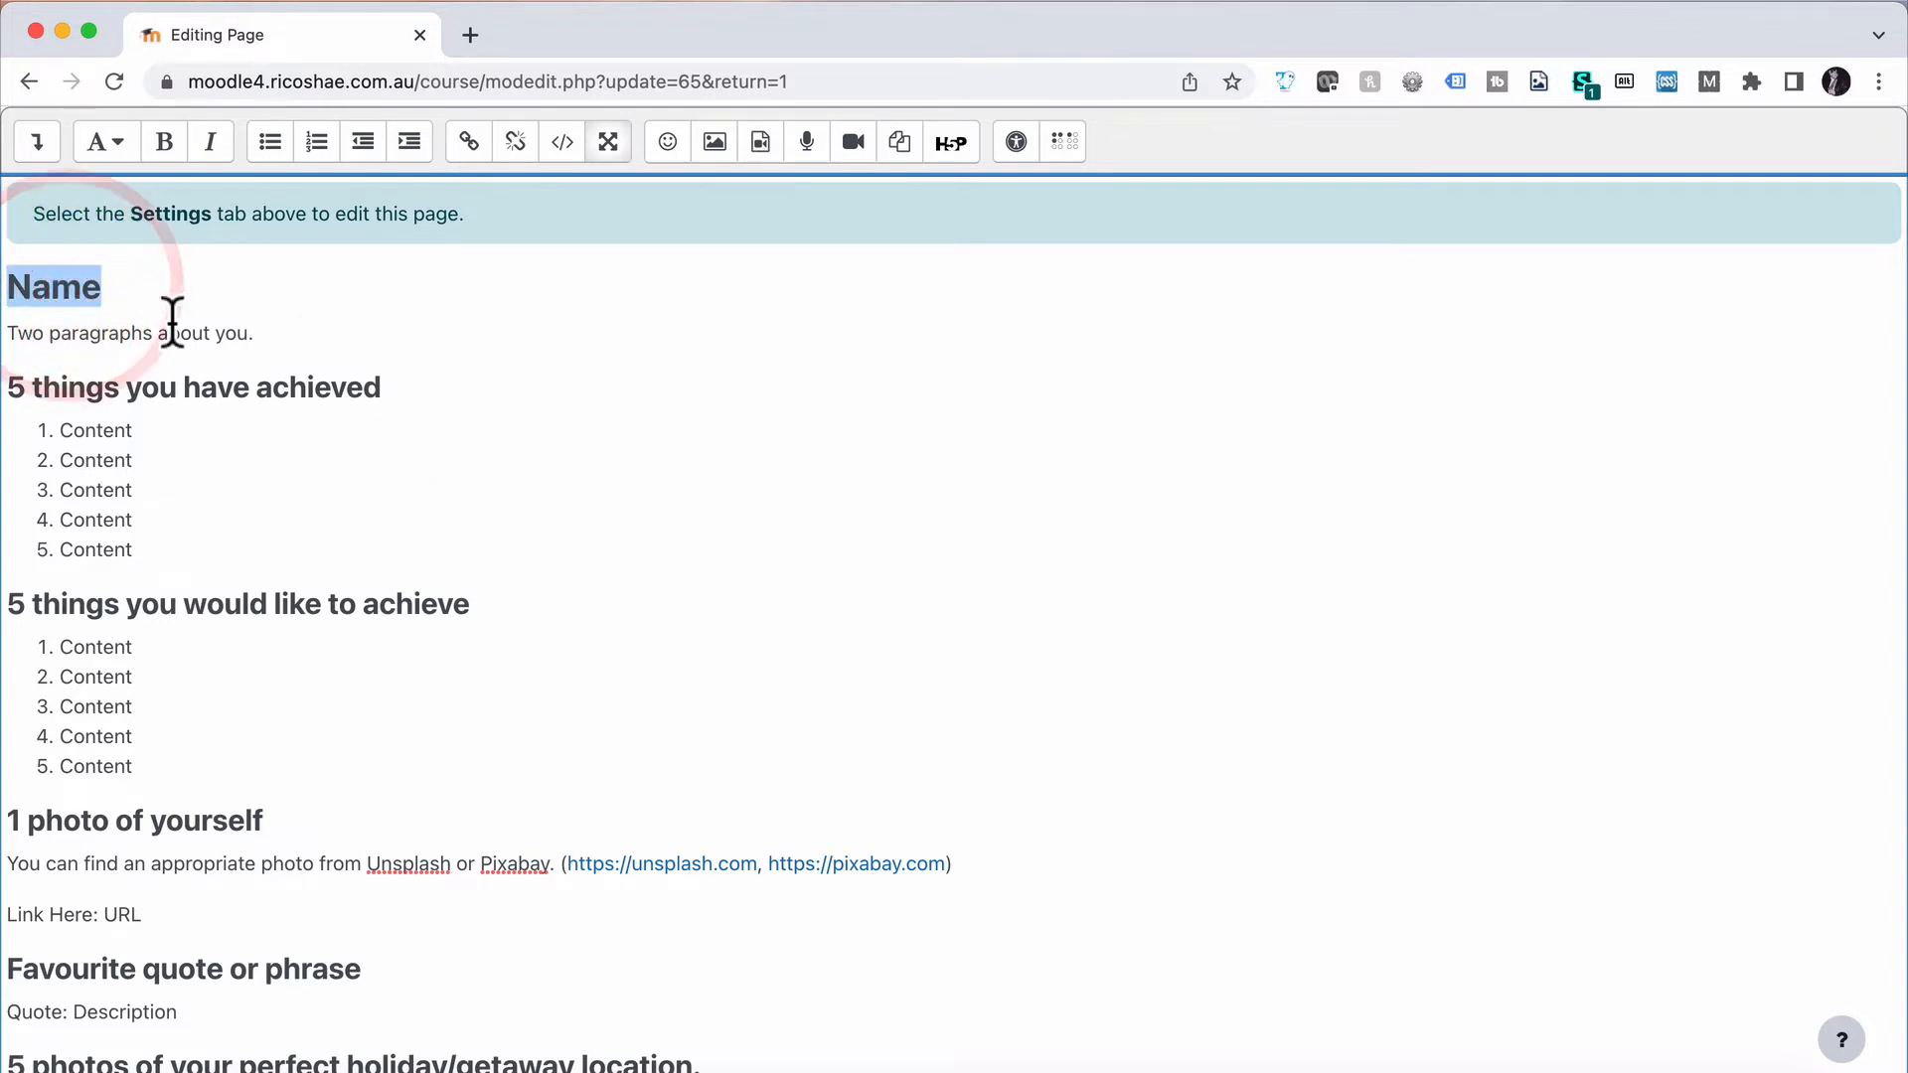
{"action": "type", "text": "Chris Richter"}
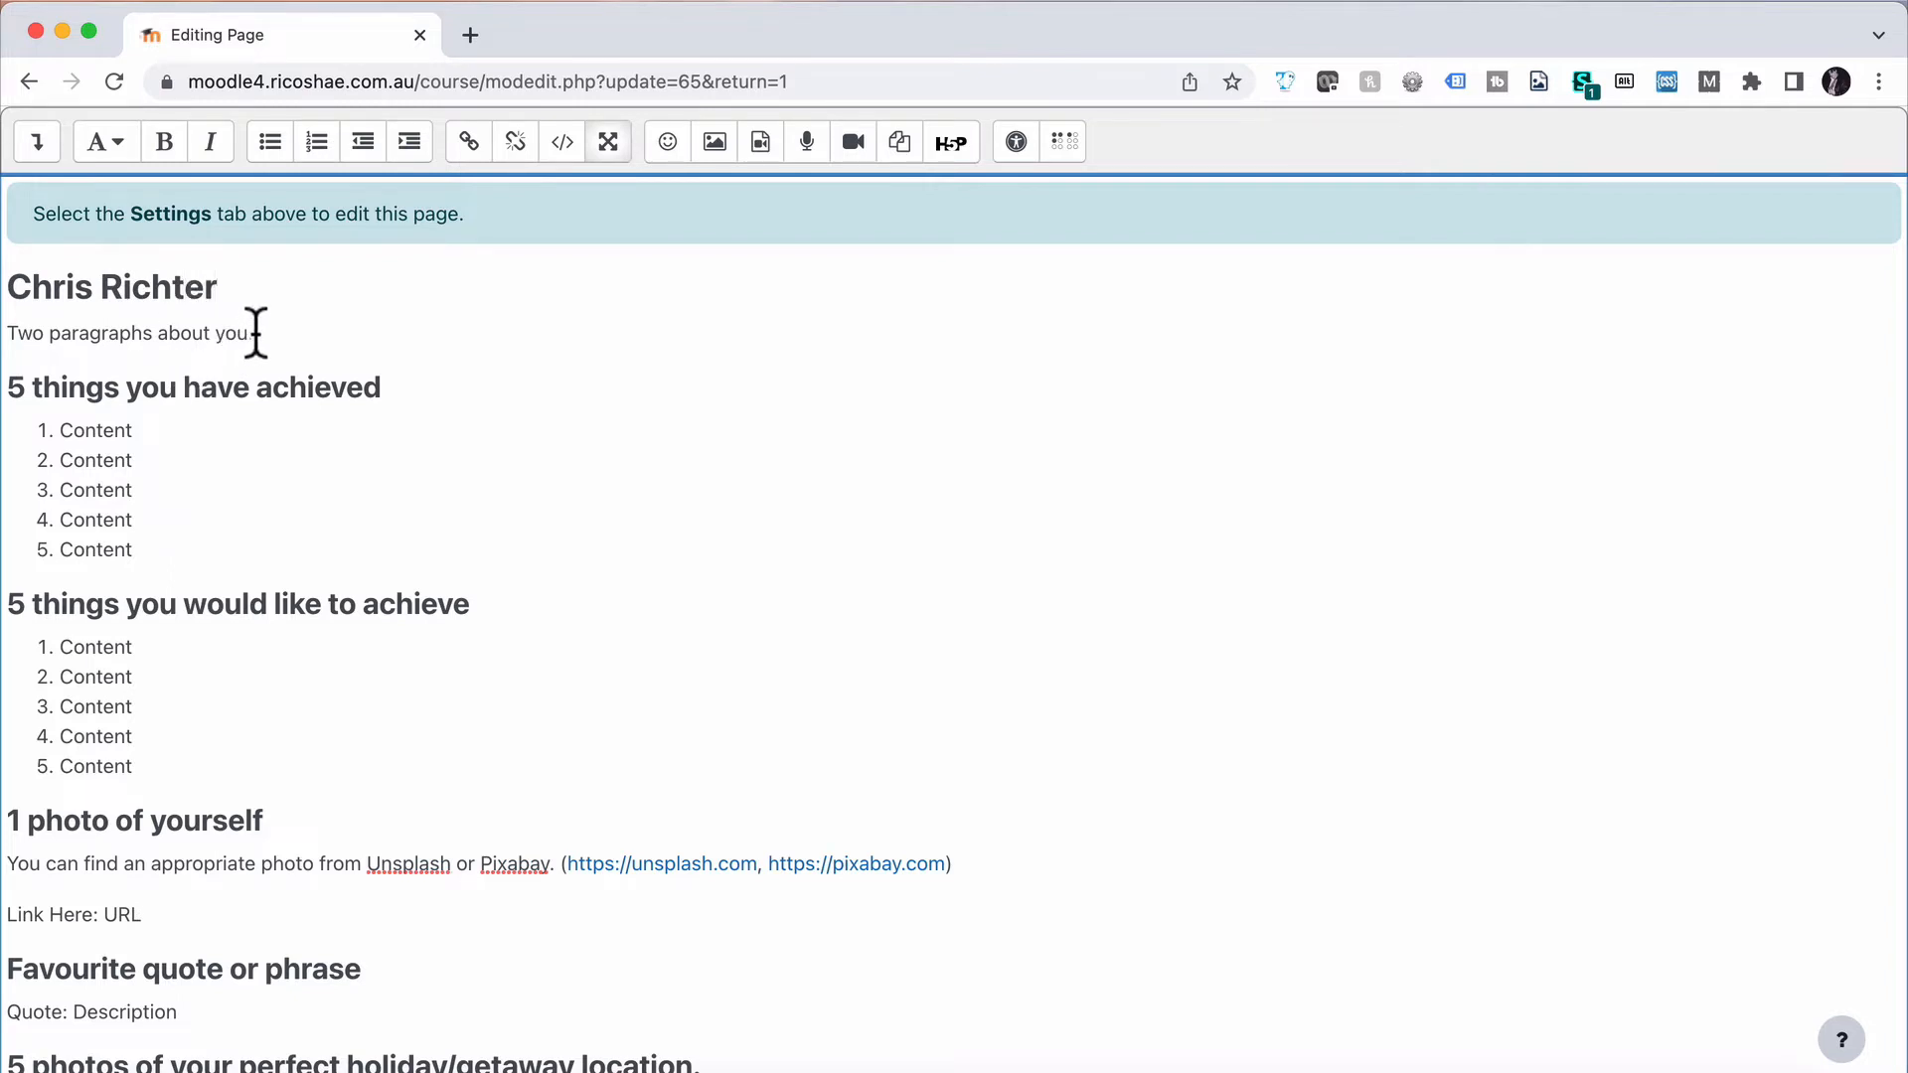
{"action": "left_click", "coordinate": [256, 334]}
Add a sixth "Content" item to the numbered list under "5 things you have achieved"
{"action": "left_click", "coordinate": [155, 429]}
{"action": "left_click", "coordinate": [150, 542]}
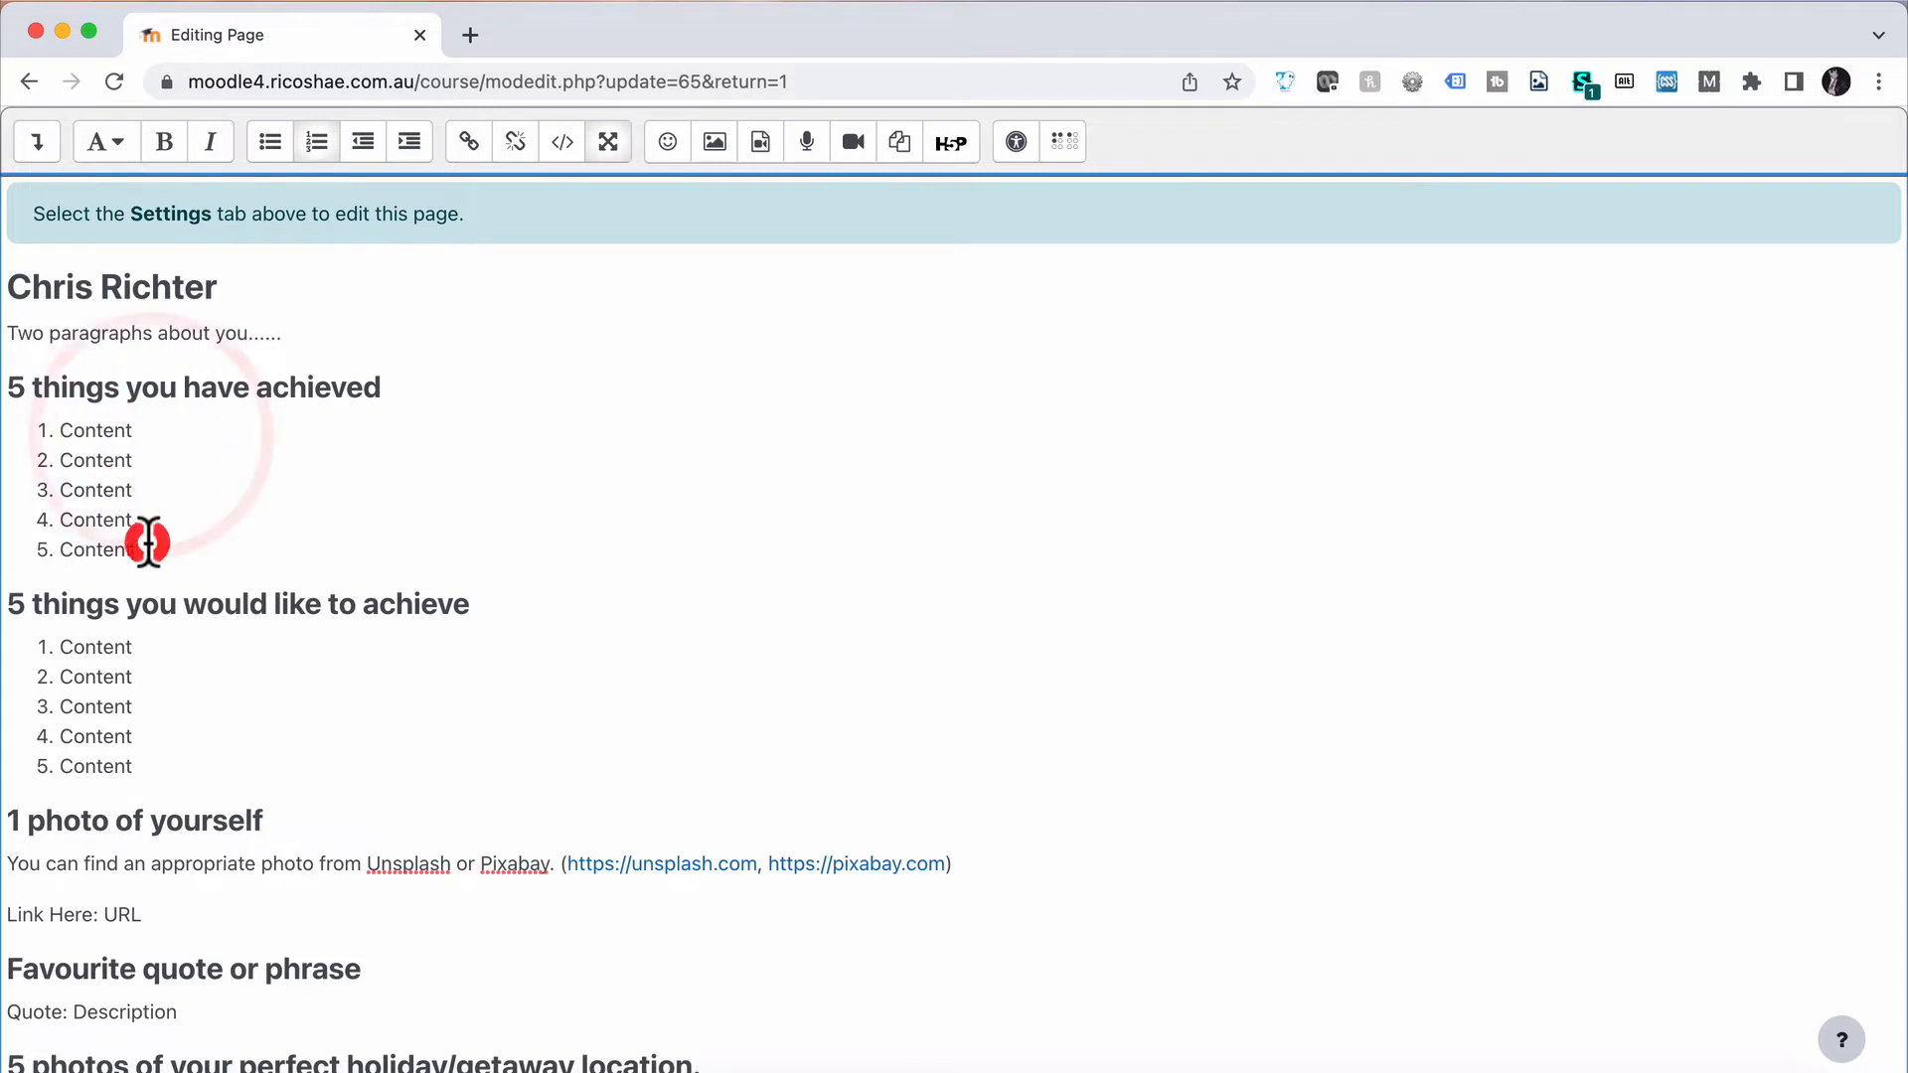
{"action": "key", "text": "Return"}
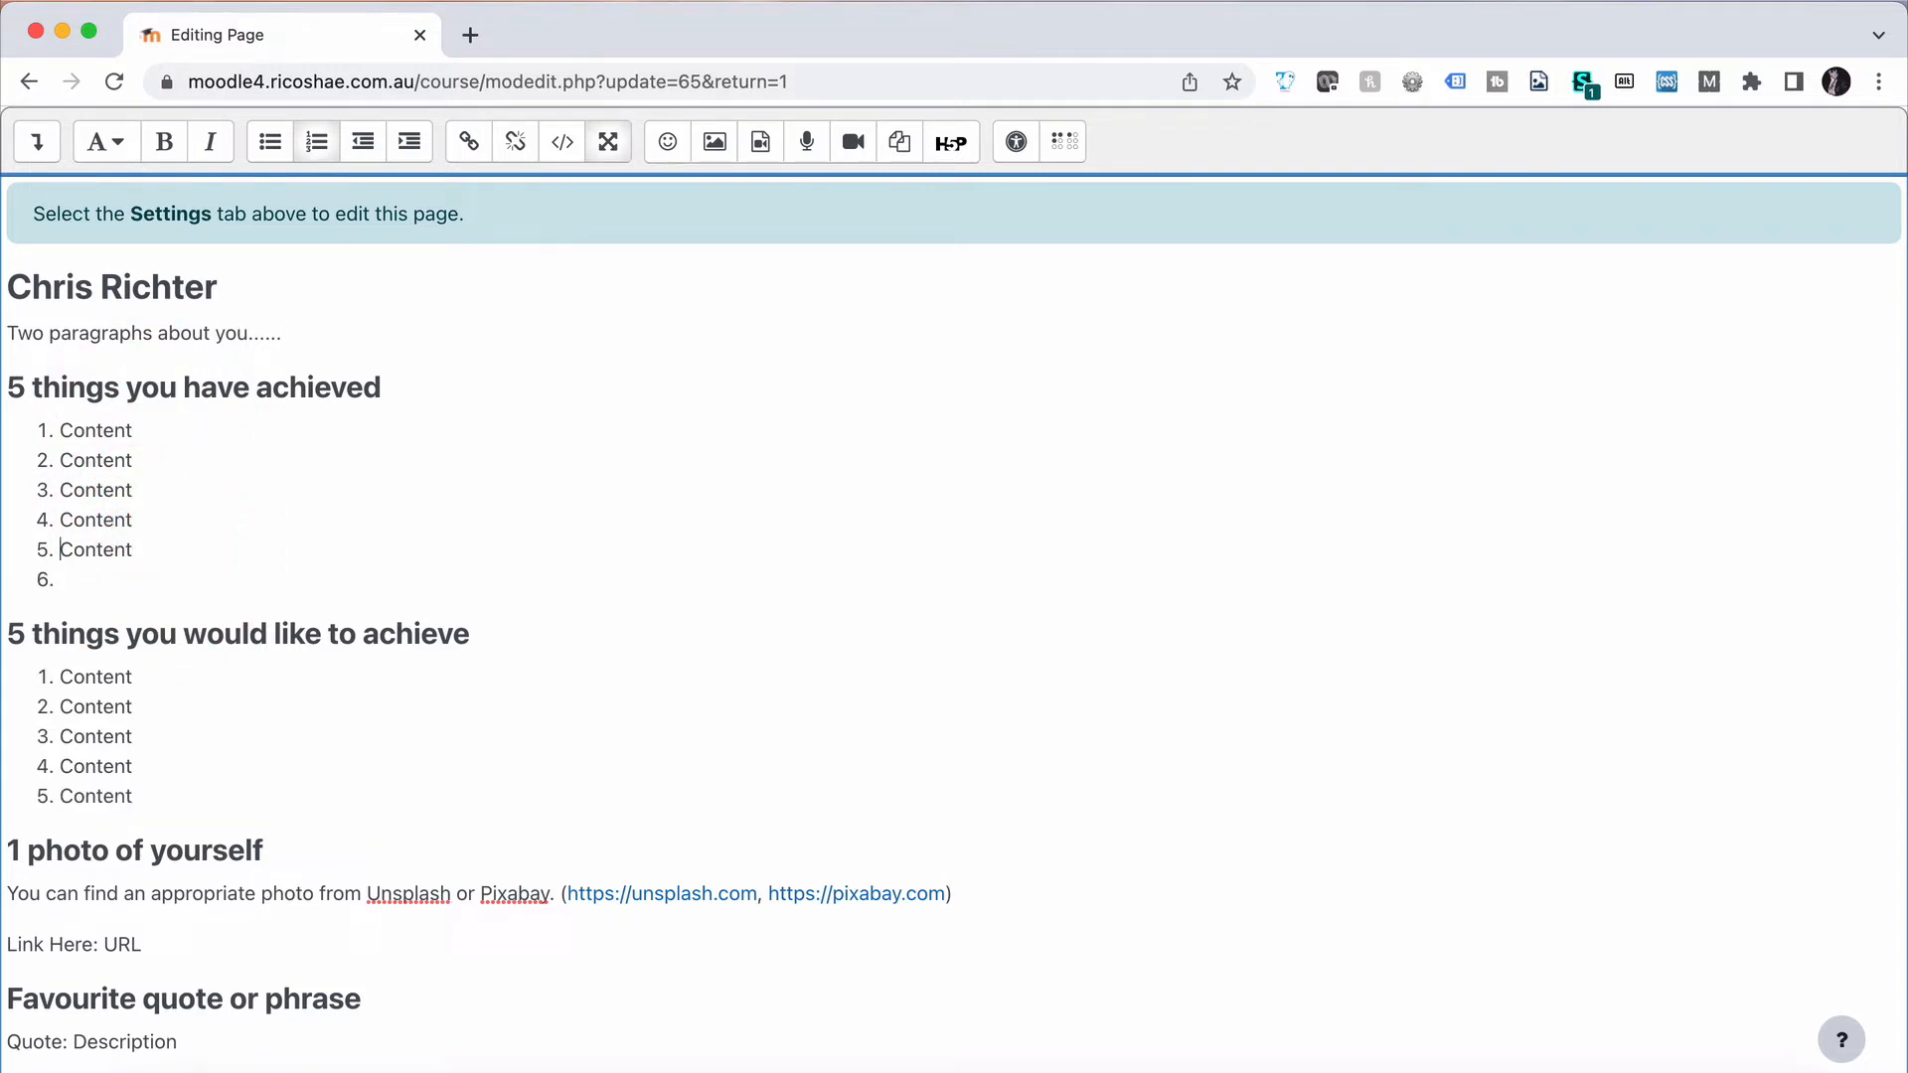
{"action": "key", "text": "BackSpace"}
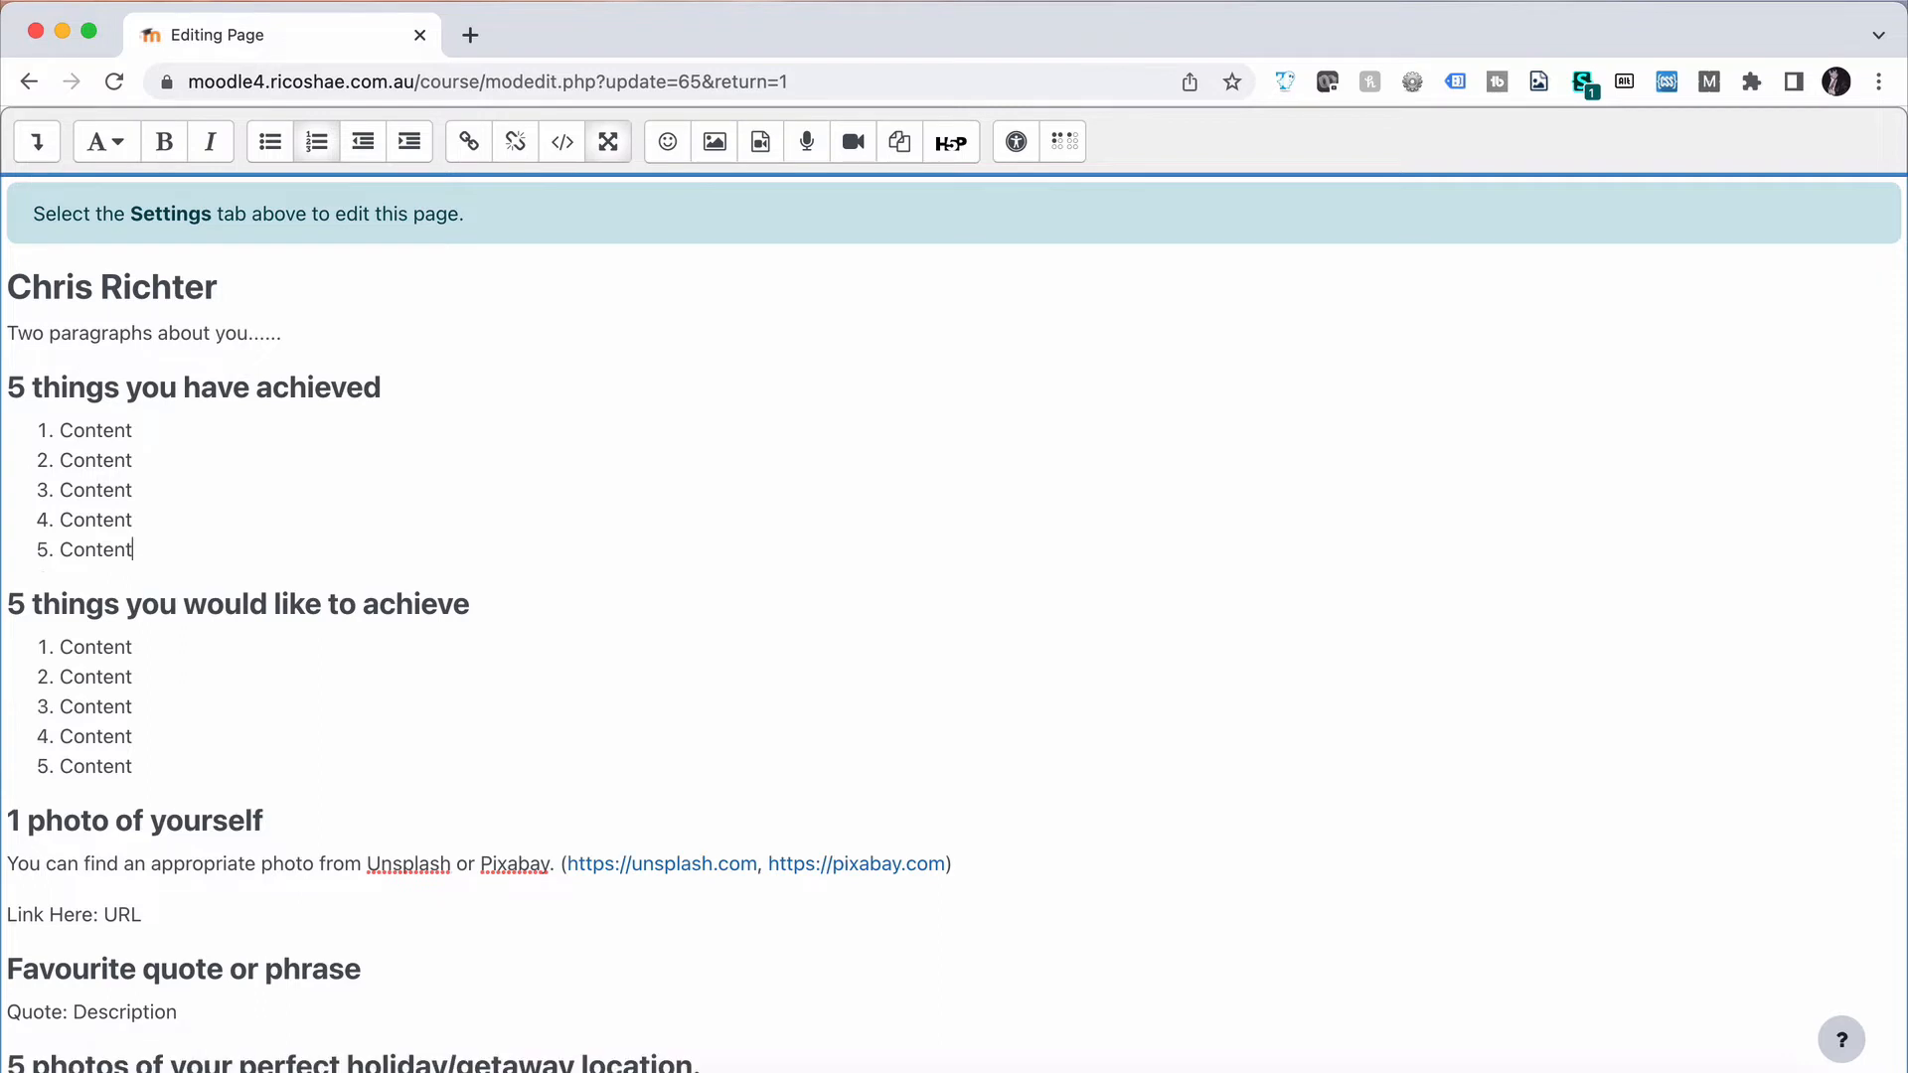
{"action": "key", "text": "Return"}
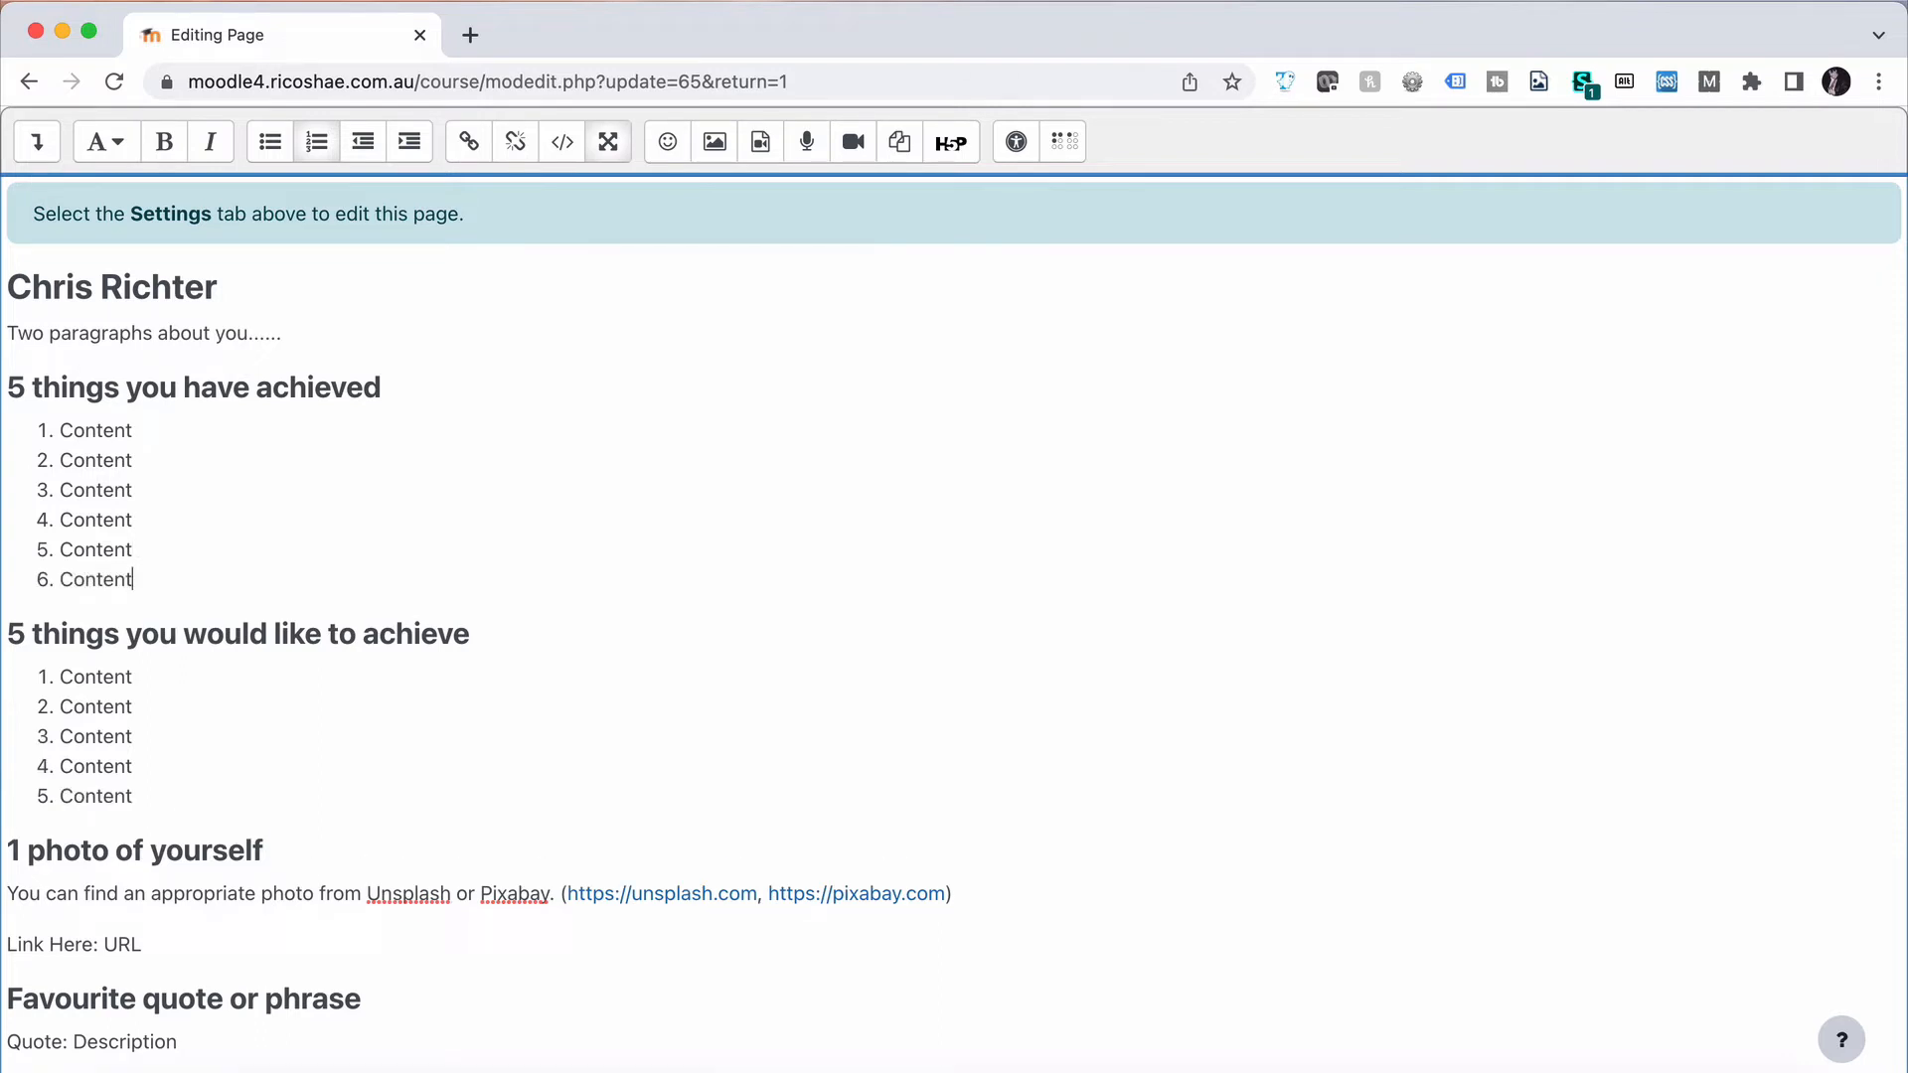
Open the Unsplash link under "1 photo of yourself" and search the site for "musician"
{"action": "scroll", "coordinate": [385, 624], "scroll_direction": "down", "scroll_amount": 3}
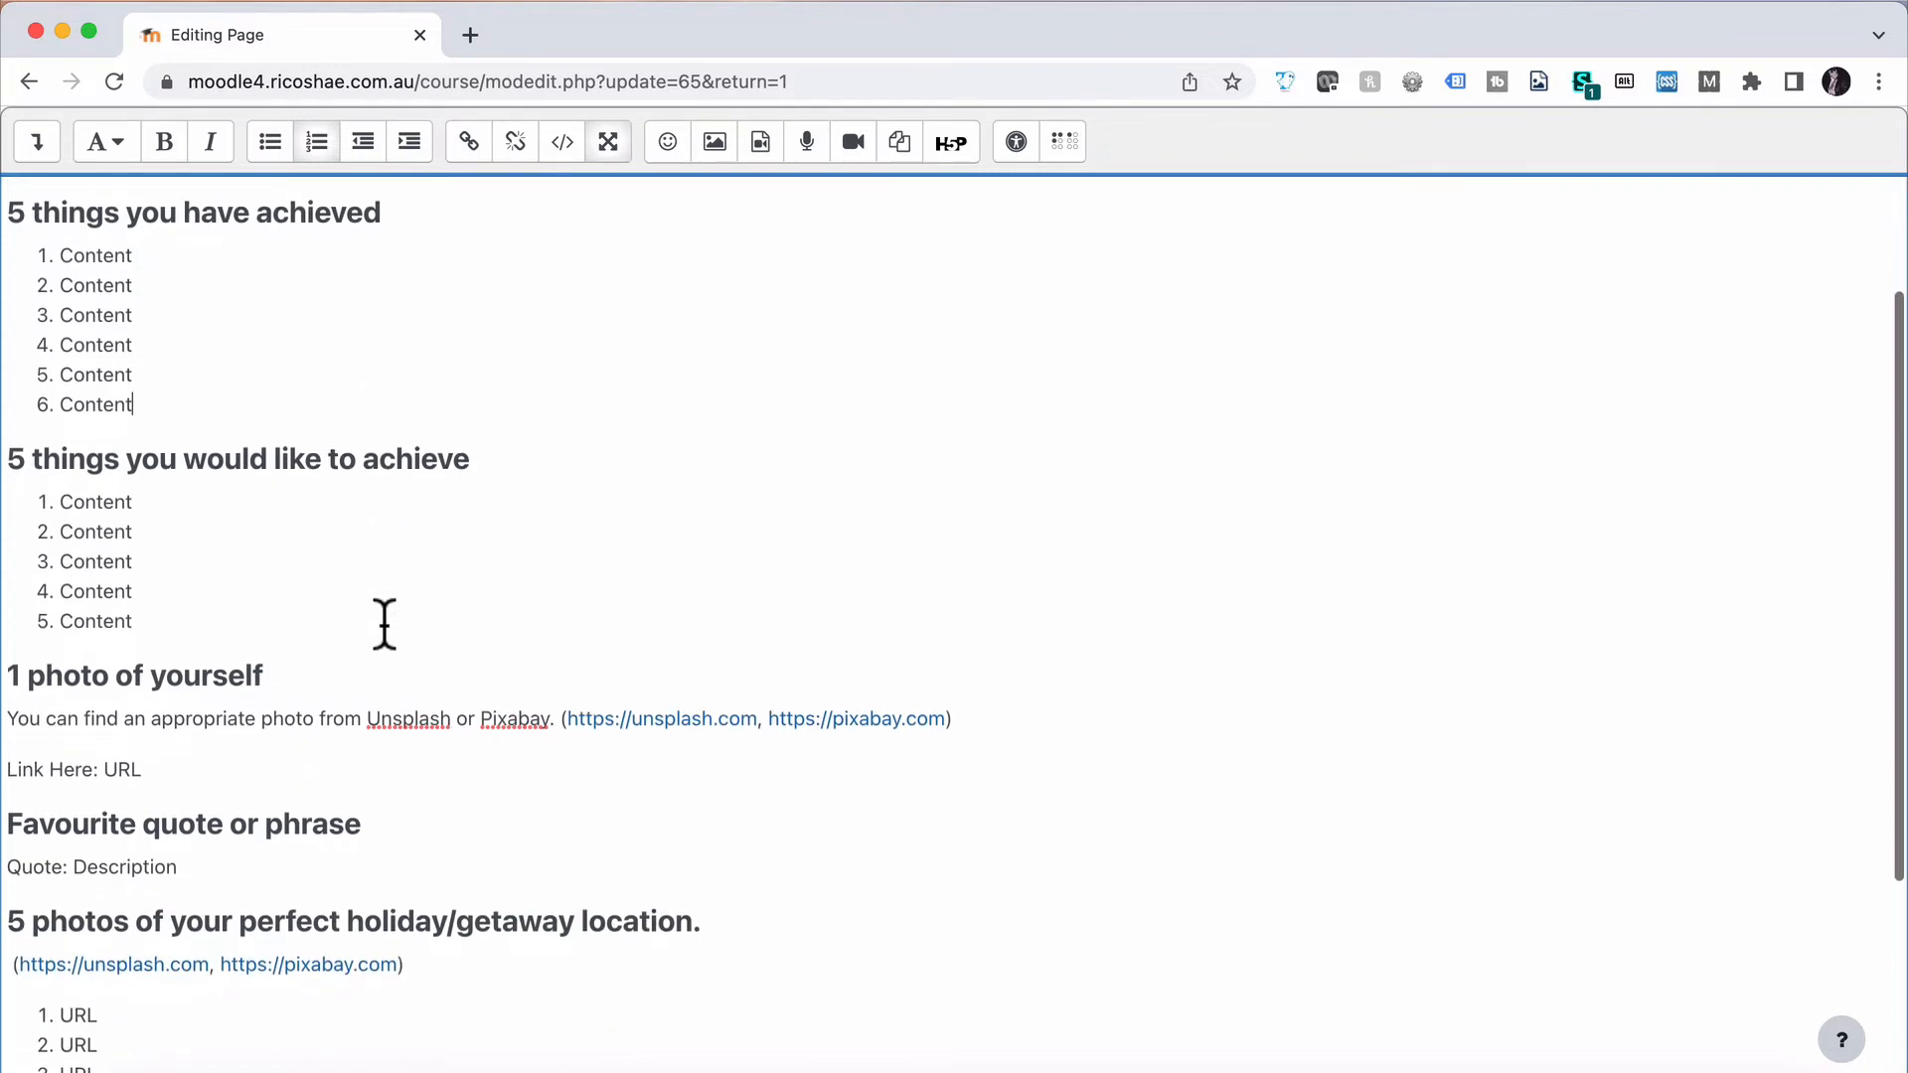
{"action": "left_click", "coordinate": [653, 715], "text": "super"}
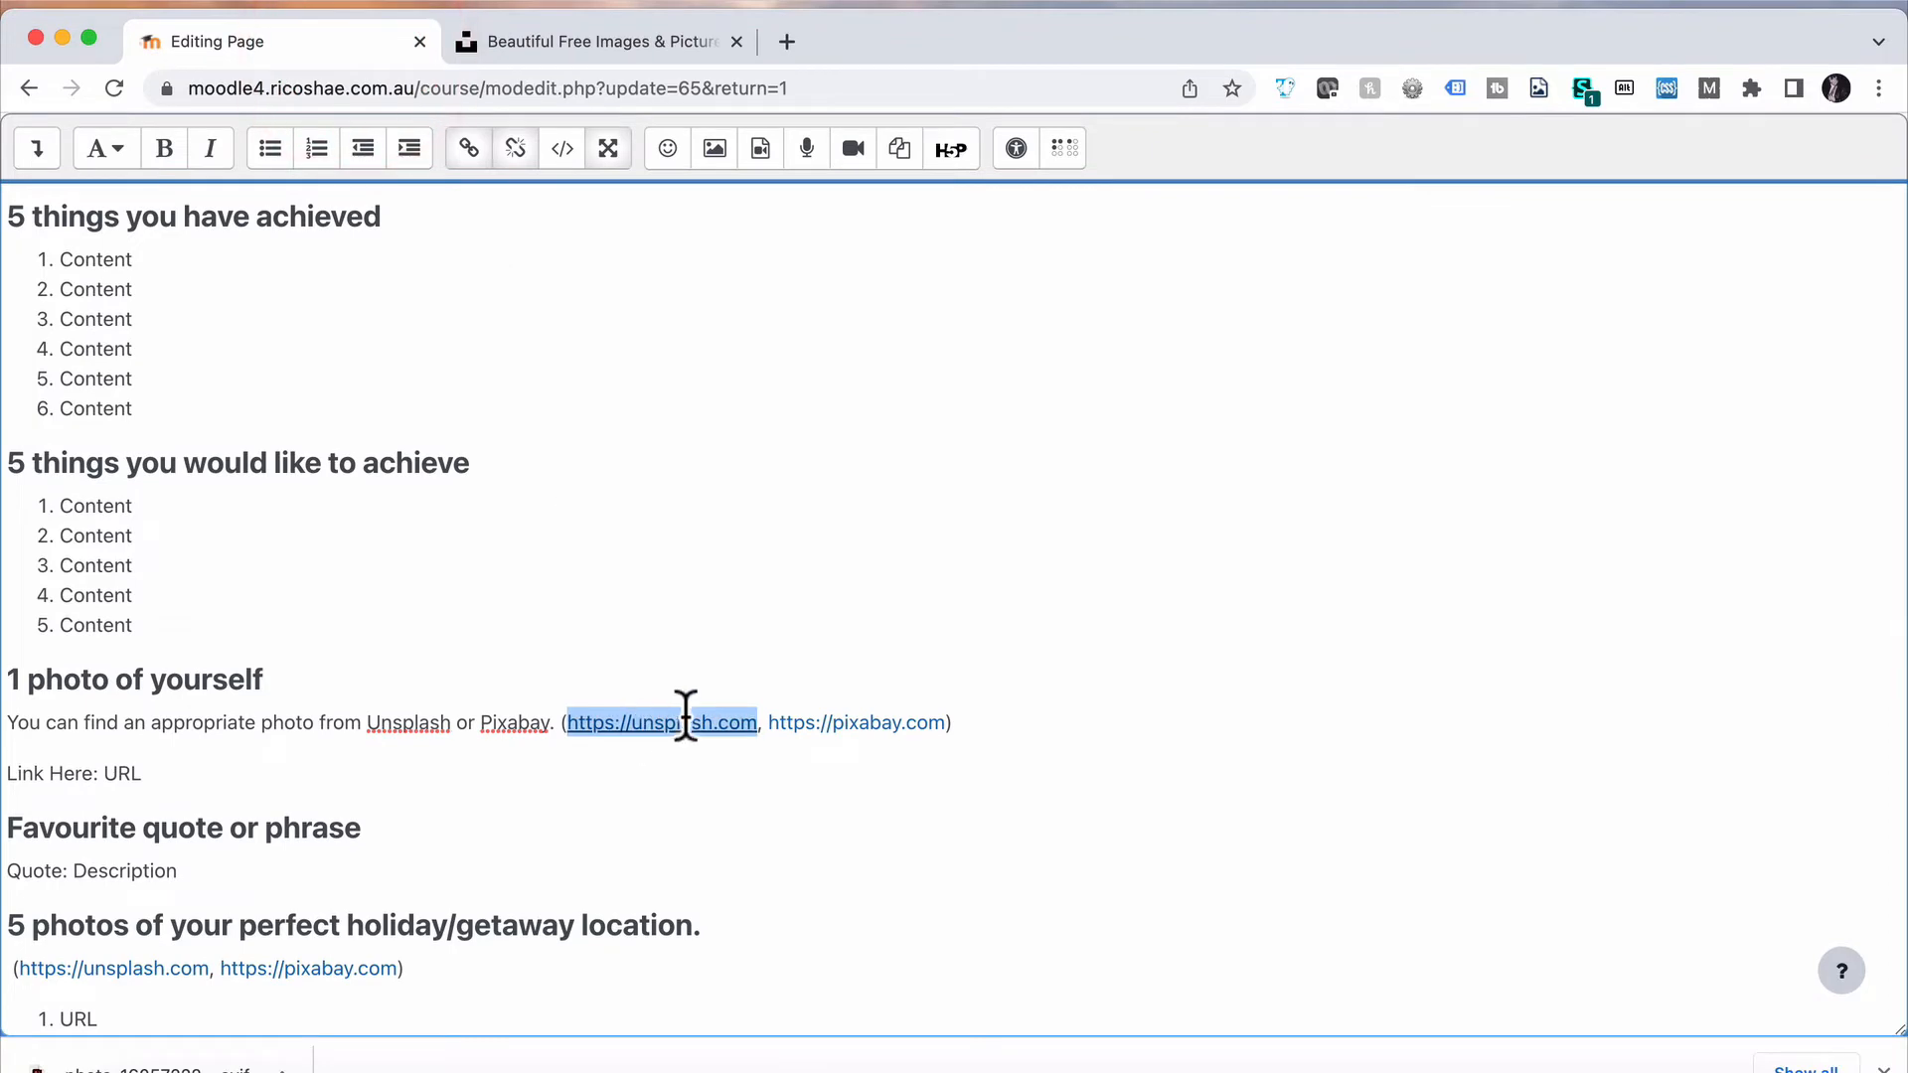
{"action": "left_click", "coordinate": [628, 44]}
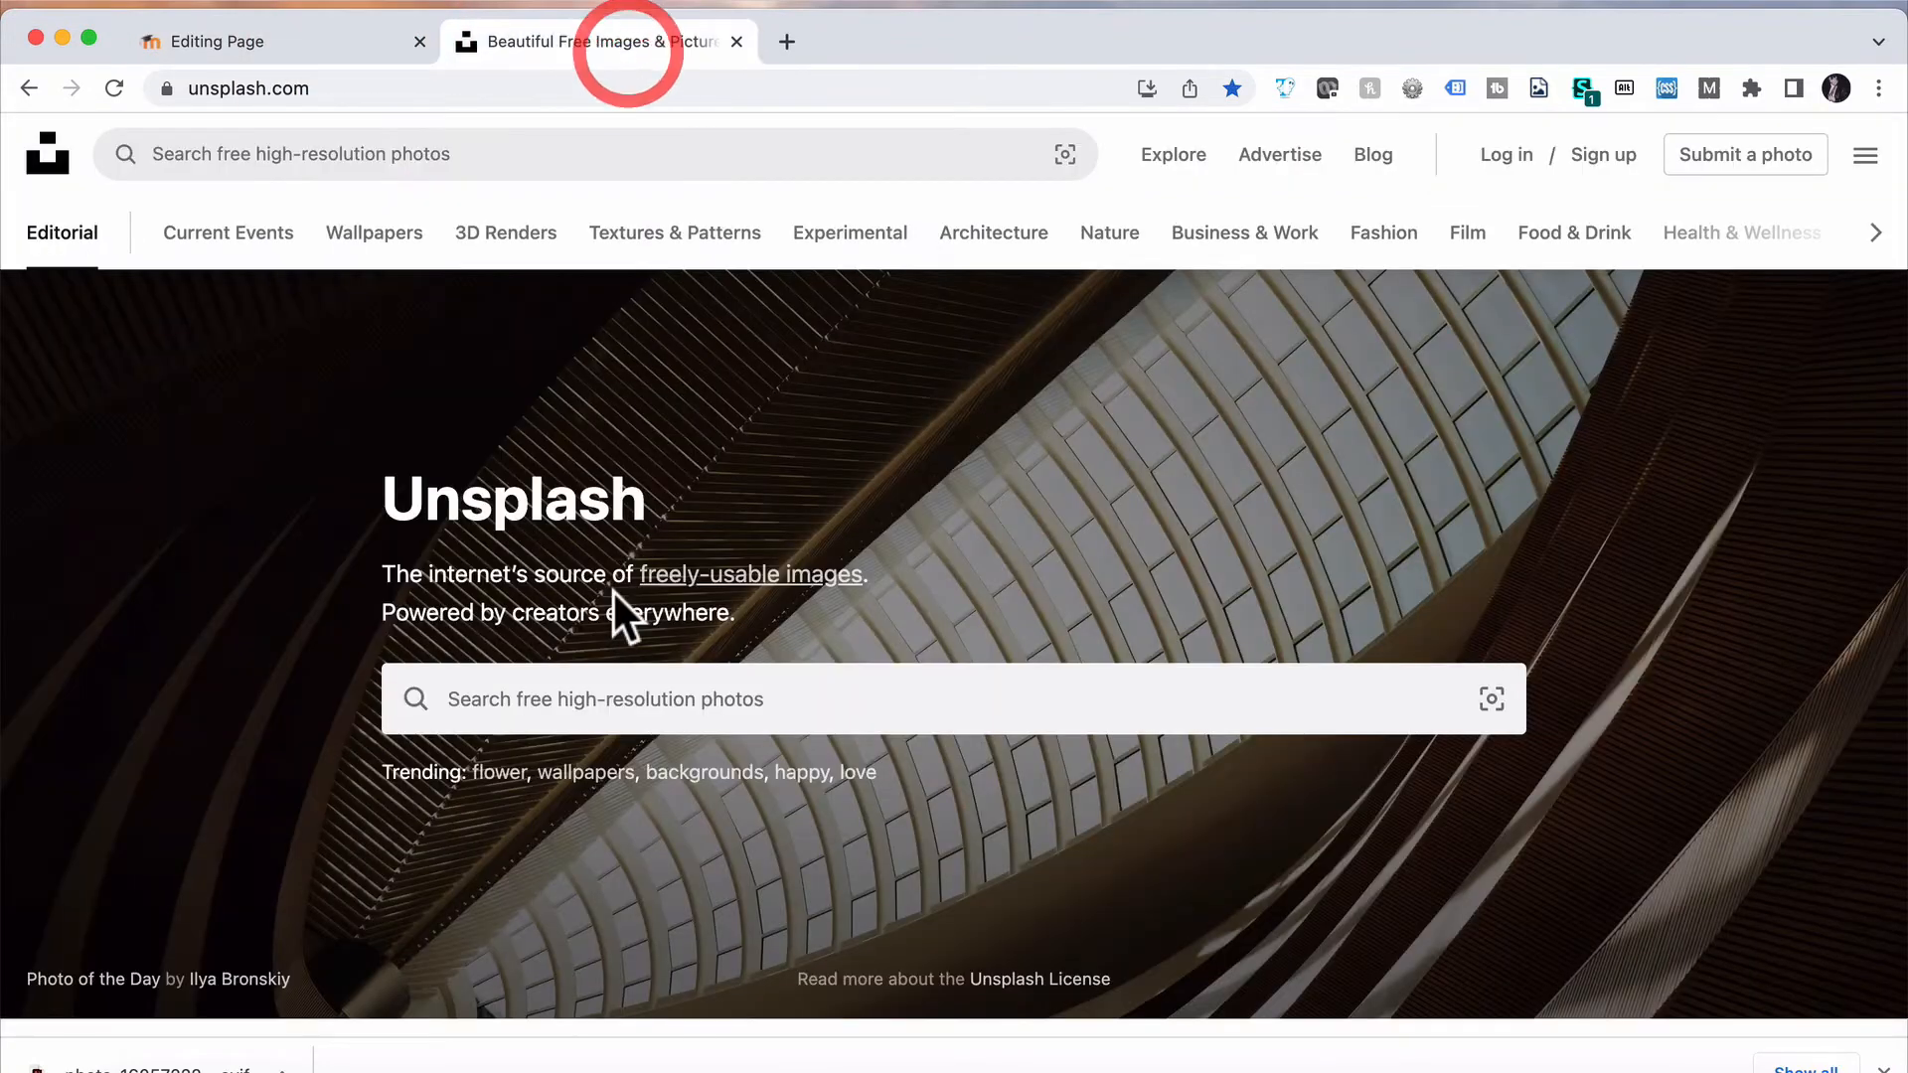
{"action": "left_click", "coordinate": [517, 687]}
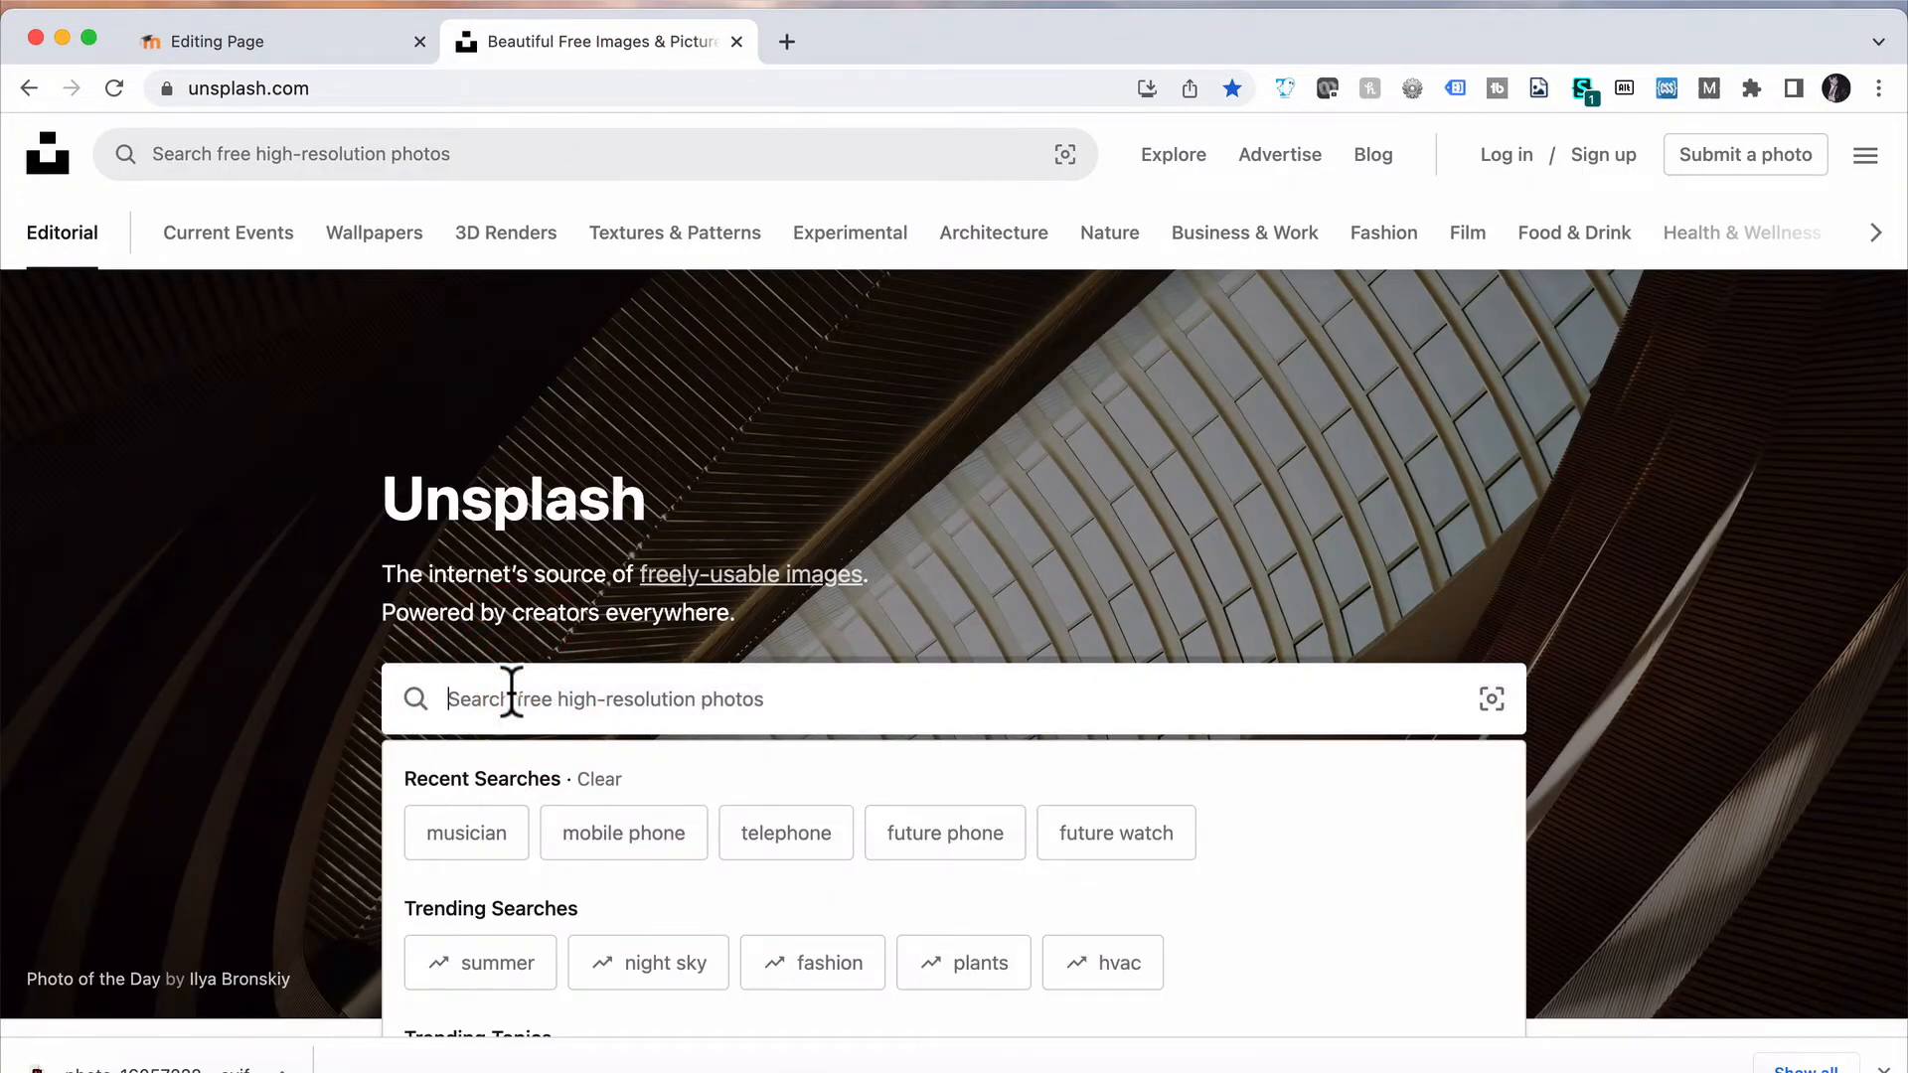
{"action": "type", "text": "musician"}
{"action": "key", "text": "Return"}
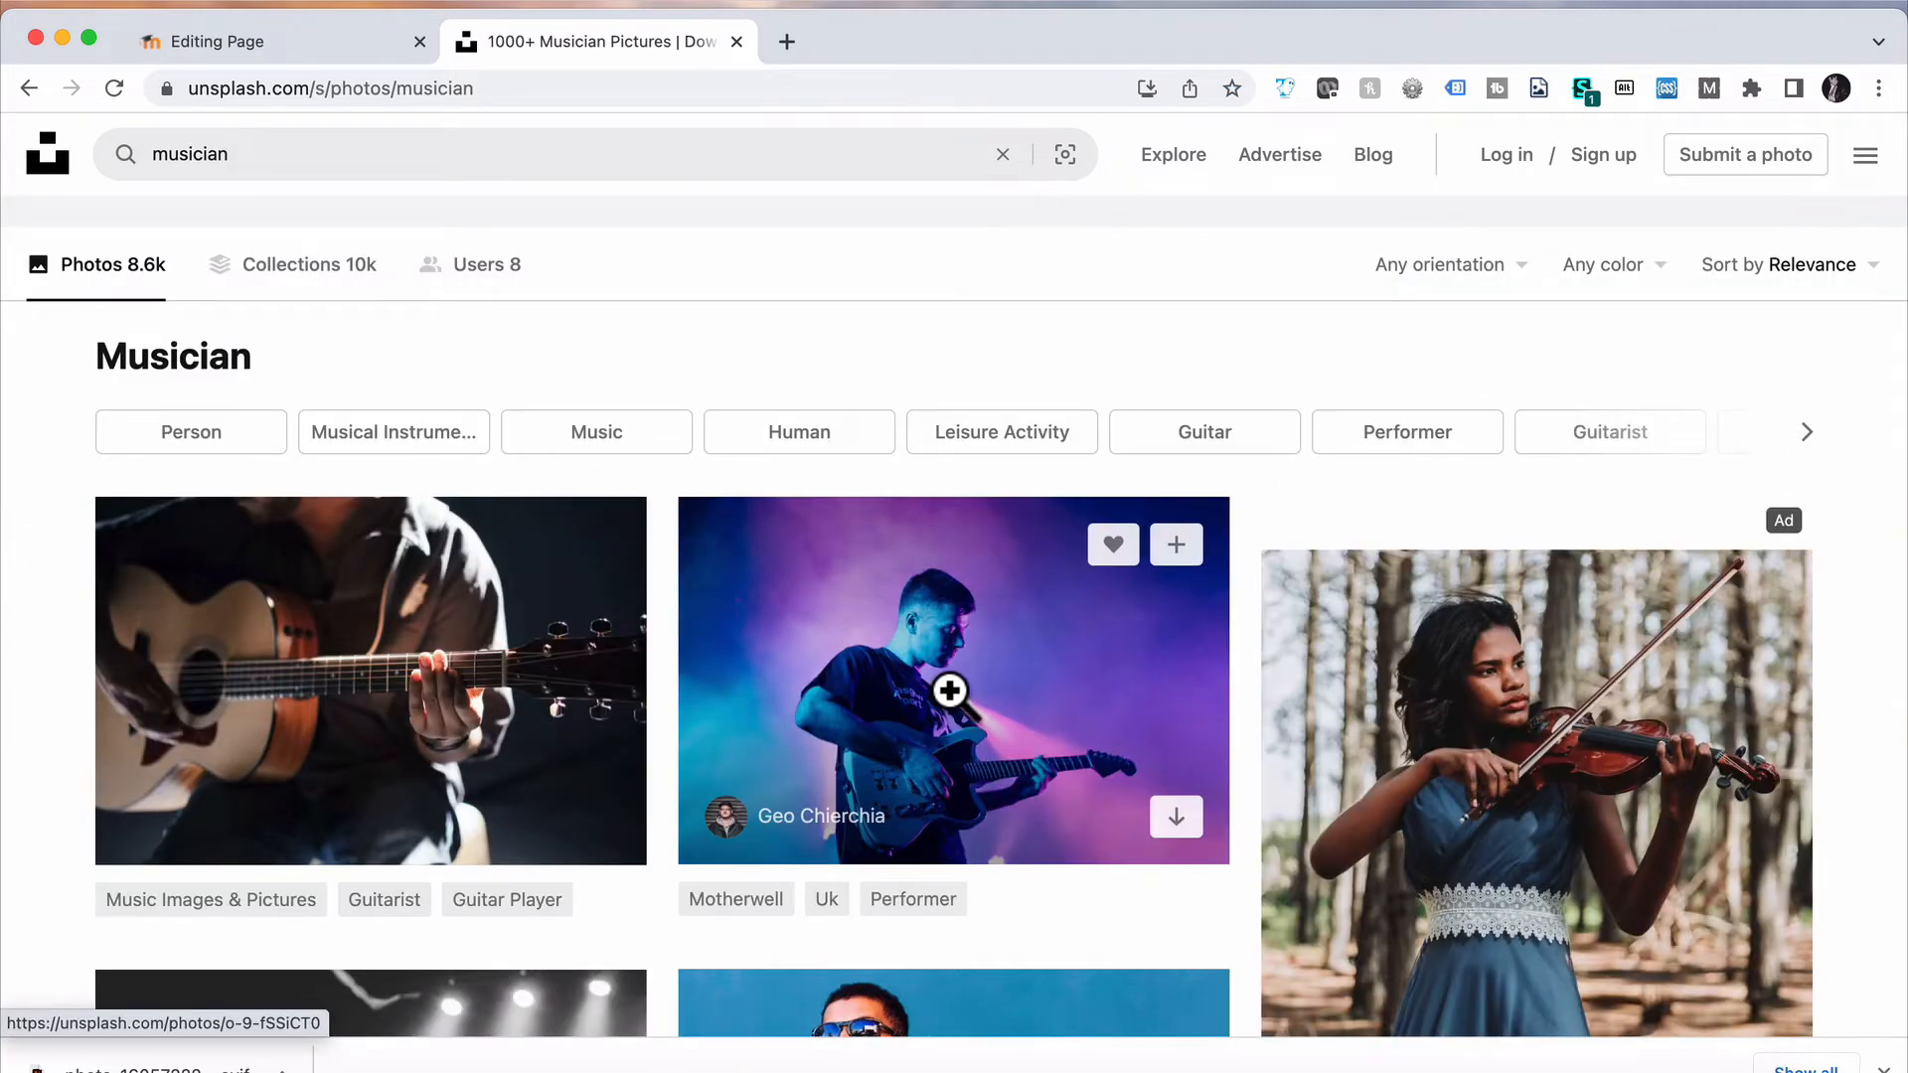
Copy the web address of the purple-lit guitarist photo and paste it over "URL" after "Link Here:" on the Moodle page
{"action": "left_click", "coordinate": [949, 691]}
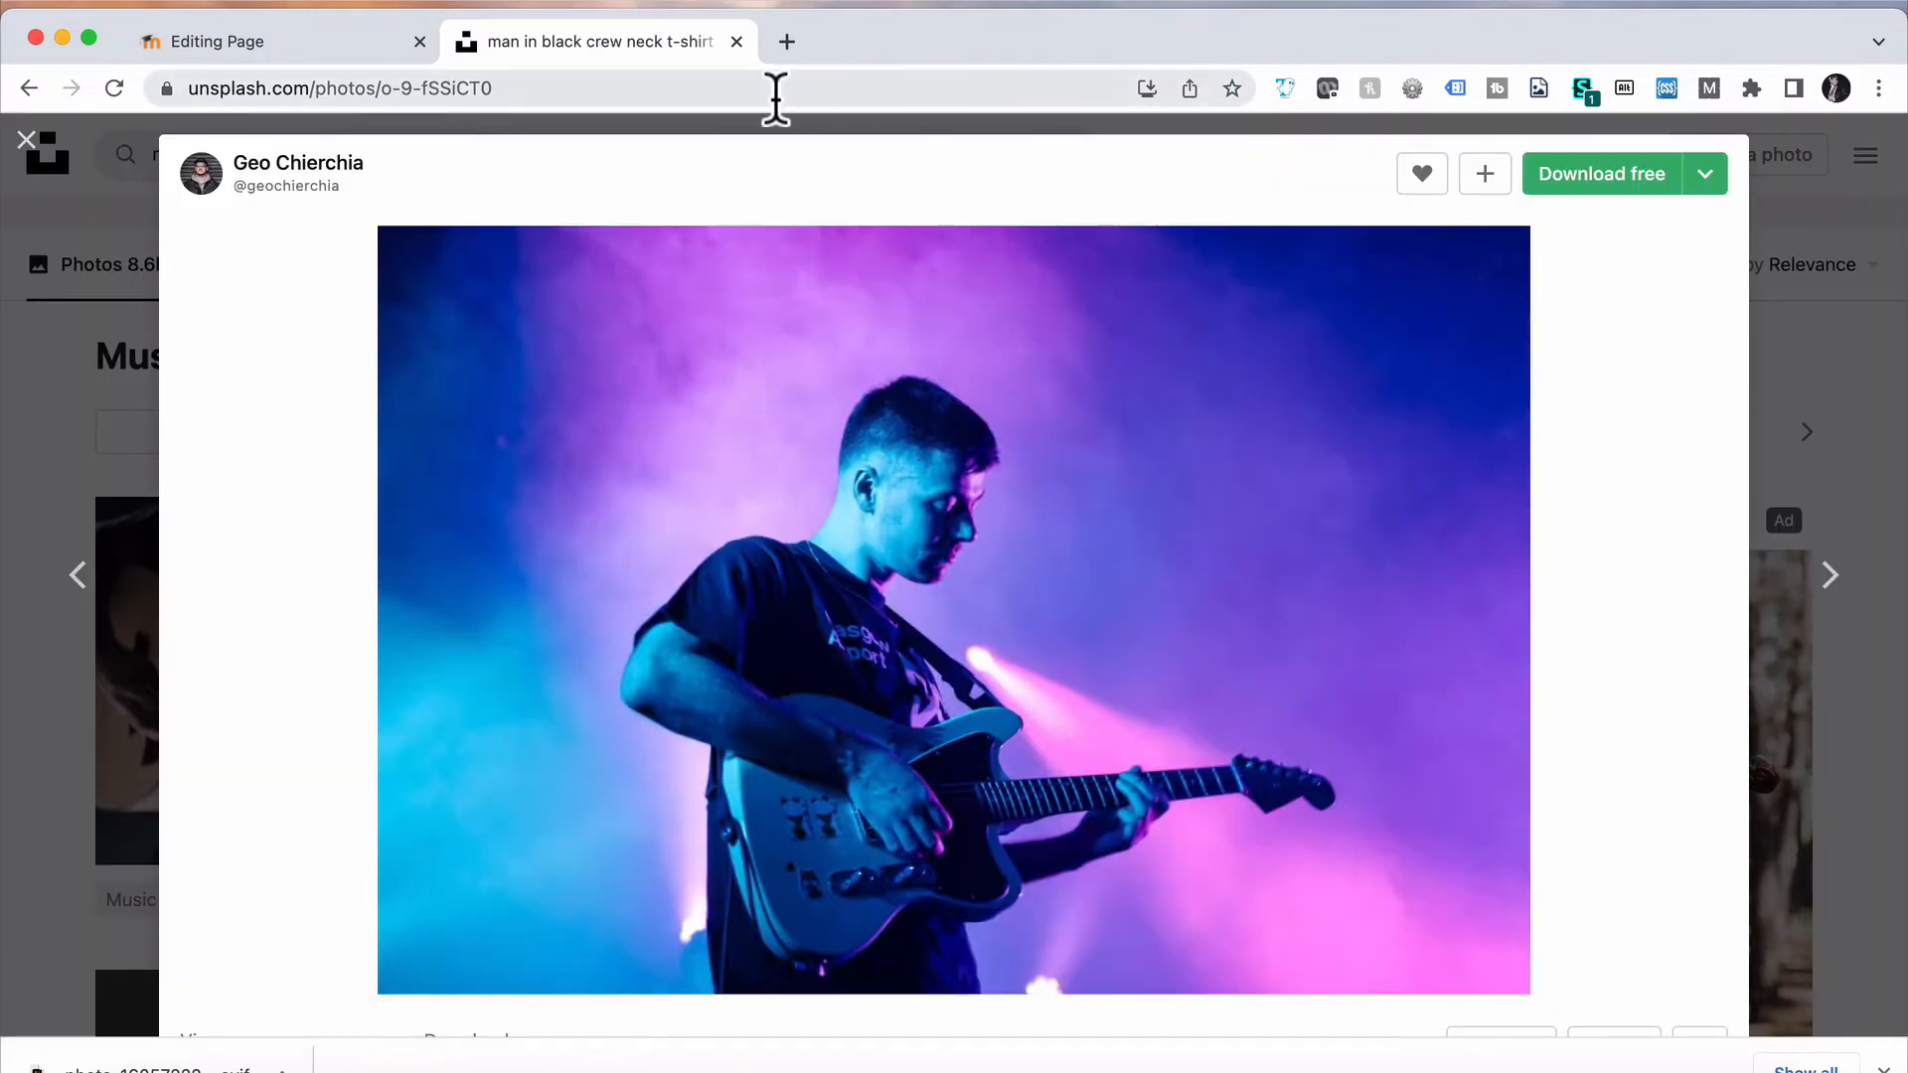
{"action": "left_click", "coordinate": [157, 87]}
{"action": "key", "text": "super+c"}
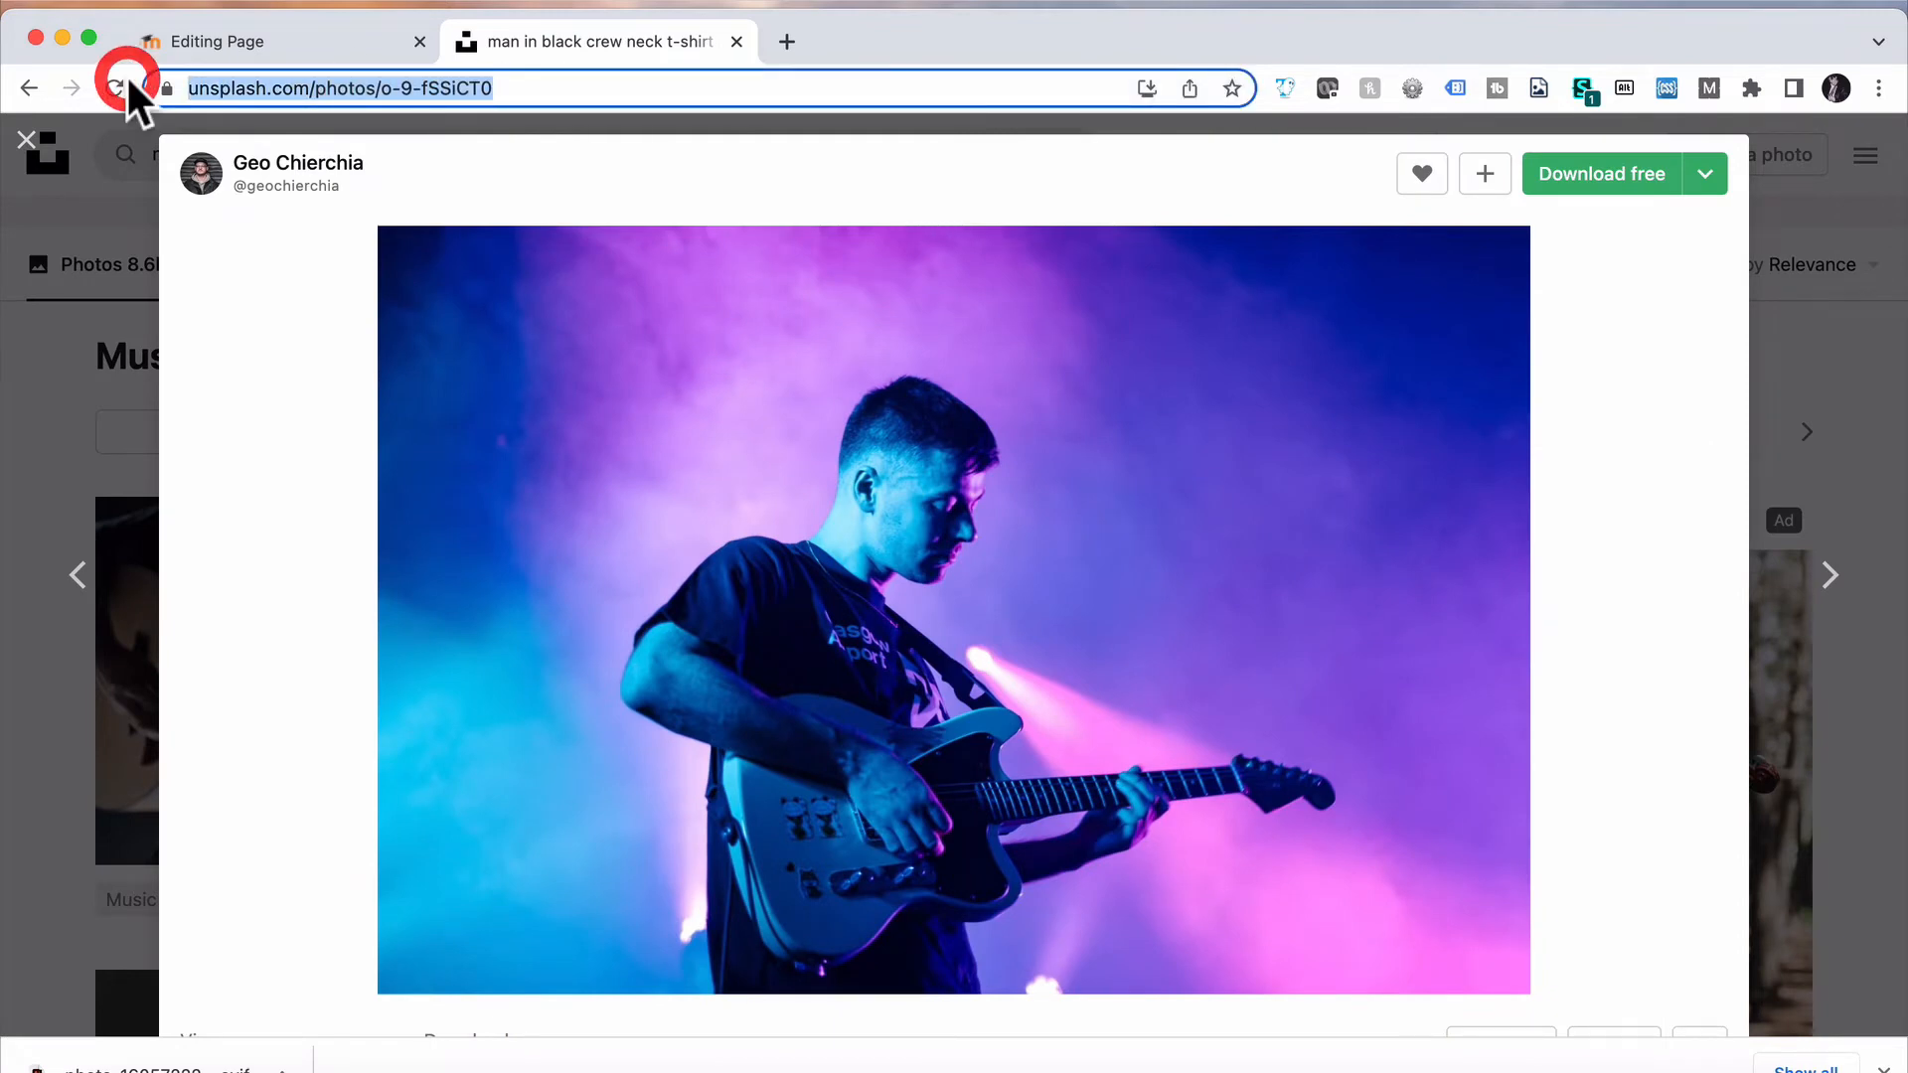
{"action": "left_click", "coordinate": [204, 41]}
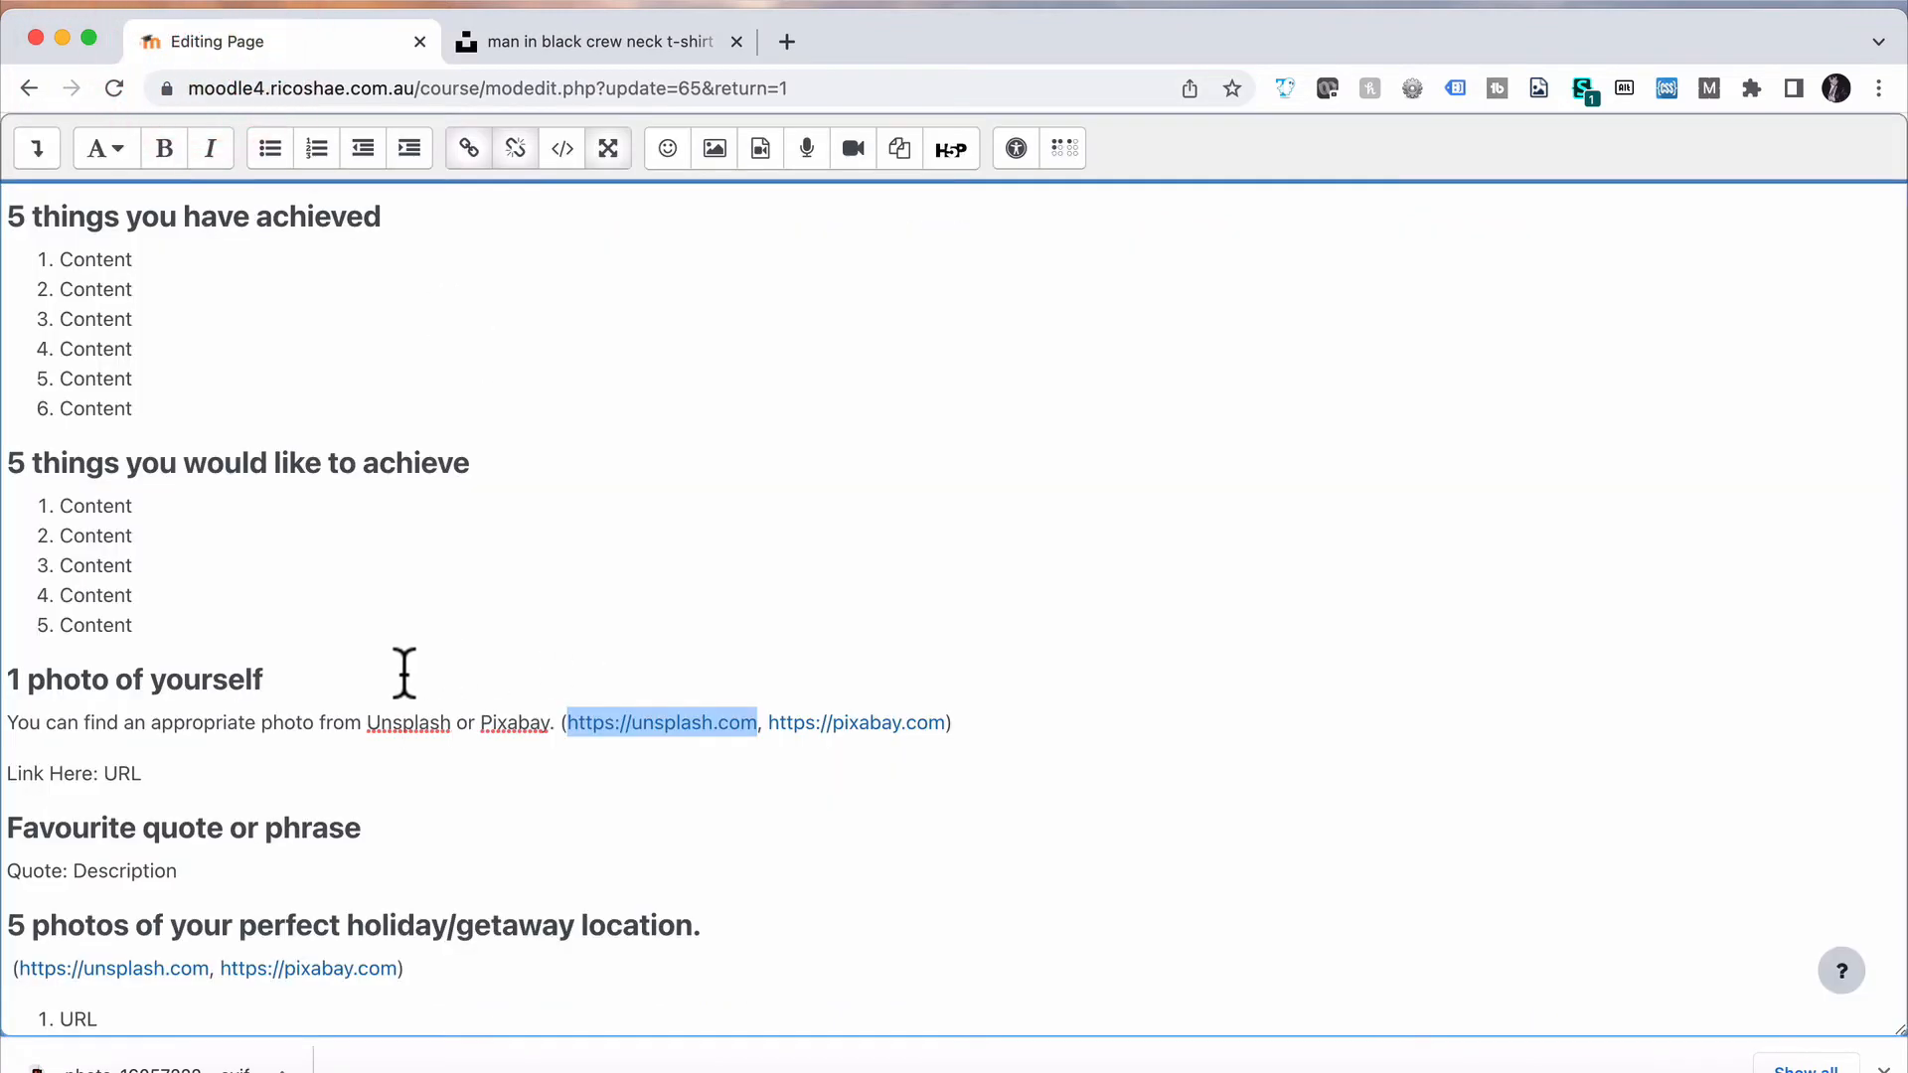
{"action": "double_click", "coordinate": [118, 773]}
{"action": "key", "text": "super+v"}
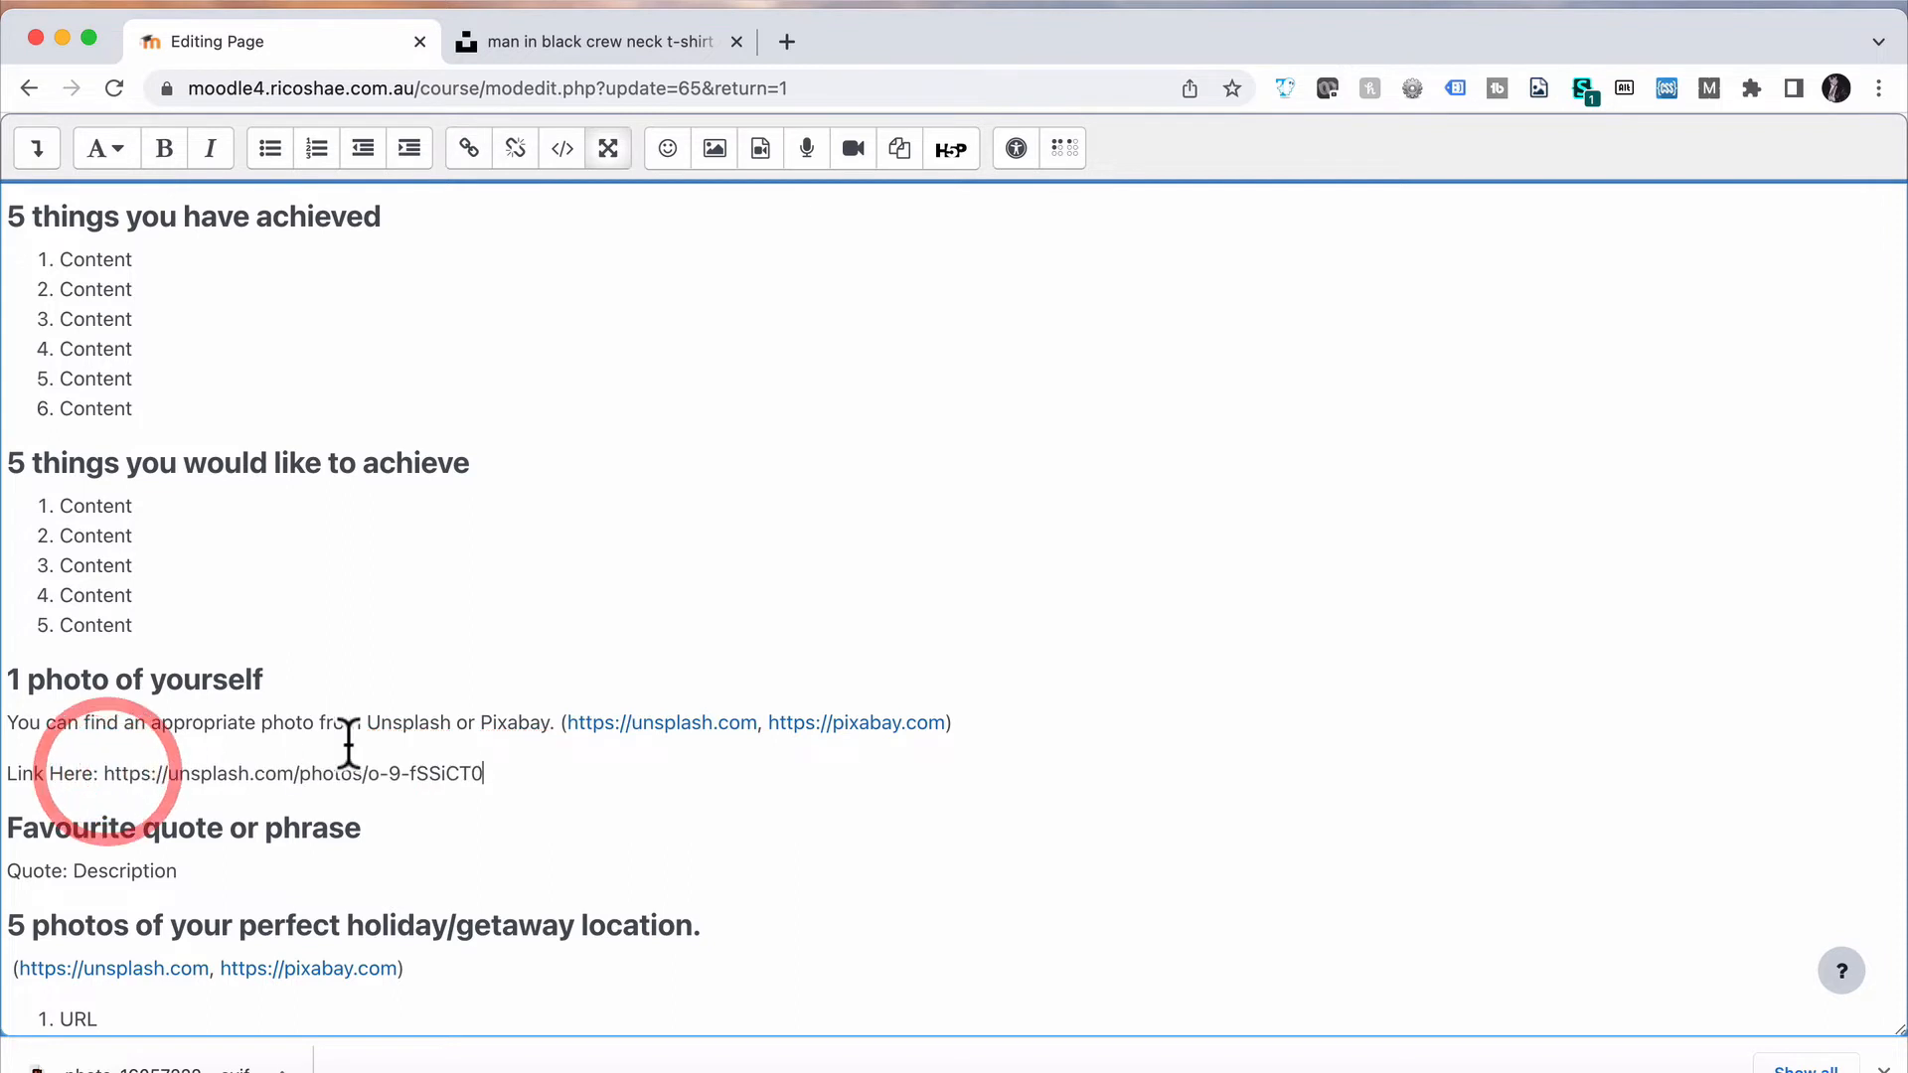
Copy the Pixabay address from the holiday/getaway photos section and open it in a new browser tab
{"action": "scroll", "coordinate": [348, 745], "scroll_direction": "down", "scroll_amount": 5}
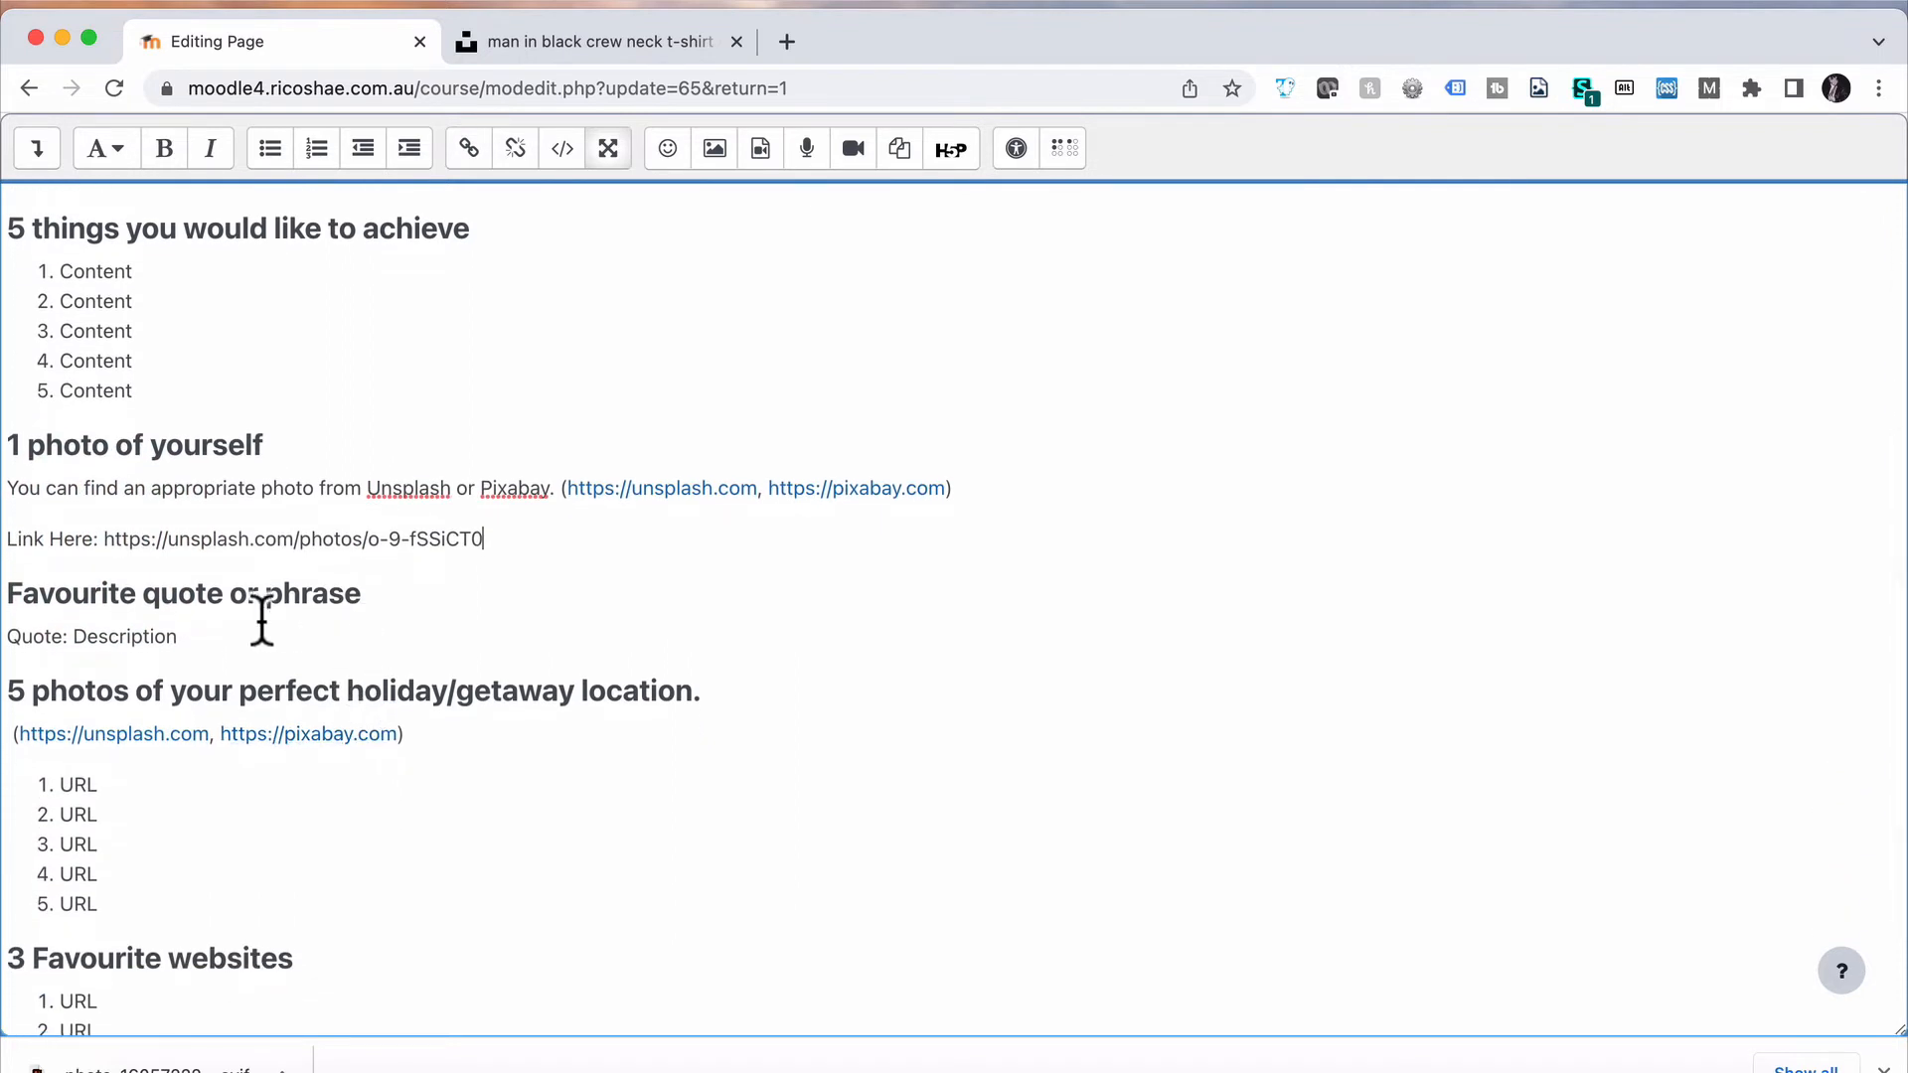
{"action": "left_click", "coordinate": [184, 634]}
{"action": "scroll", "coordinate": [199, 658], "scroll_direction": "down", "scroll_amount": 2}
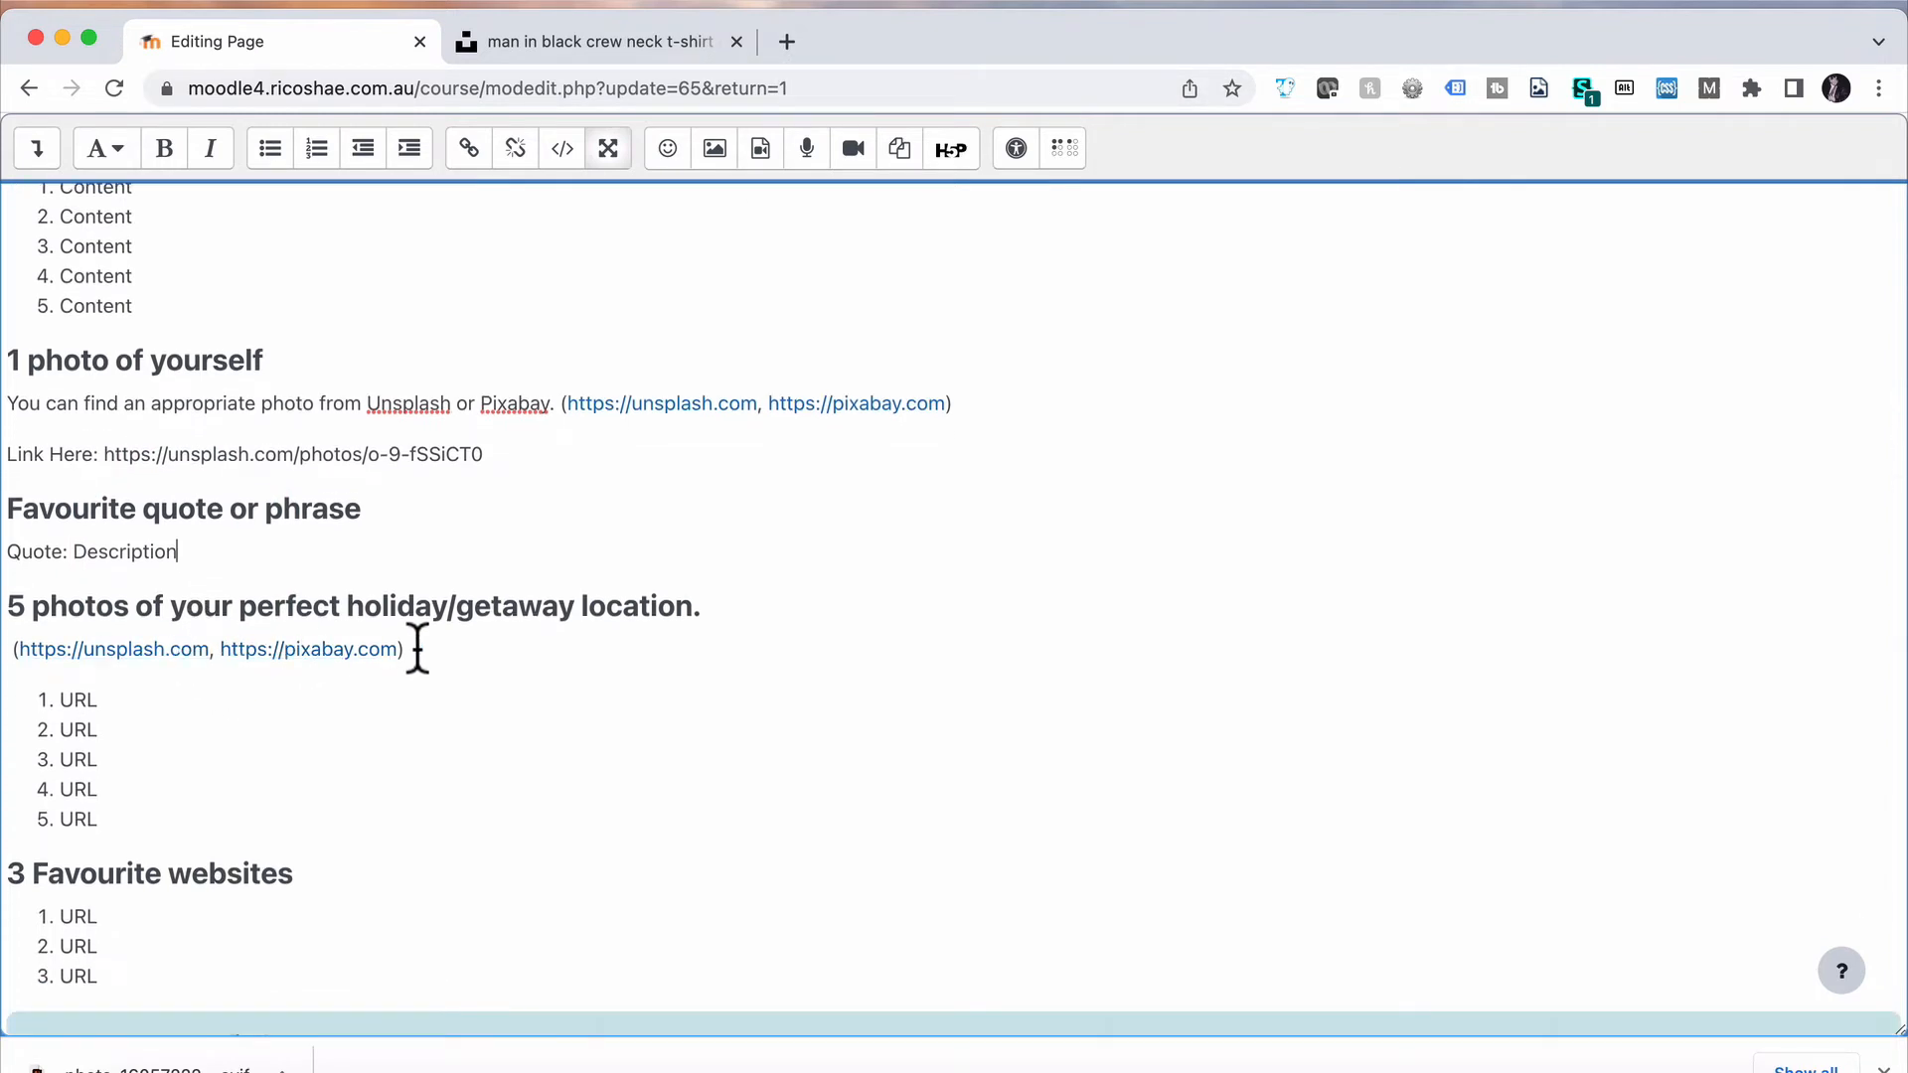
{"action": "left_click_drag", "start_coordinate": [399, 649], "coordinate": [222, 652]}
{"action": "key", "text": "super+c"}
{"action": "left_click", "coordinate": [787, 40]}
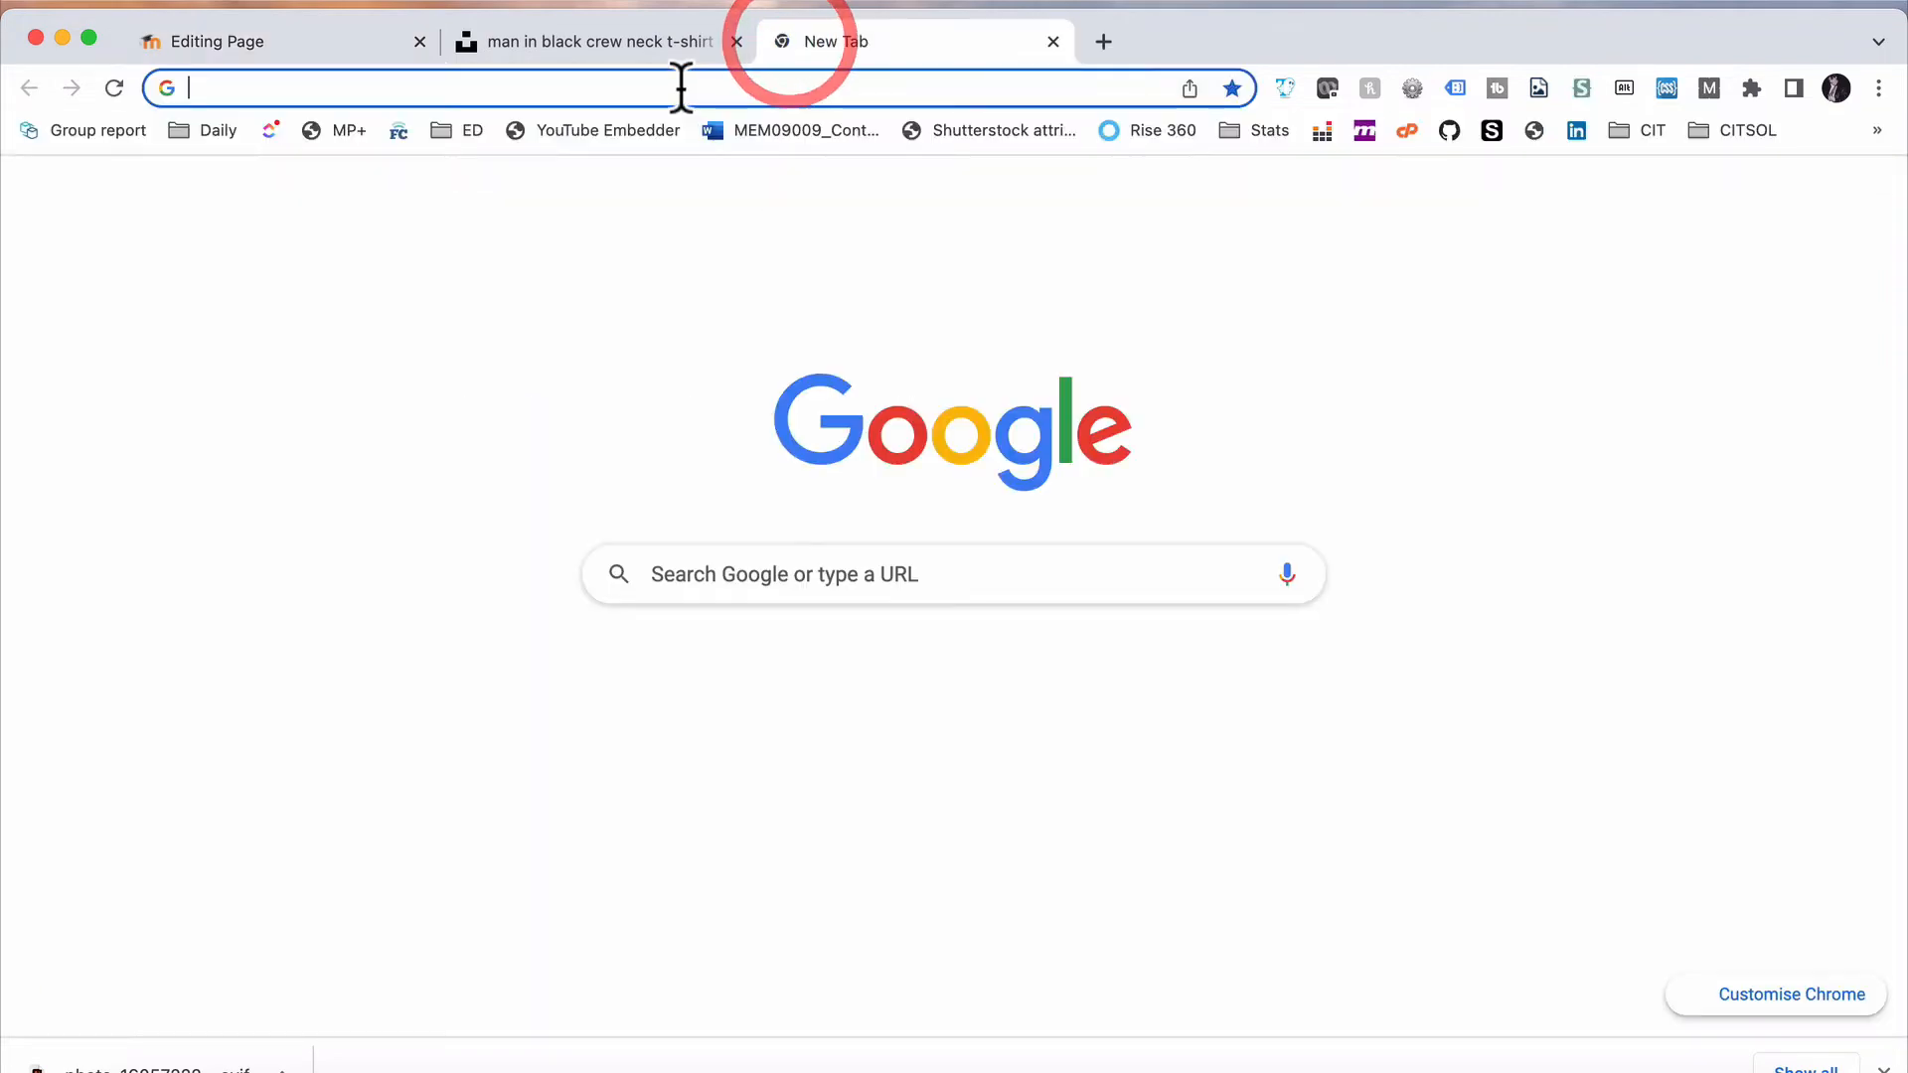
{"action": "key", "text": "super+v"}
{"action": "key", "text": "Return"}
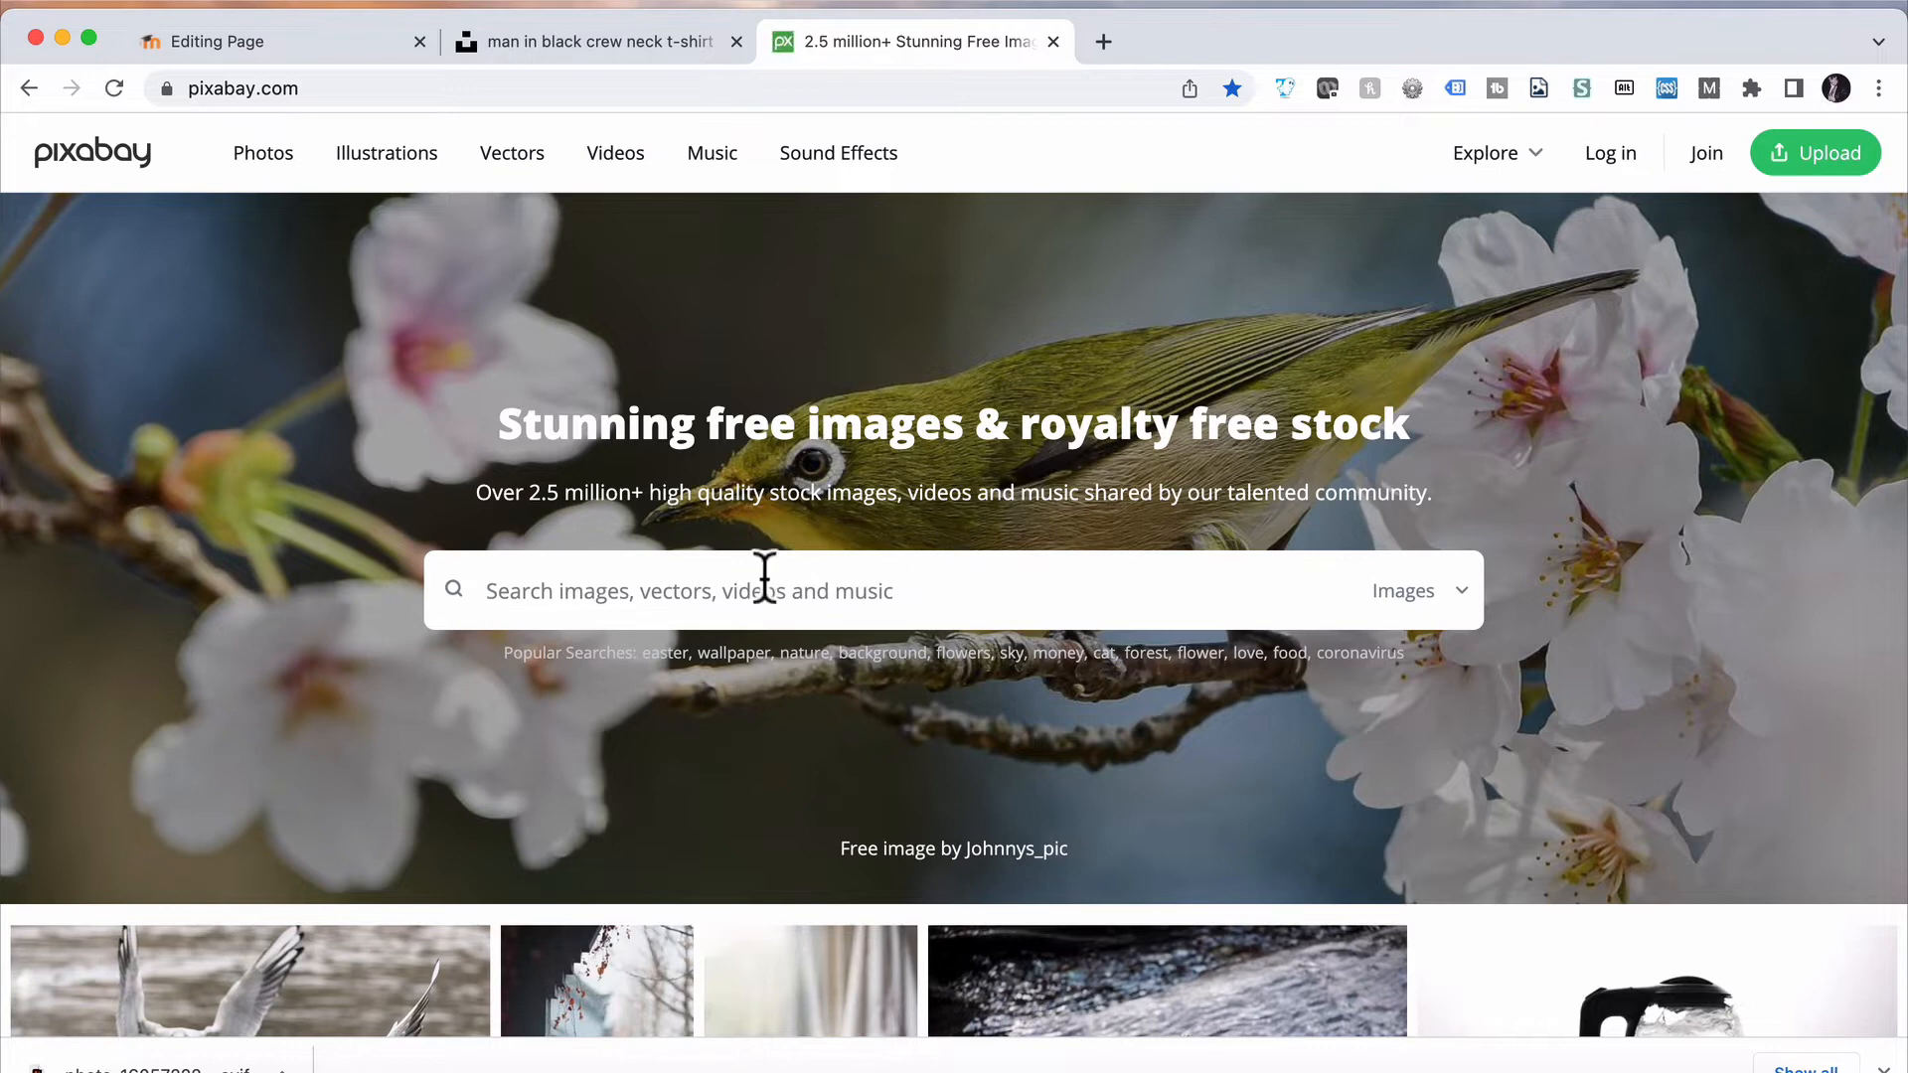
Search Pixabay for "beach" and open the photo of the palm island with the outrigger boat
{"action": "left_click", "coordinate": [724, 592]}
{"action": "left_click", "coordinate": [724, 592]}
{"action": "type", "text": "beach"}
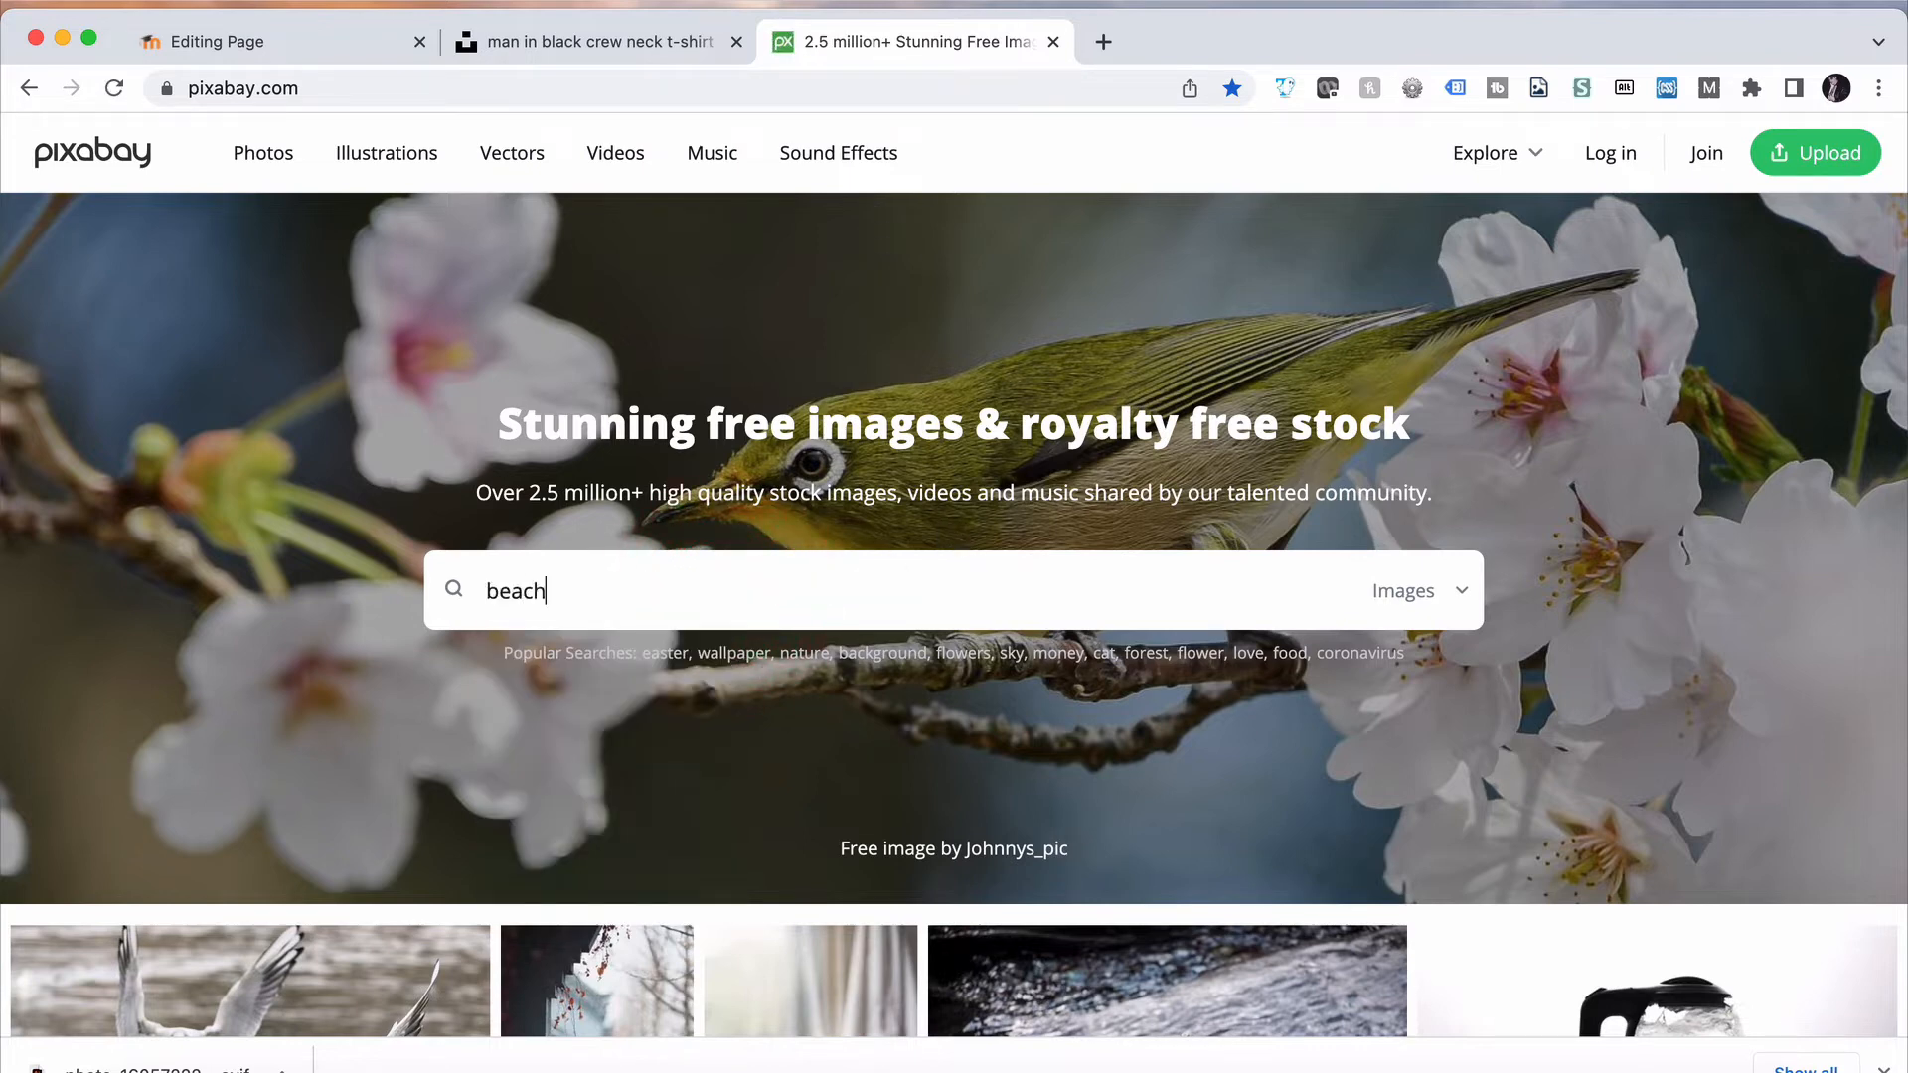
{"action": "key", "text": "Return"}
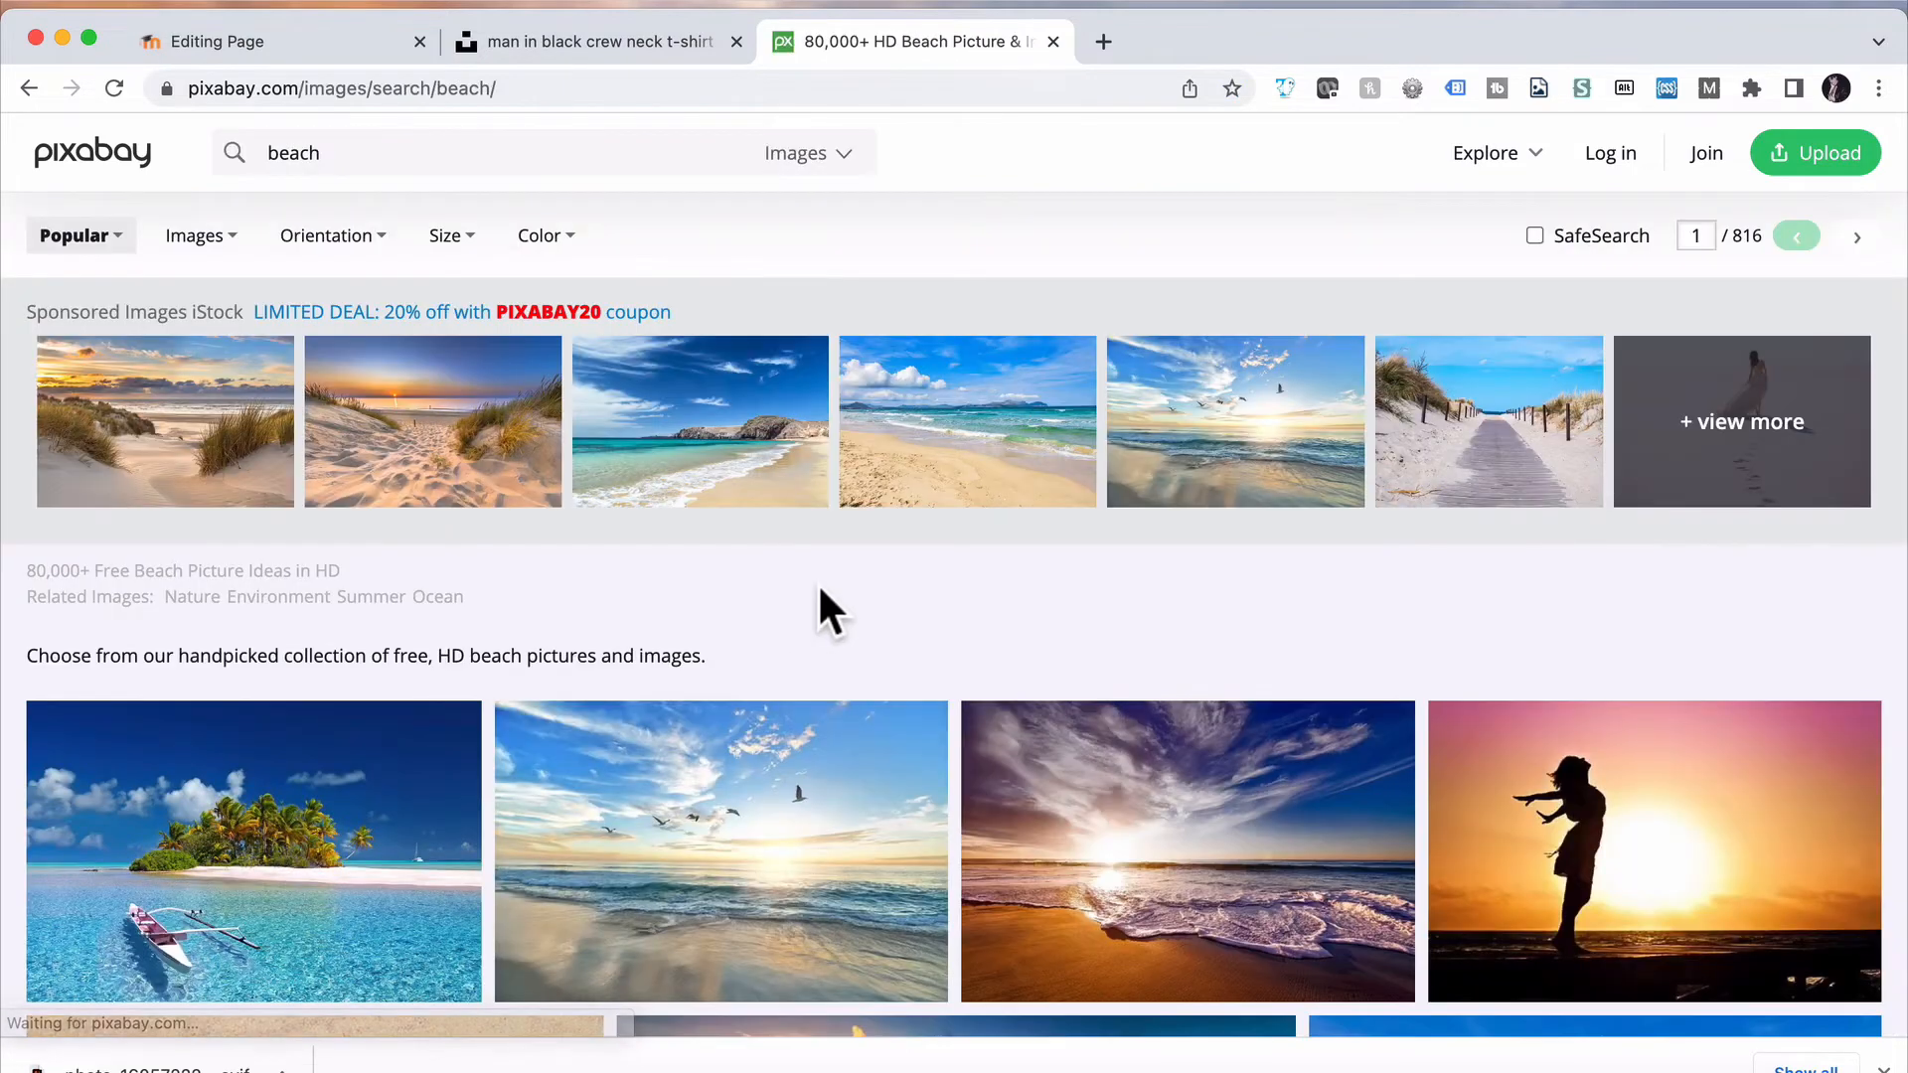
{"action": "scroll", "coordinate": [819, 584], "scroll_direction": "down", "scroll_amount": 3}
{"action": "left_click", "coordinate": [255, 574]}
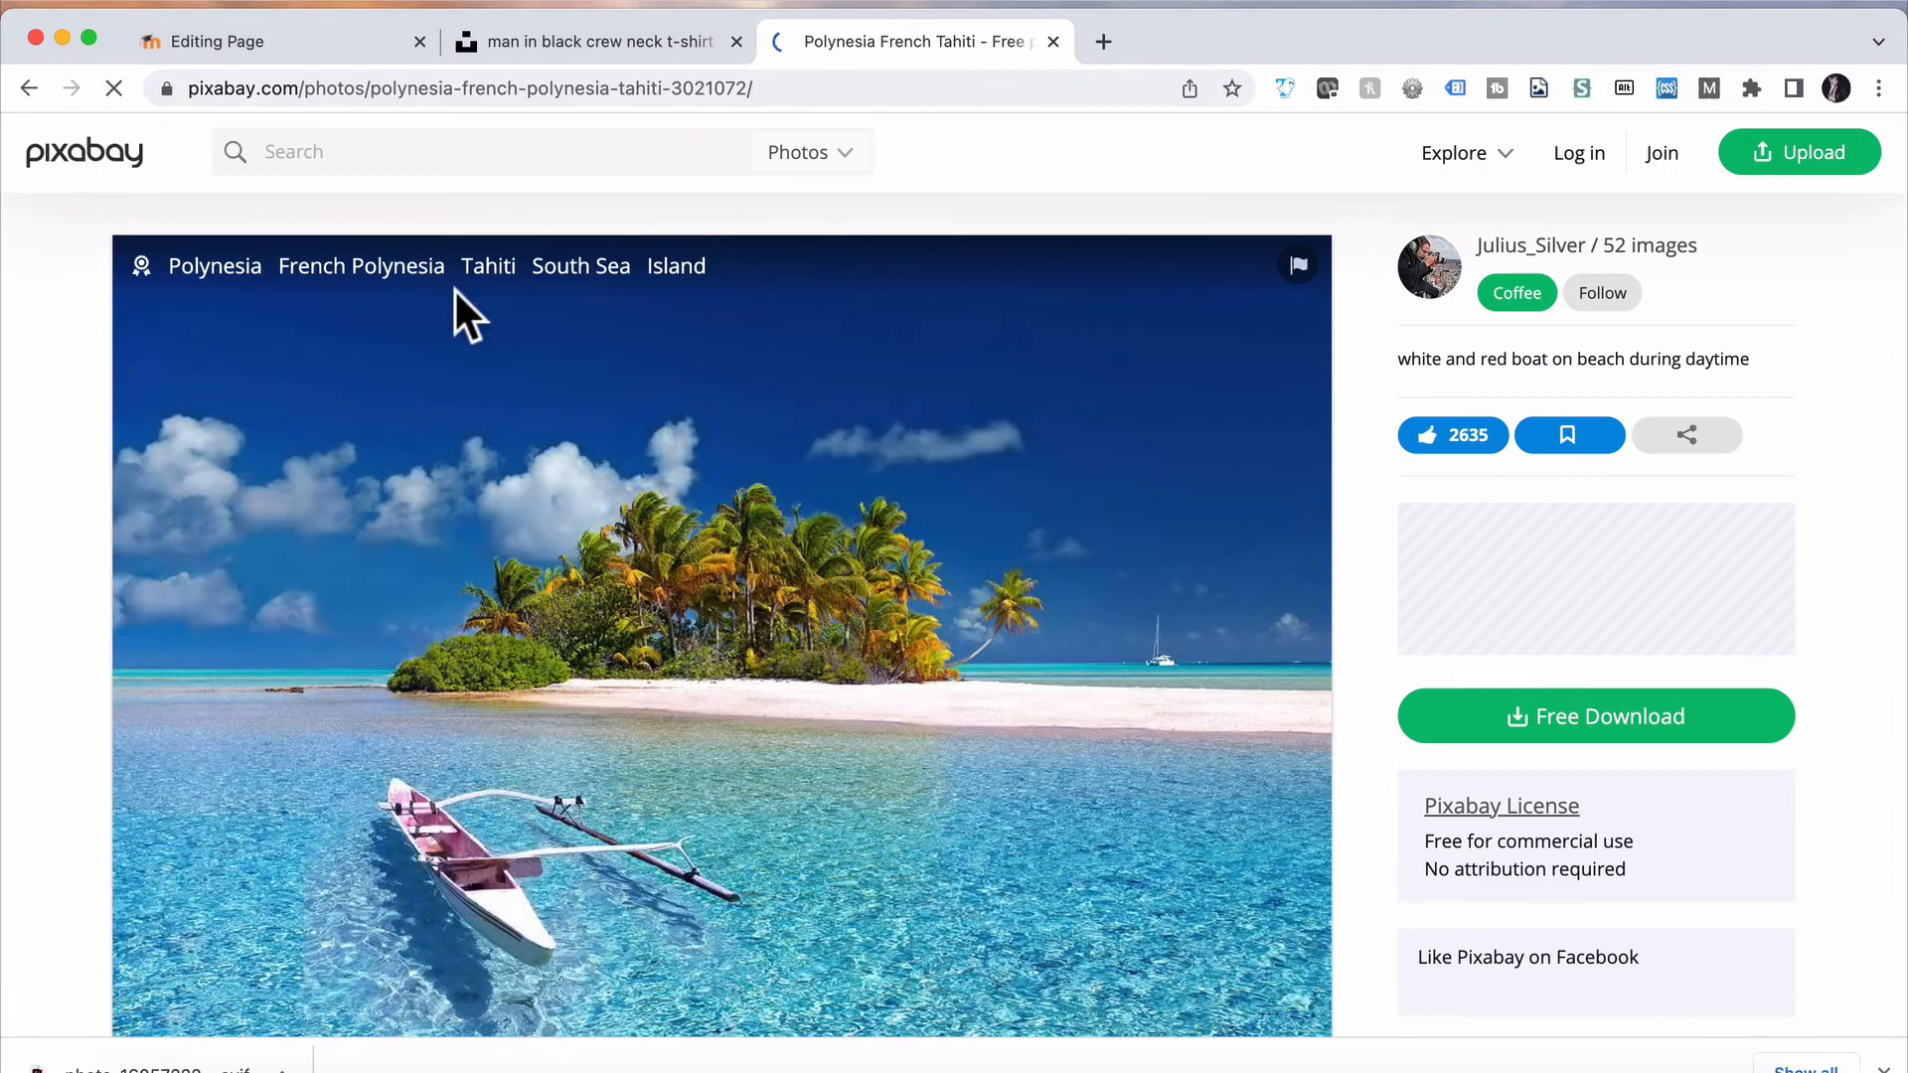
Copy the island photo's web address and paste it over the first "URL" in the Moodle page's holiday/getaway photos list
{"action": "left_click", "coordinate": [765, 86]}
{"action": "key", "text": "super+c"}
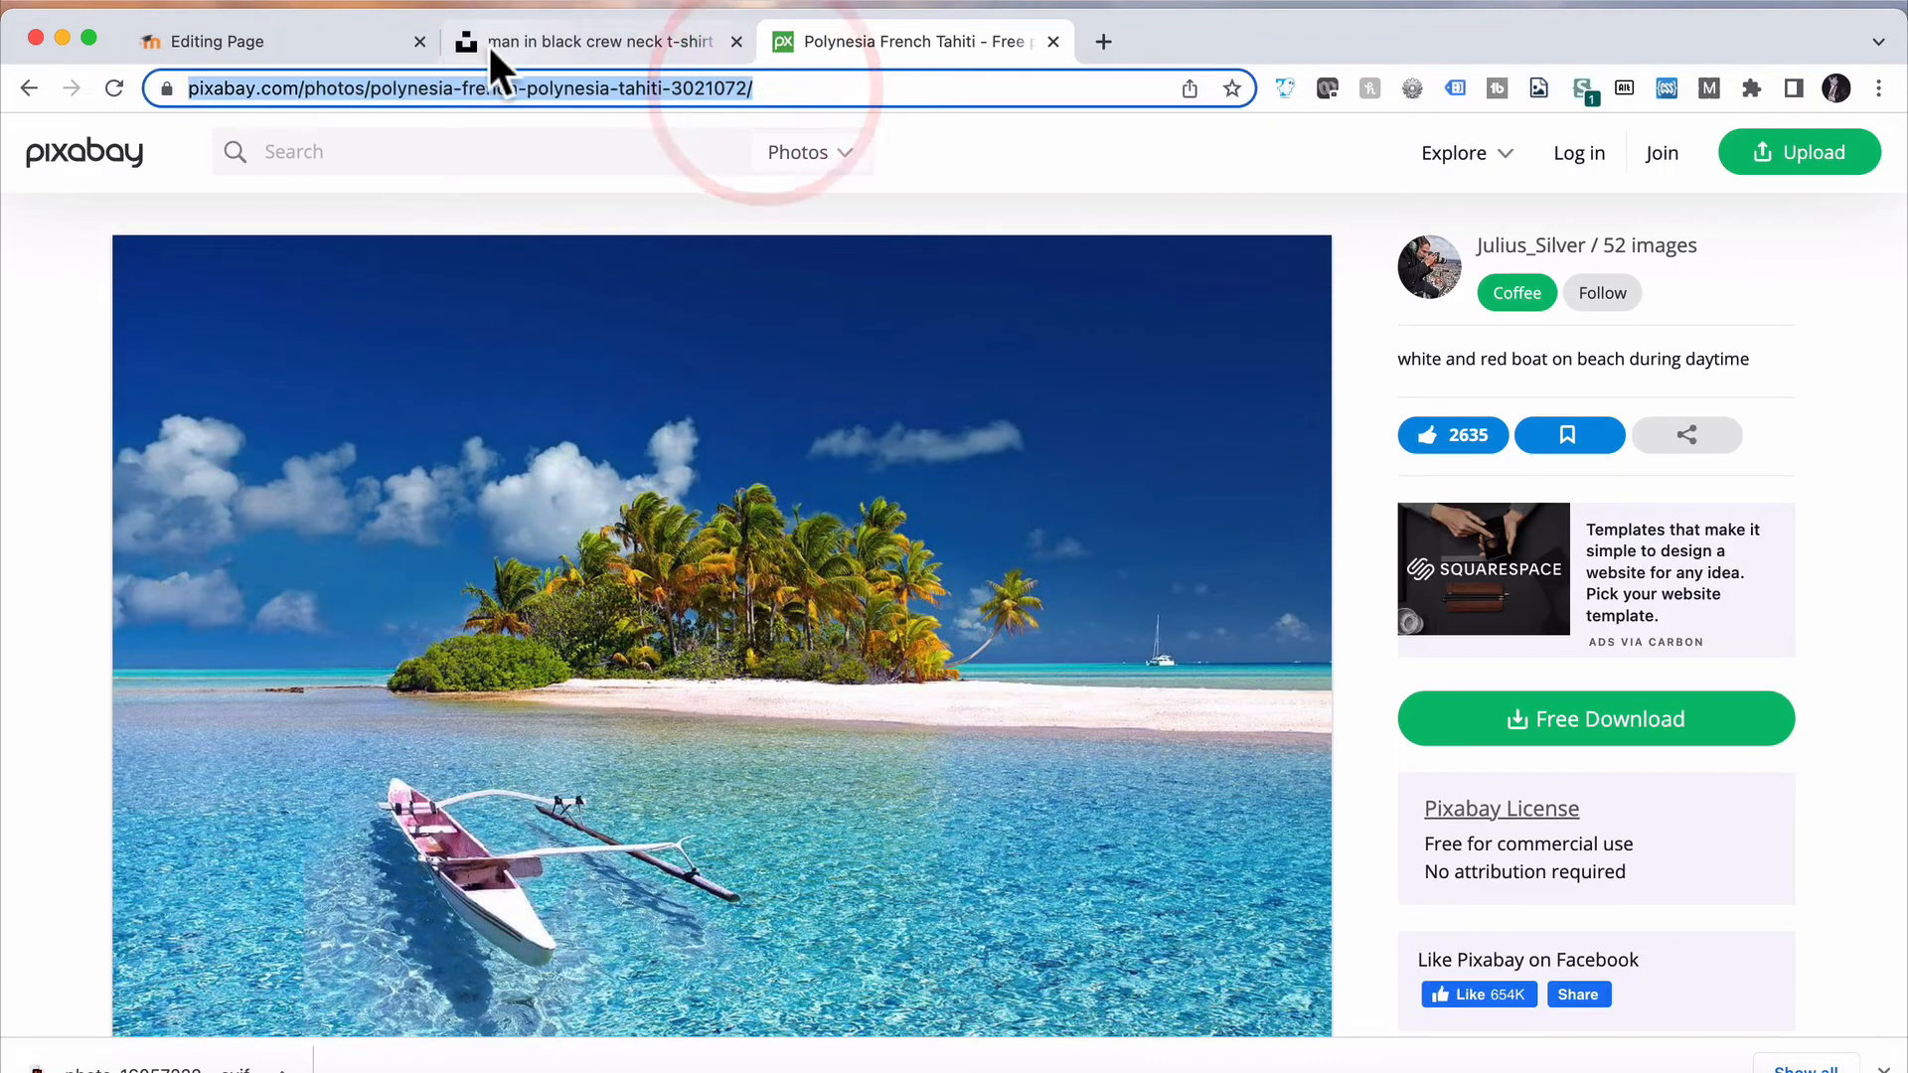
{"action": "left_click", "coordinate": [330, 39]}
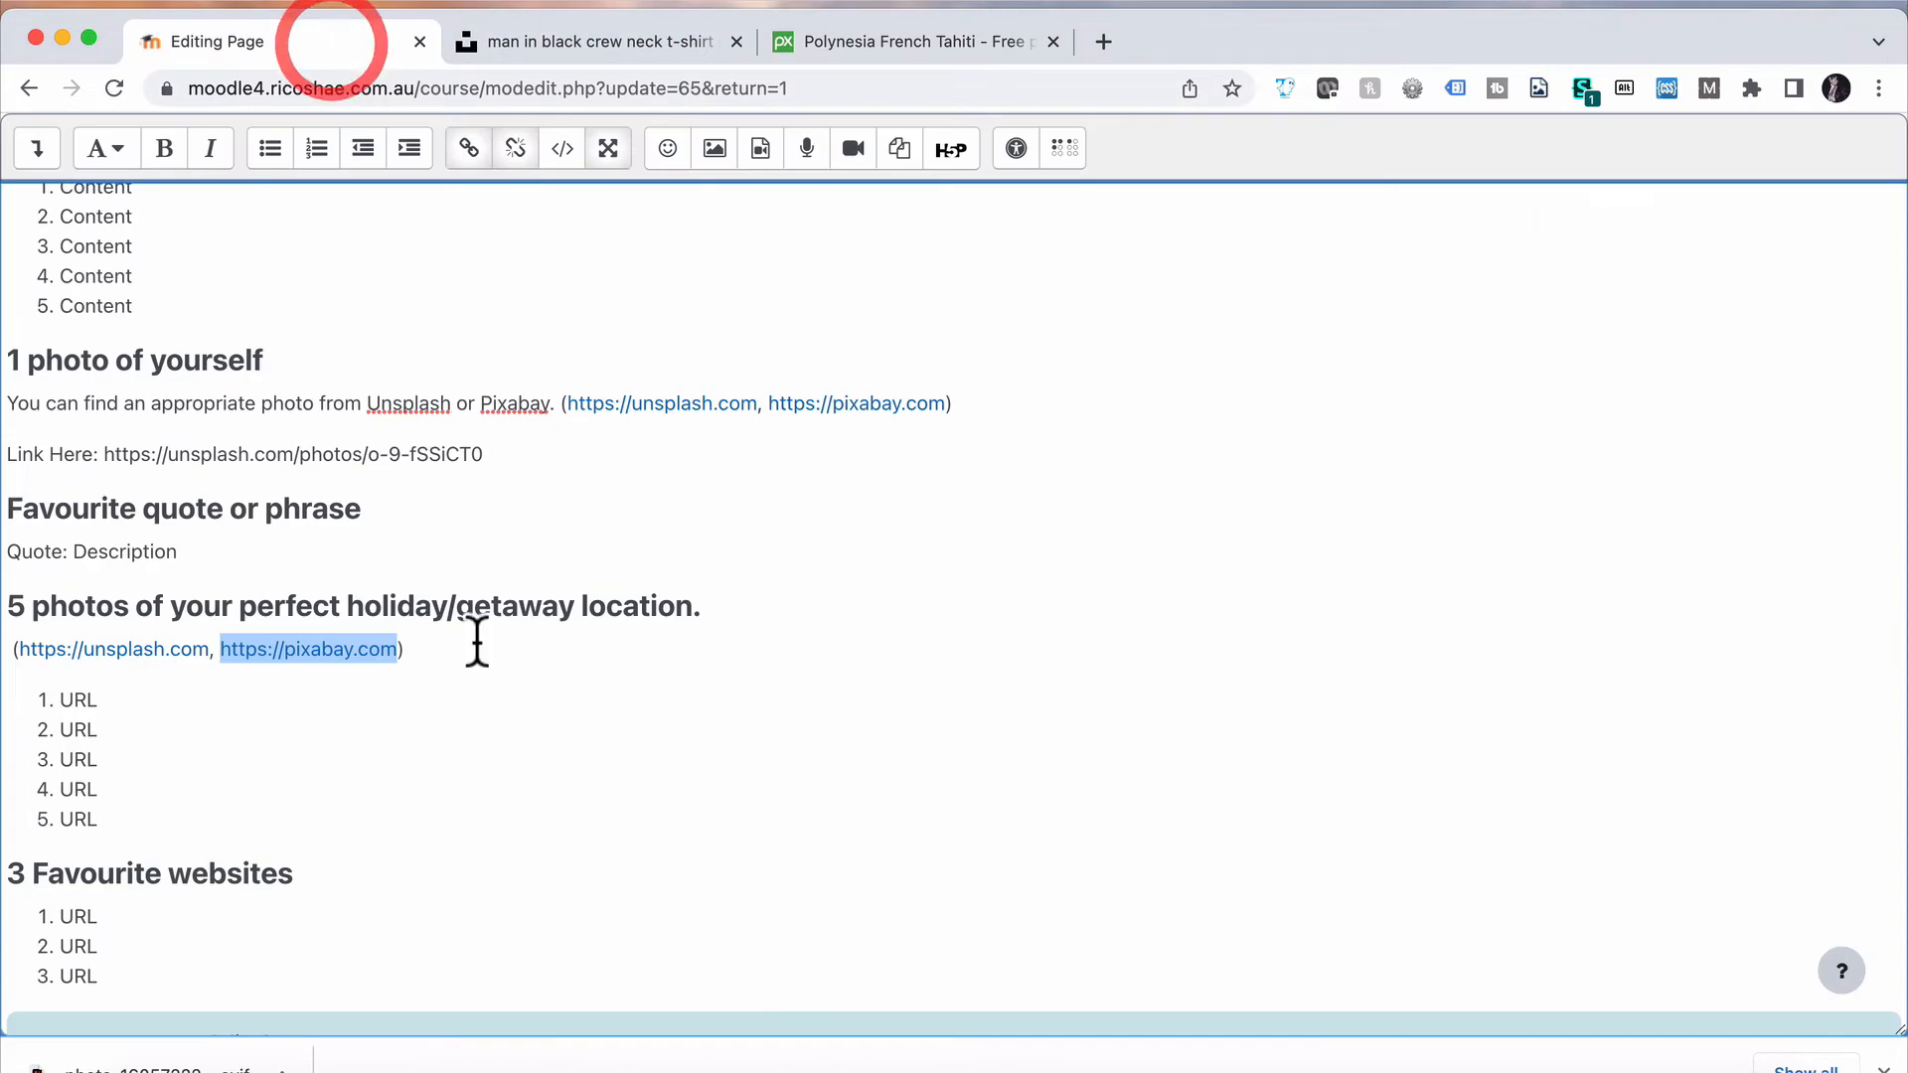
{"action": "double_click", "coordinate": [80, 698]}
{"action": "key", "text": "super+v"}
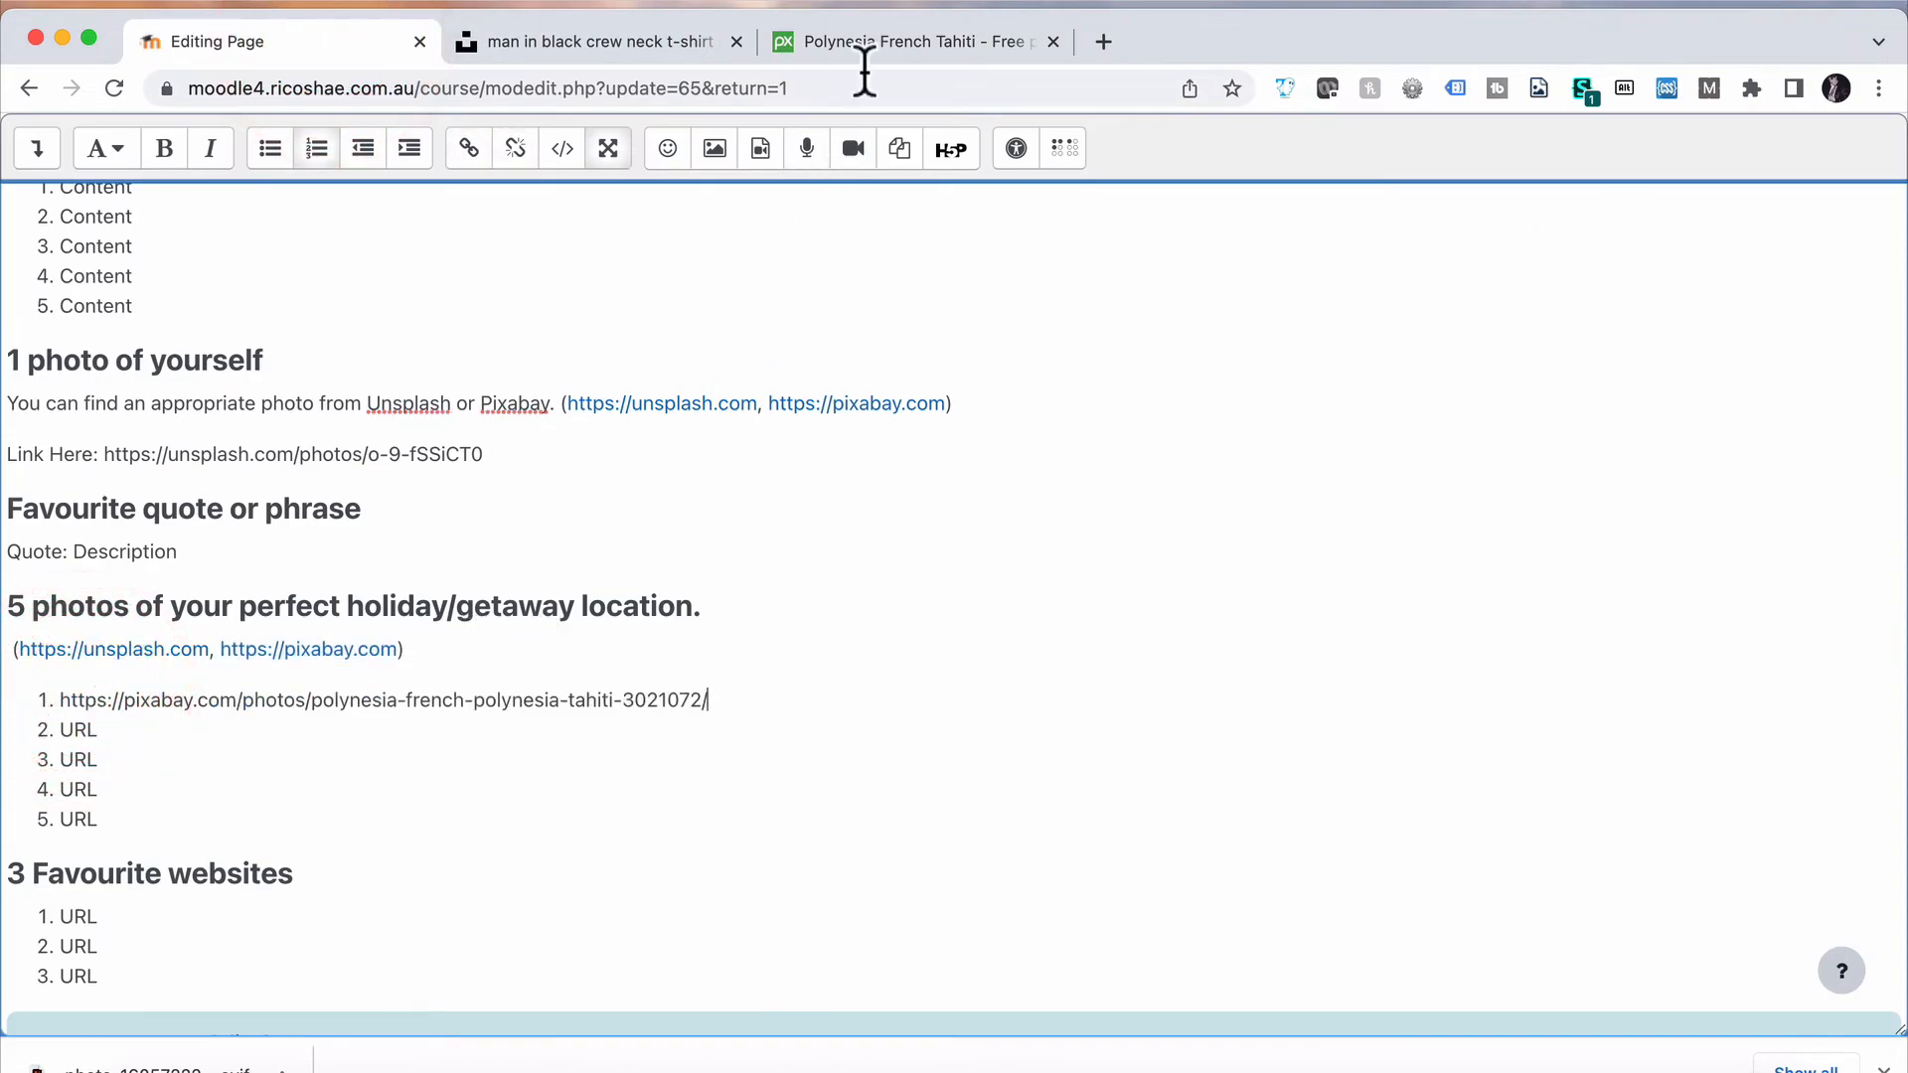
Return to the Pixabay beach results and open the photo of the cliff-lined bay with blue water
{"action": "left_click", "coordinate": [942, 40]}
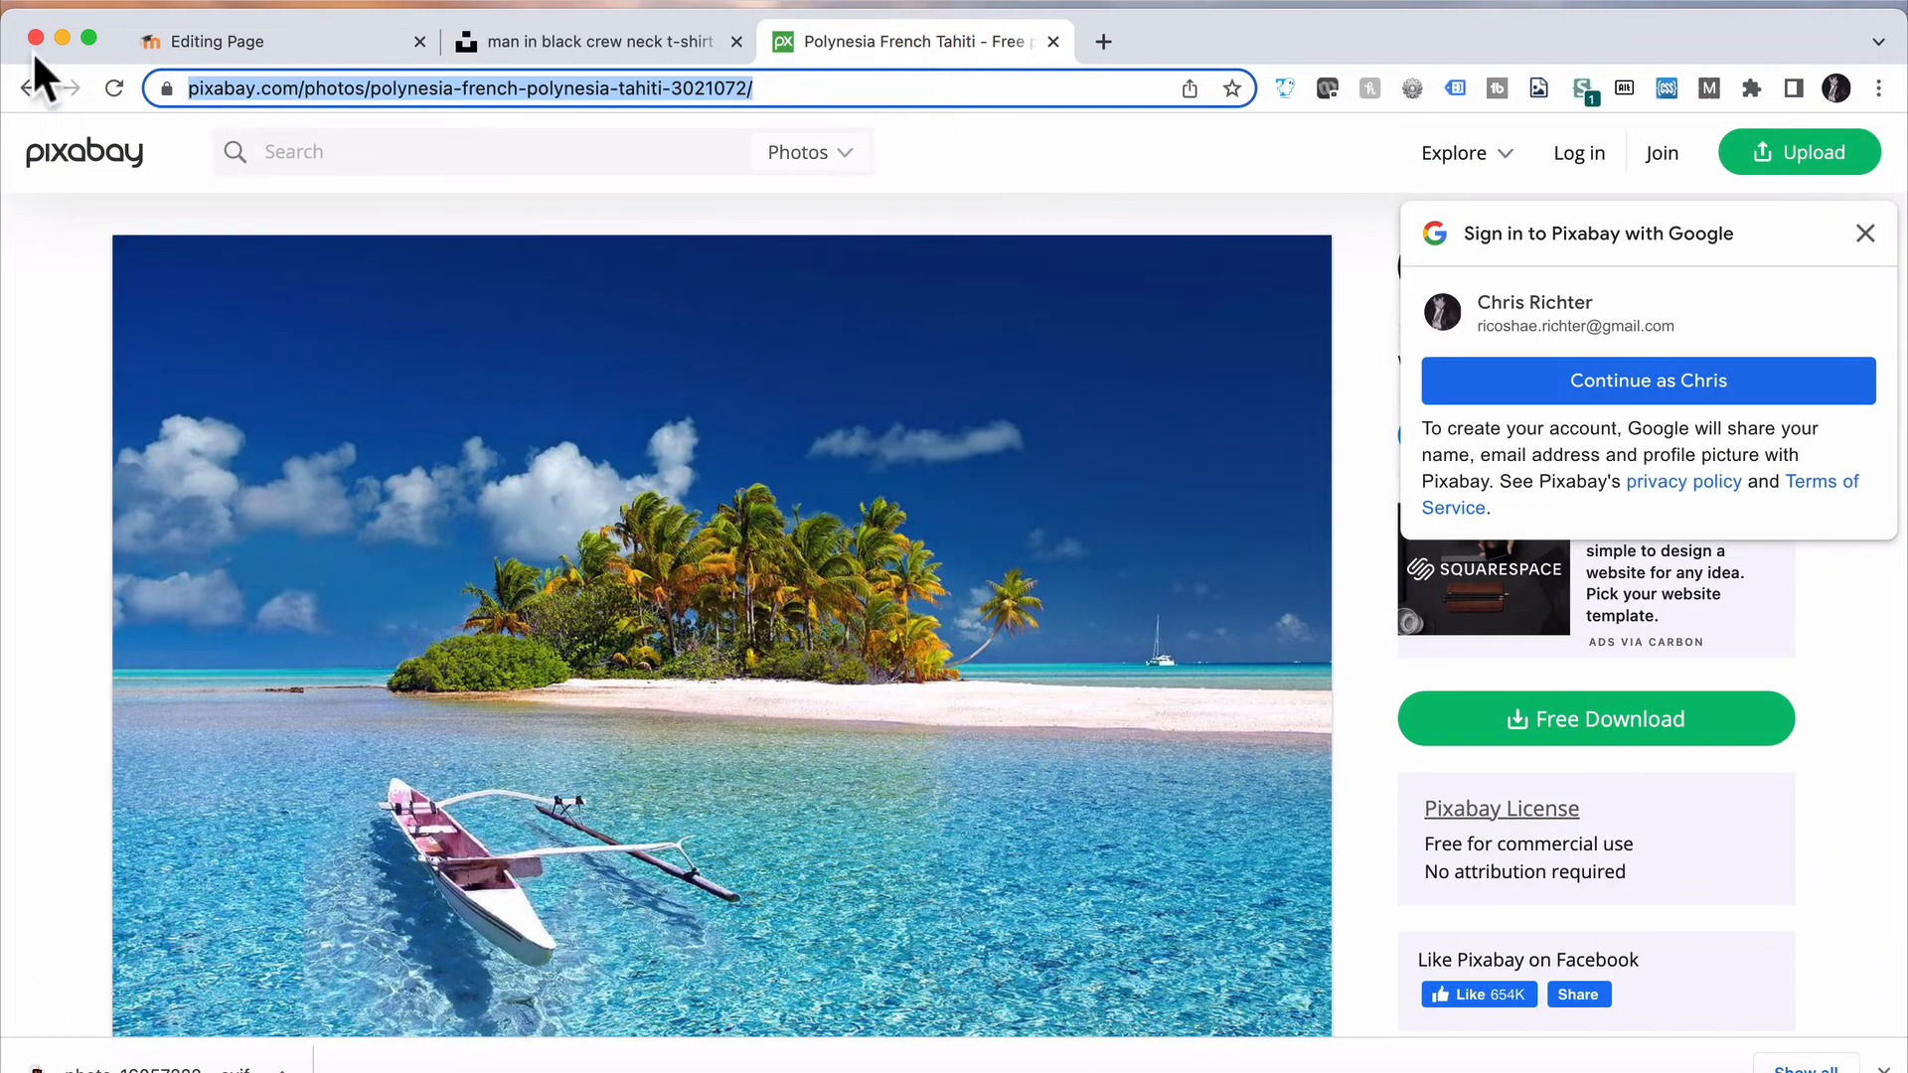
{"action": "left_click", "coordinate": [28, 87]}
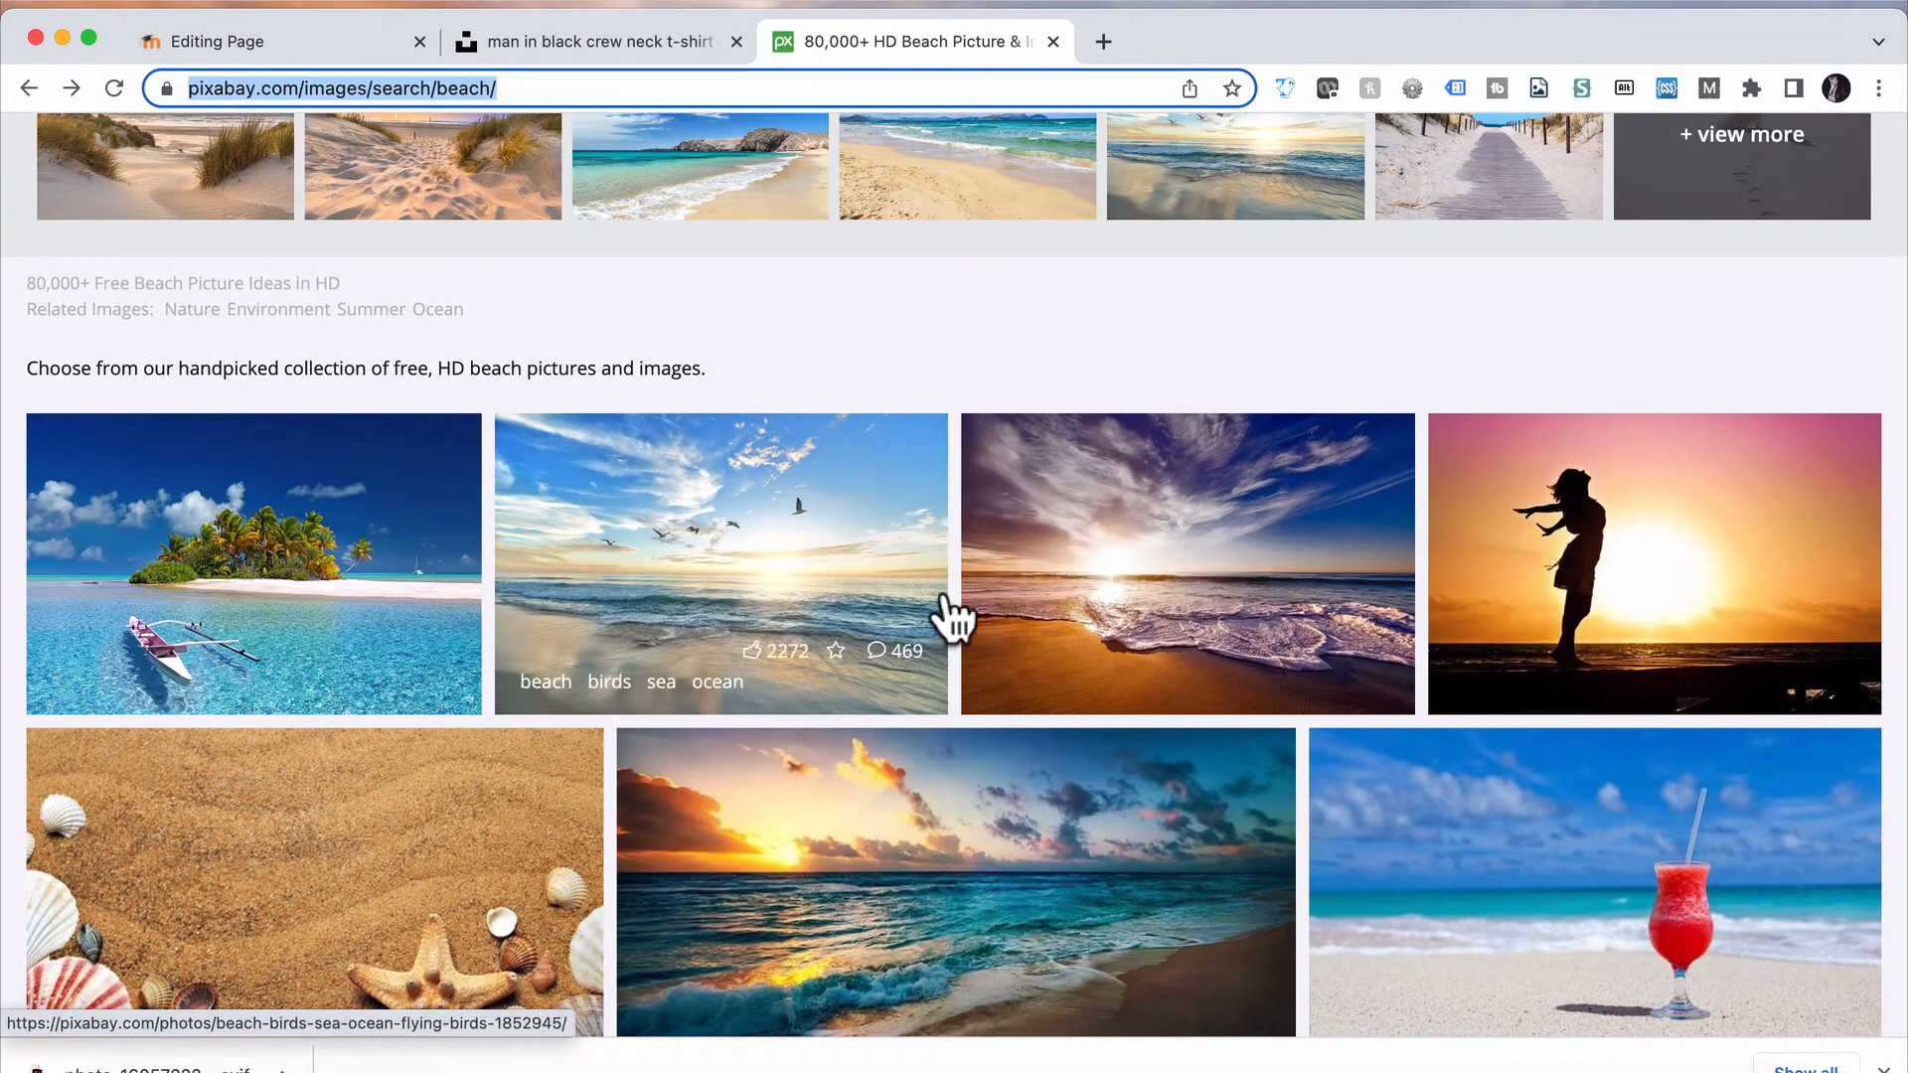
{"action": "scroll", "coordinate": [946, 616], "scroll_direction": "down", "scroll_amount": 3}
{"action": "scroll", "coordinate": [944, 601], "scroll_direction": "down", "scroll_amount": 6}
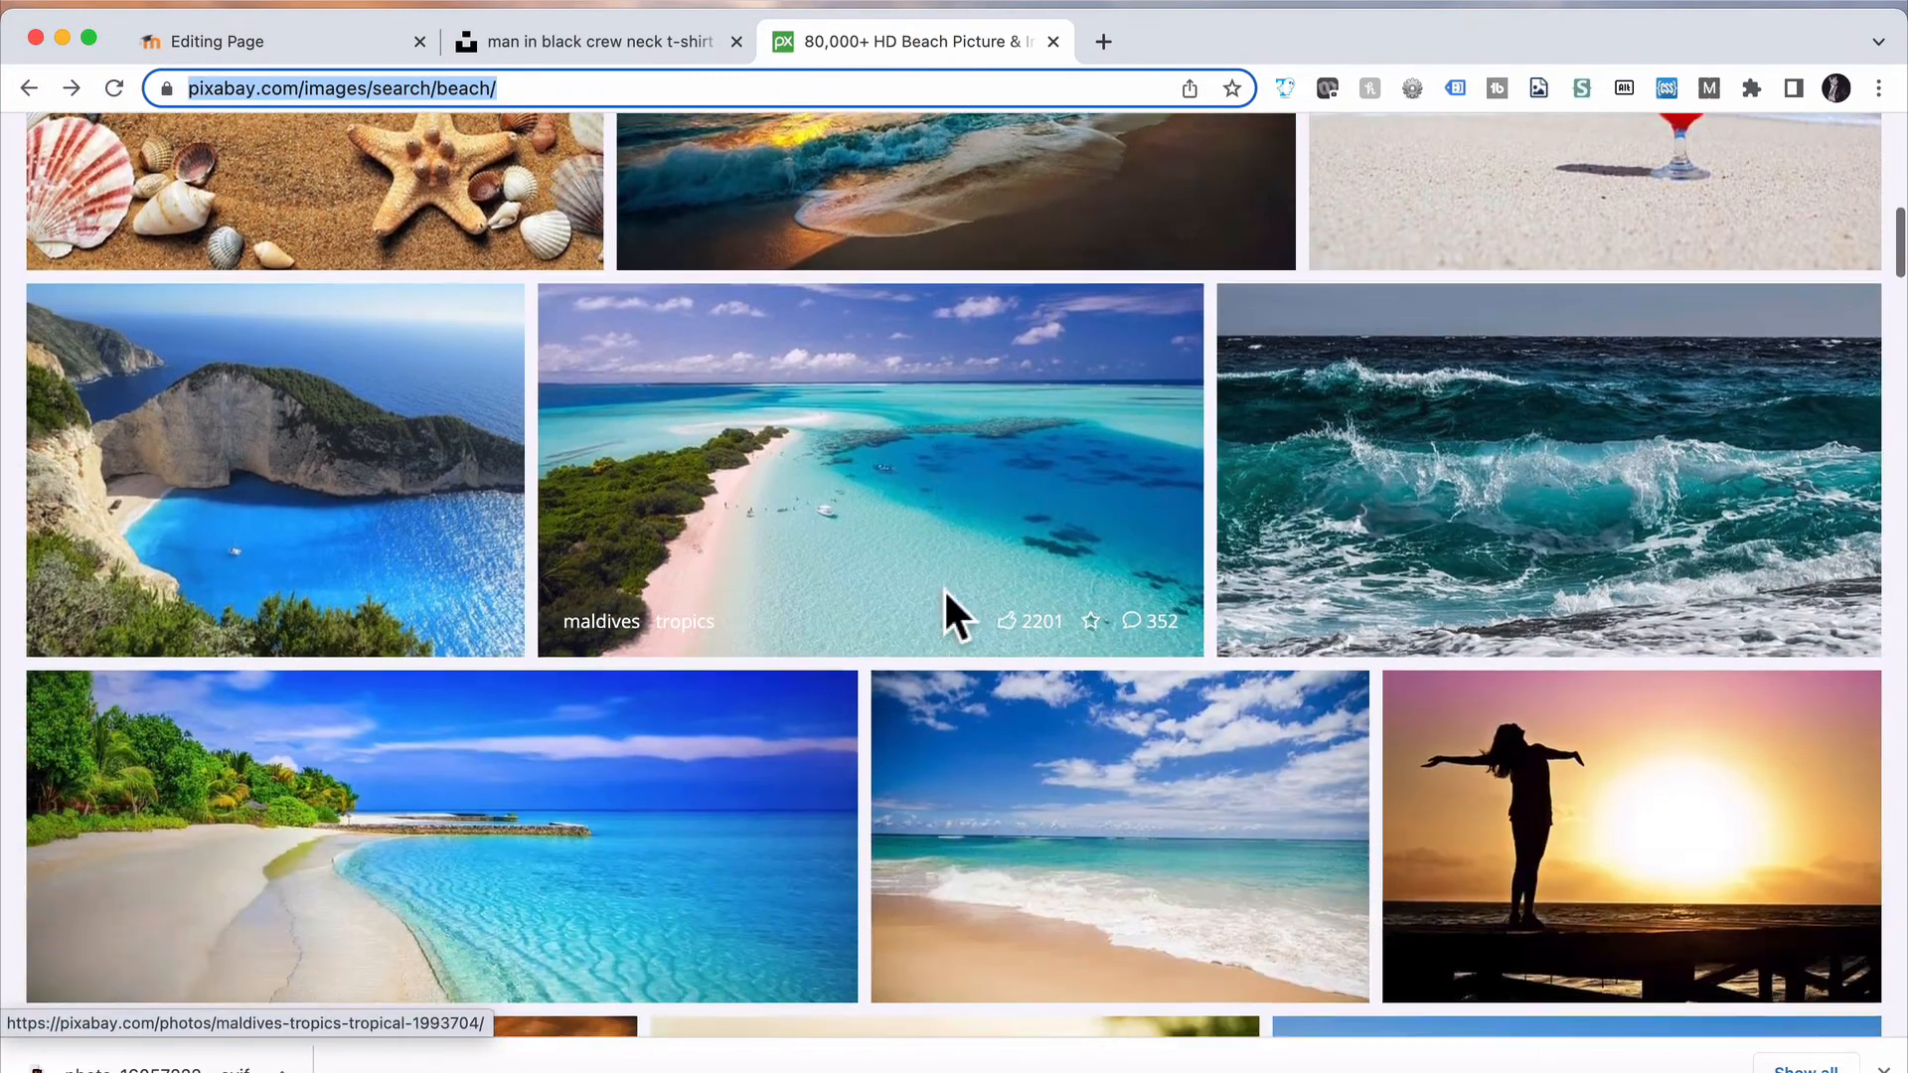
{"action": "scroll", "coordinate": [949, 614], "scroll_direction": "down", "scroll_amount": 2}
{"action": "left_click", "coordinate": [376, 382]}
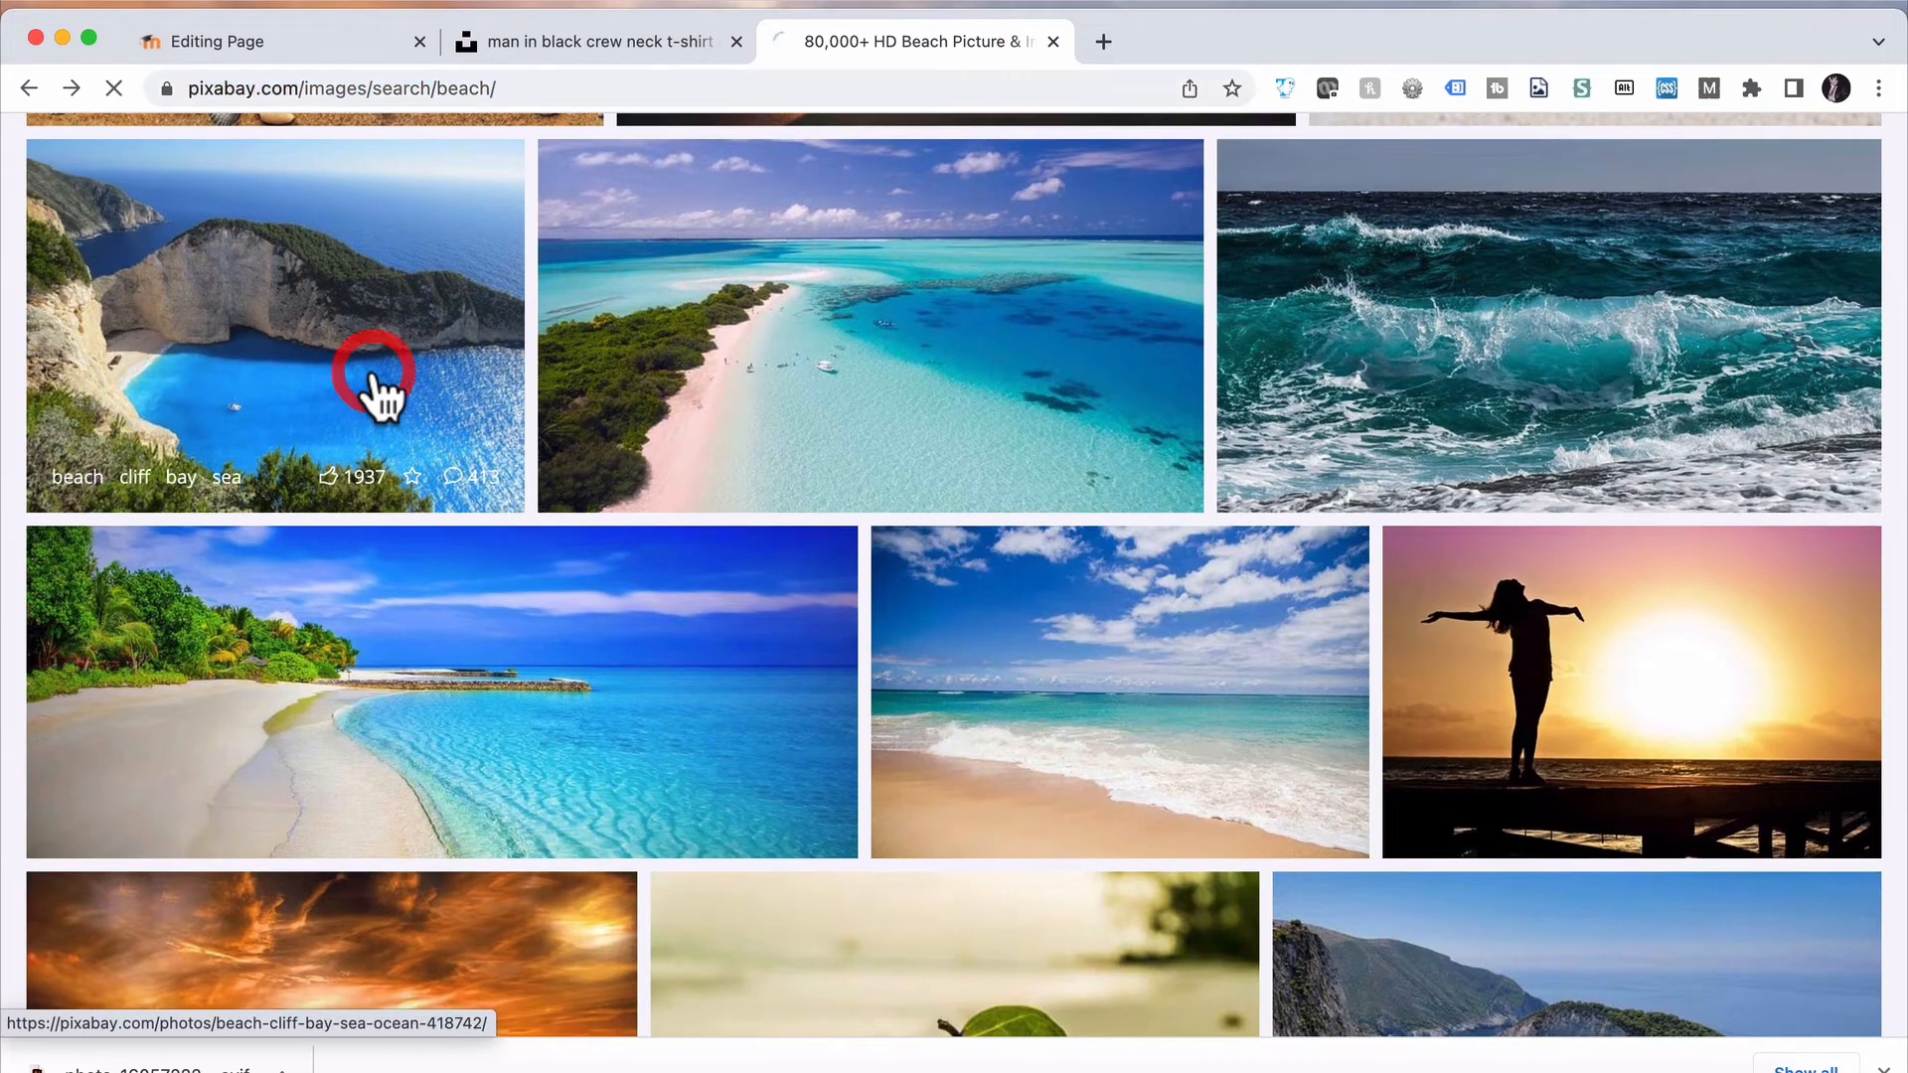
Copy the cliff bay photo's web address and paste it over the second "URL" in the holiday/getaway photos list
{"action": "left_click", "coordinate": [511, 88]}
{"action": "key", "text": "super+c"}
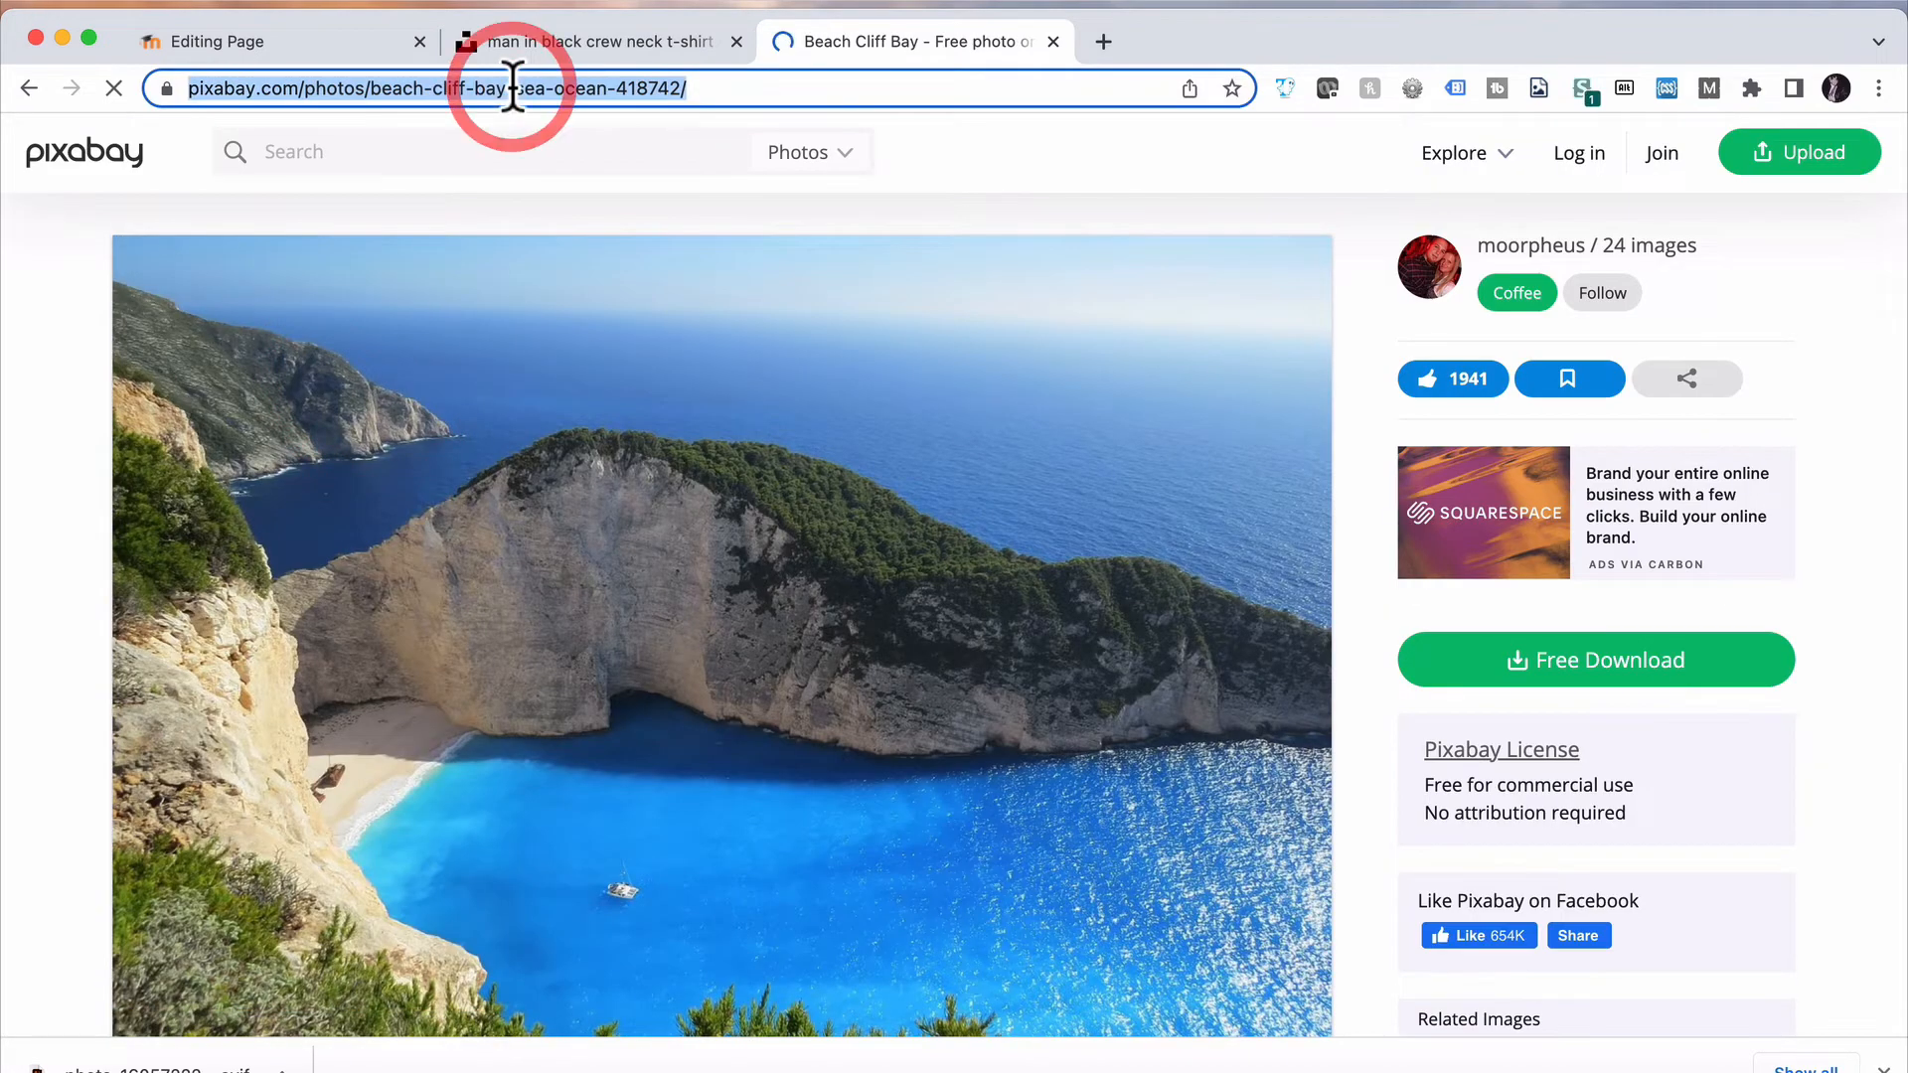
{"action": "left_click", "coordinate": [254, 48]}
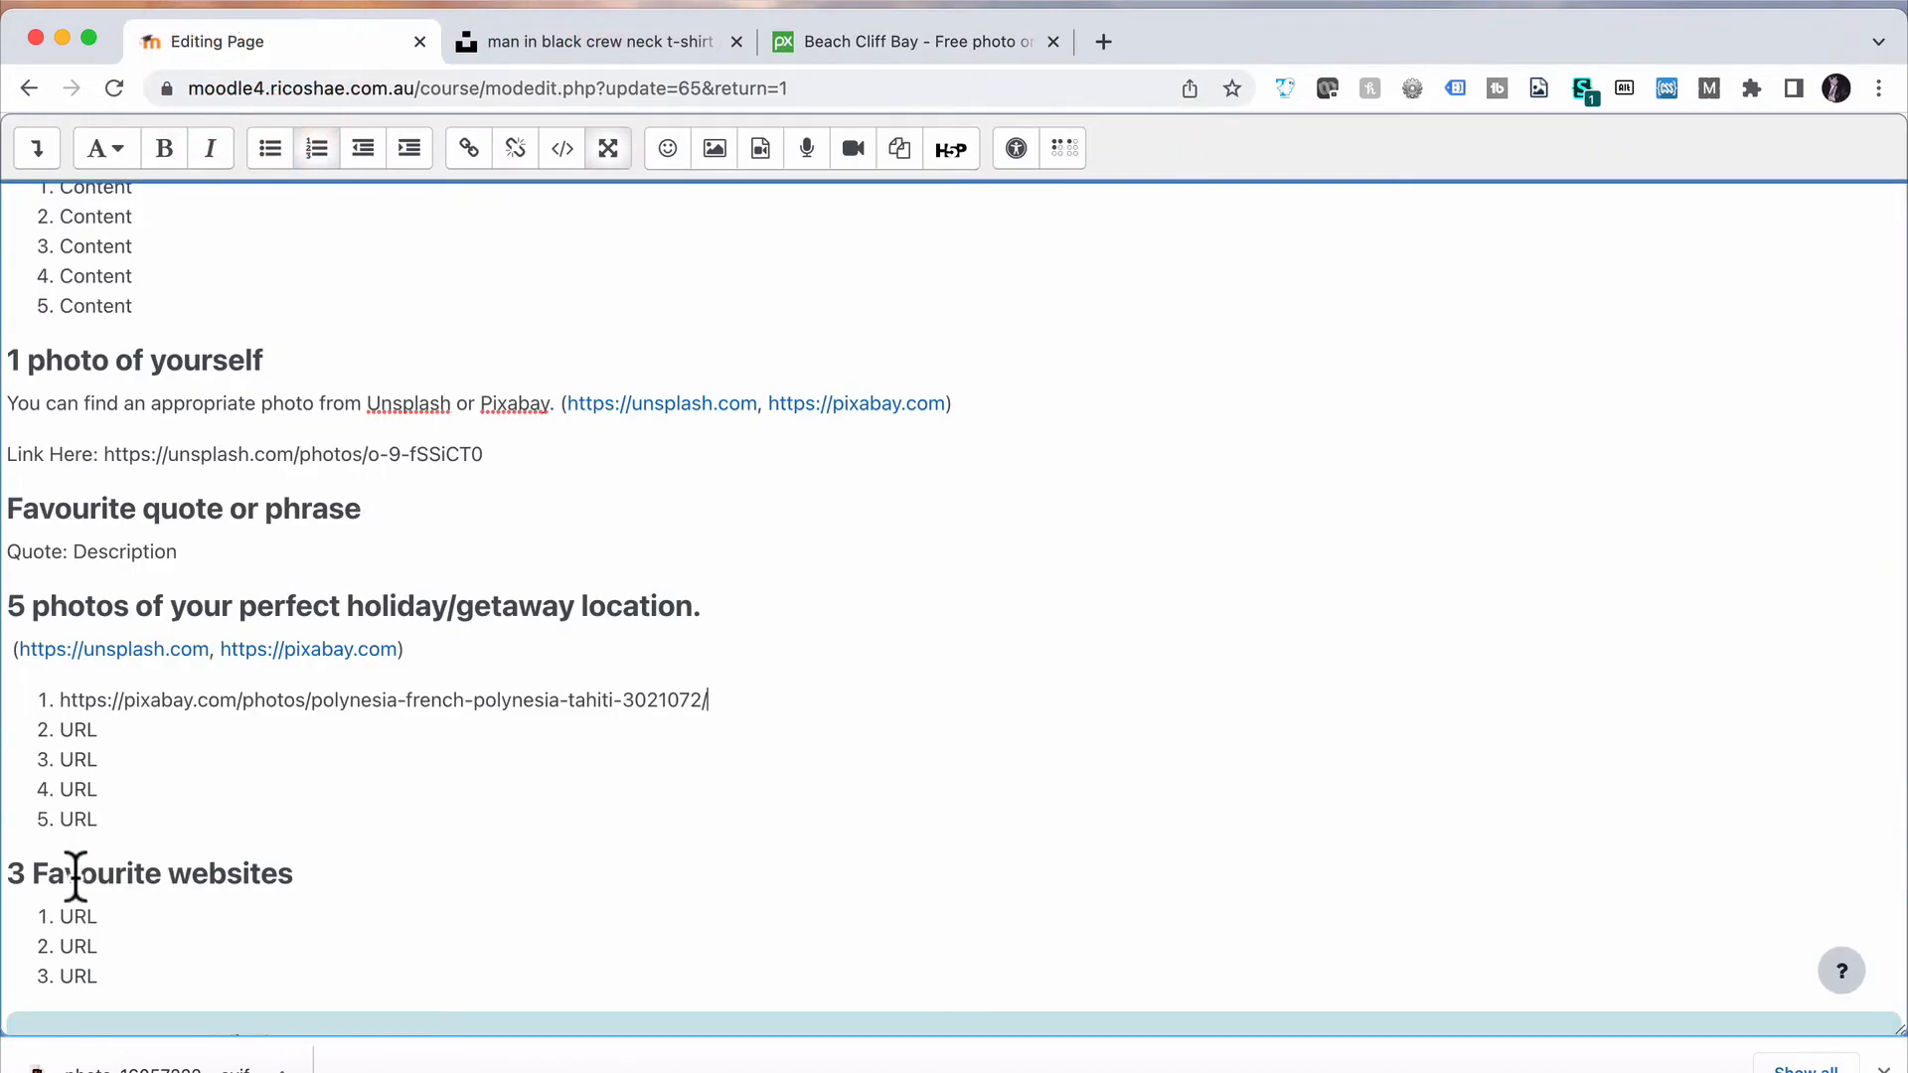
{"action": "double_click", "coordinate": [84, 735]}
{"action": "key", "text": "super+v"}
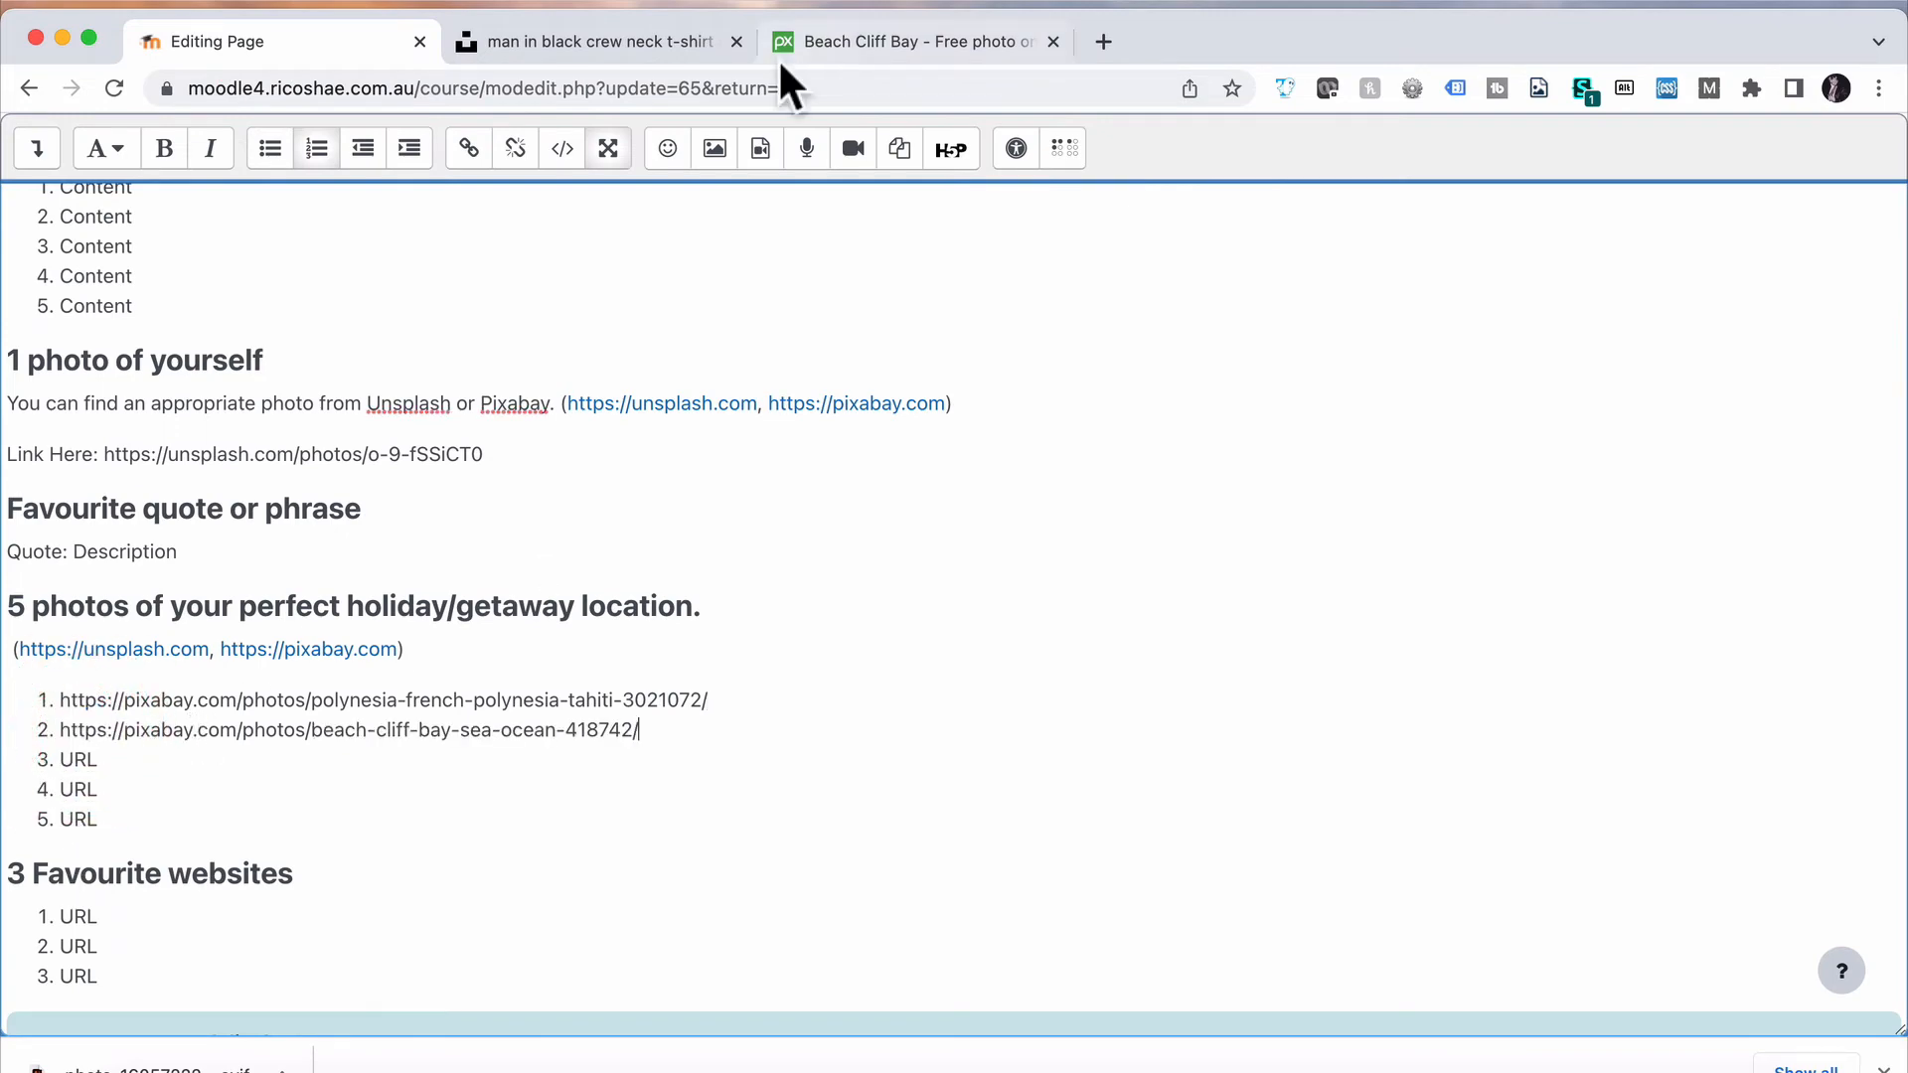
Search Pixabay for "concert" and open the photo of the crowd before a stage with yellow light beams
{"action": "left_click", "coordinate": [861, 40]}
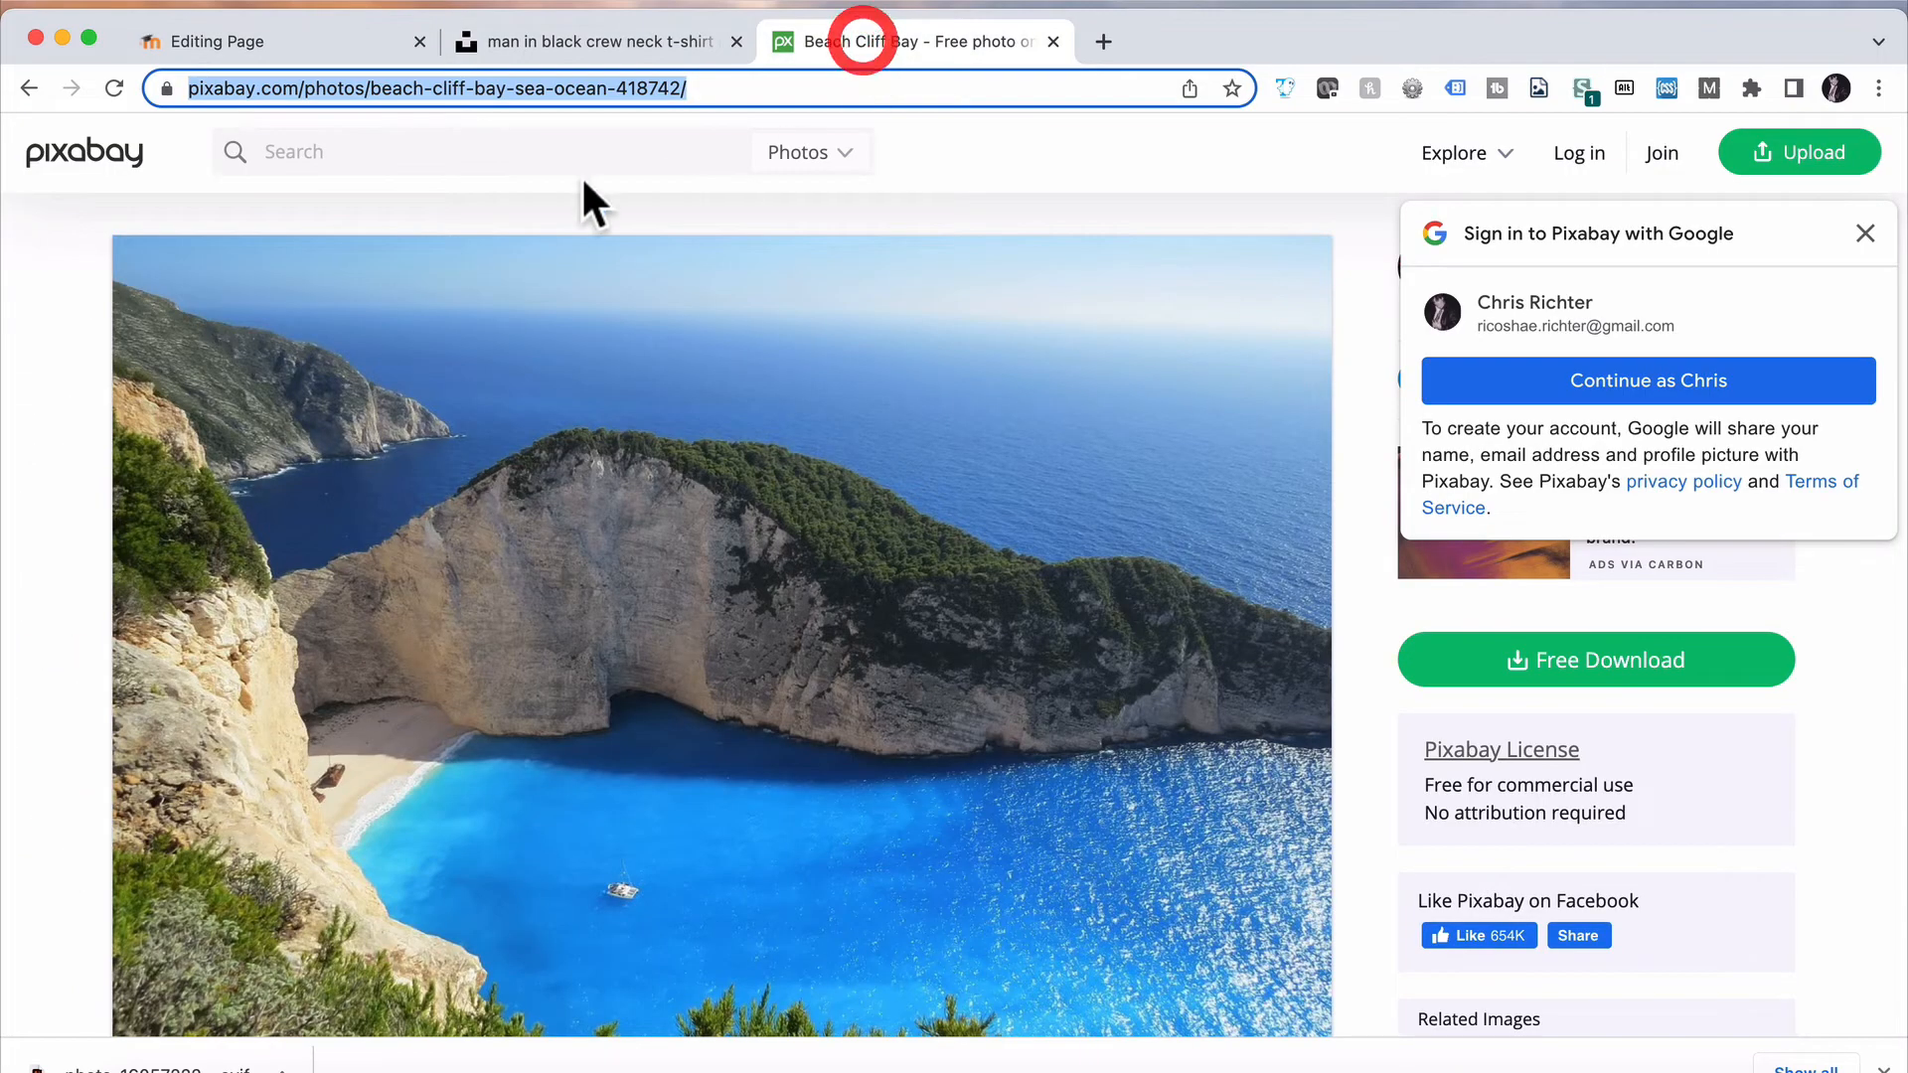
{"action": "left_click", "coordinate": [328, 153]}
{"action": "type", "text": "concert"}
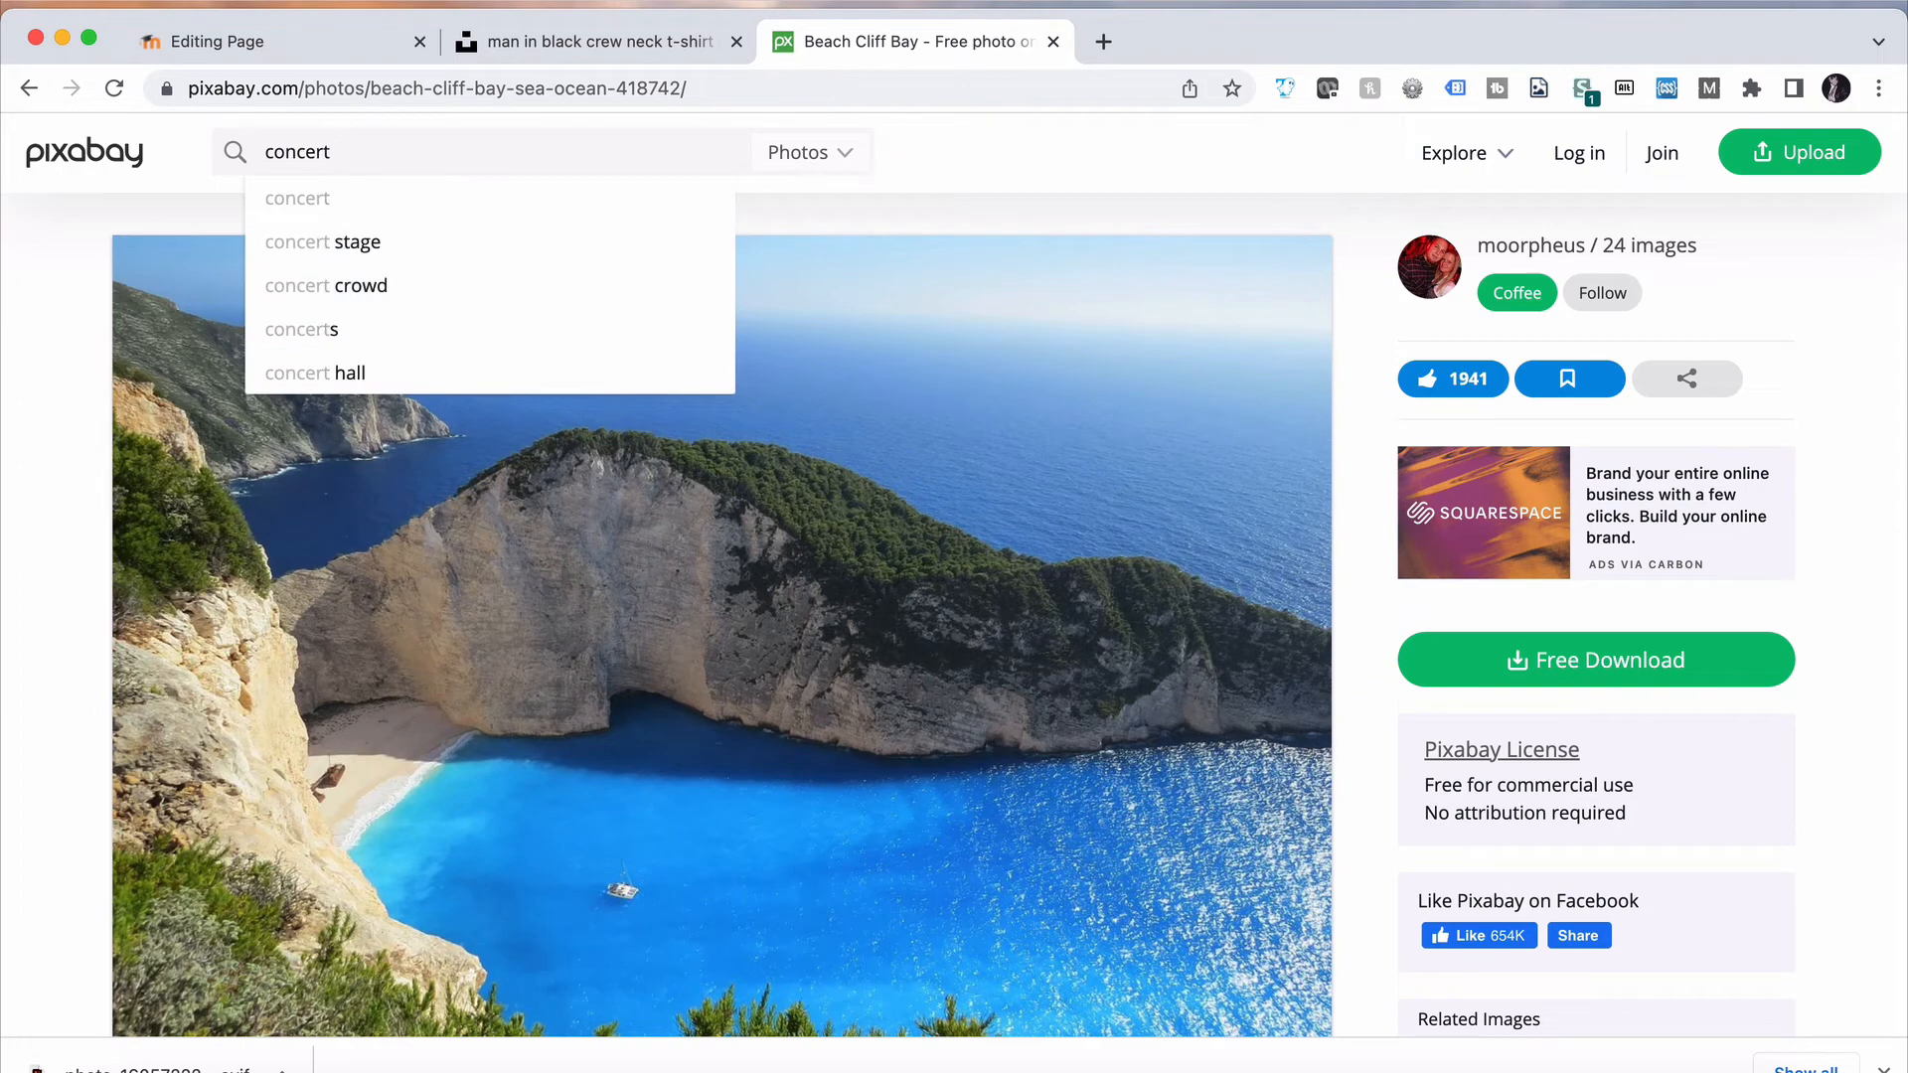
{"action": "key", "text": "Return"}
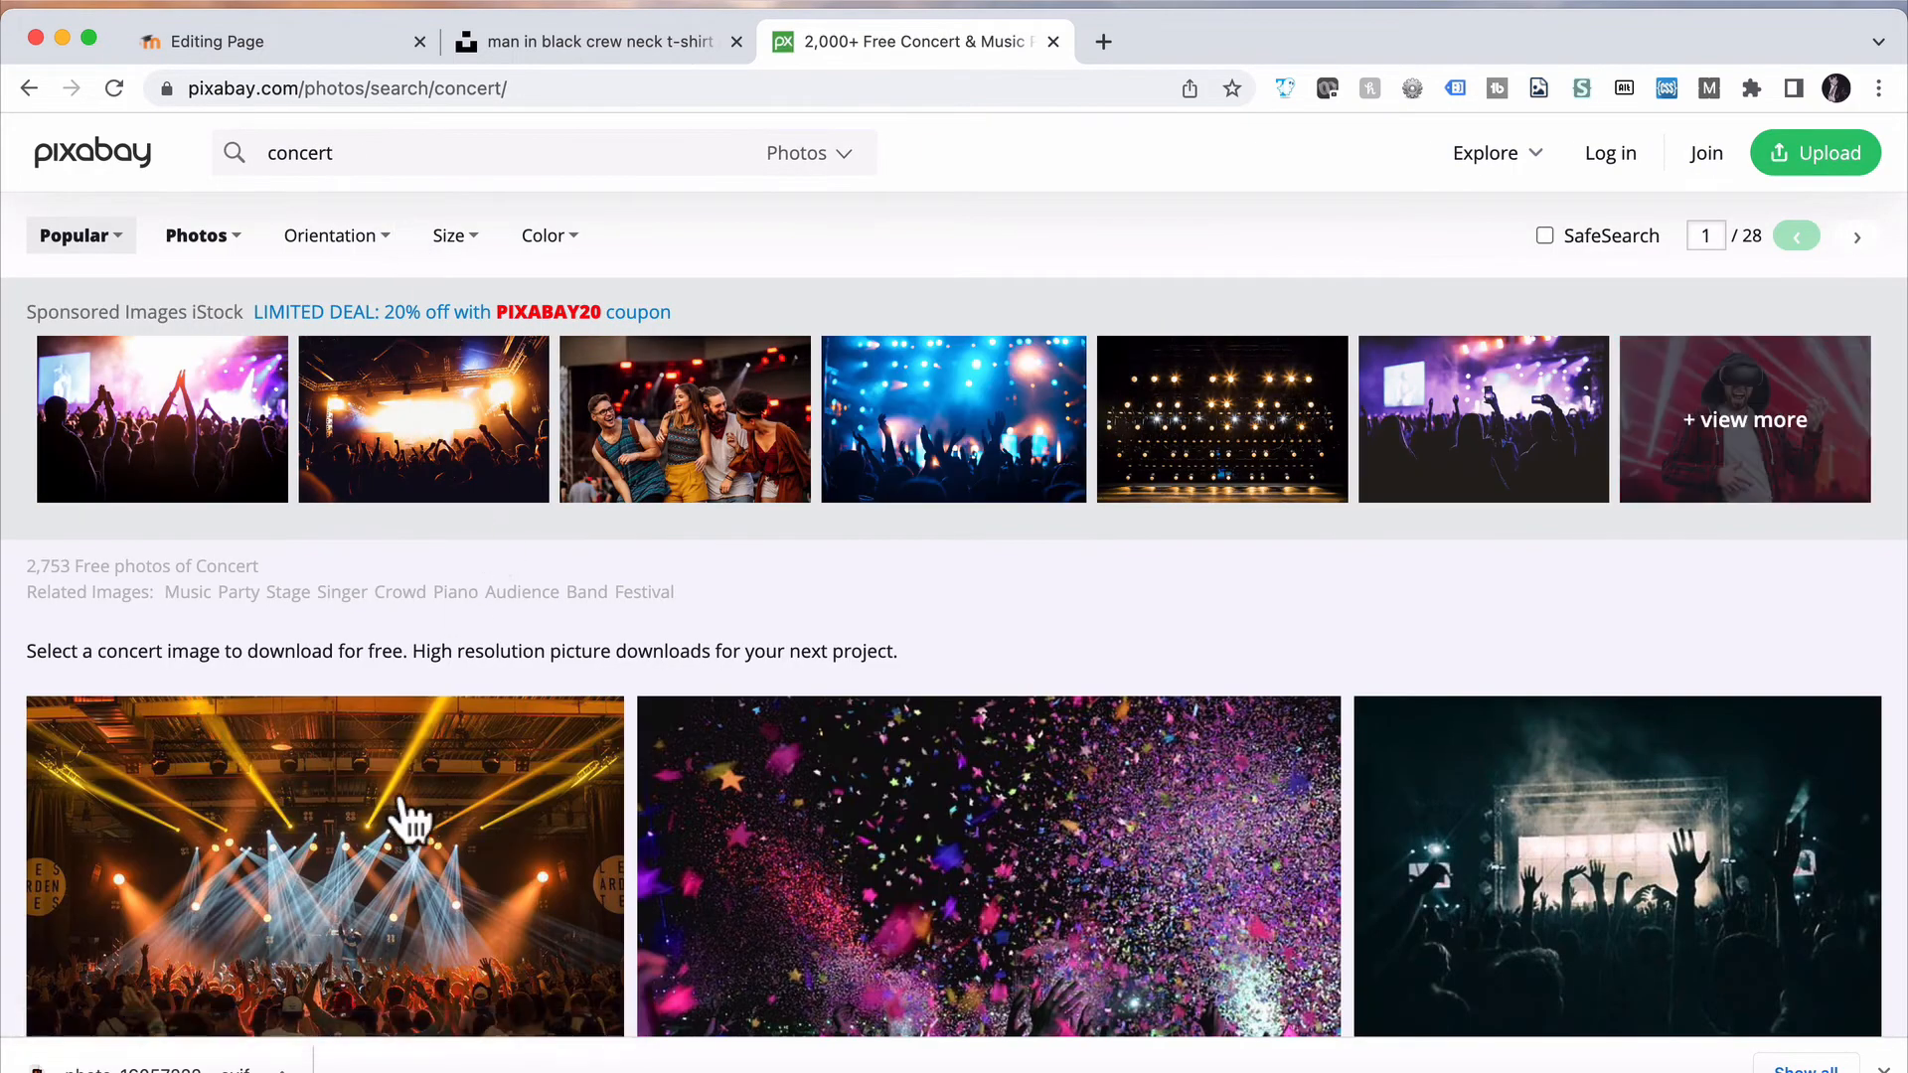
{"action": "scroll", "coordinate": [407, 804], "scroll_direction": "down", "scroll_amount": 3}
{"action": "left_click", "coordinate": [379, 523]}
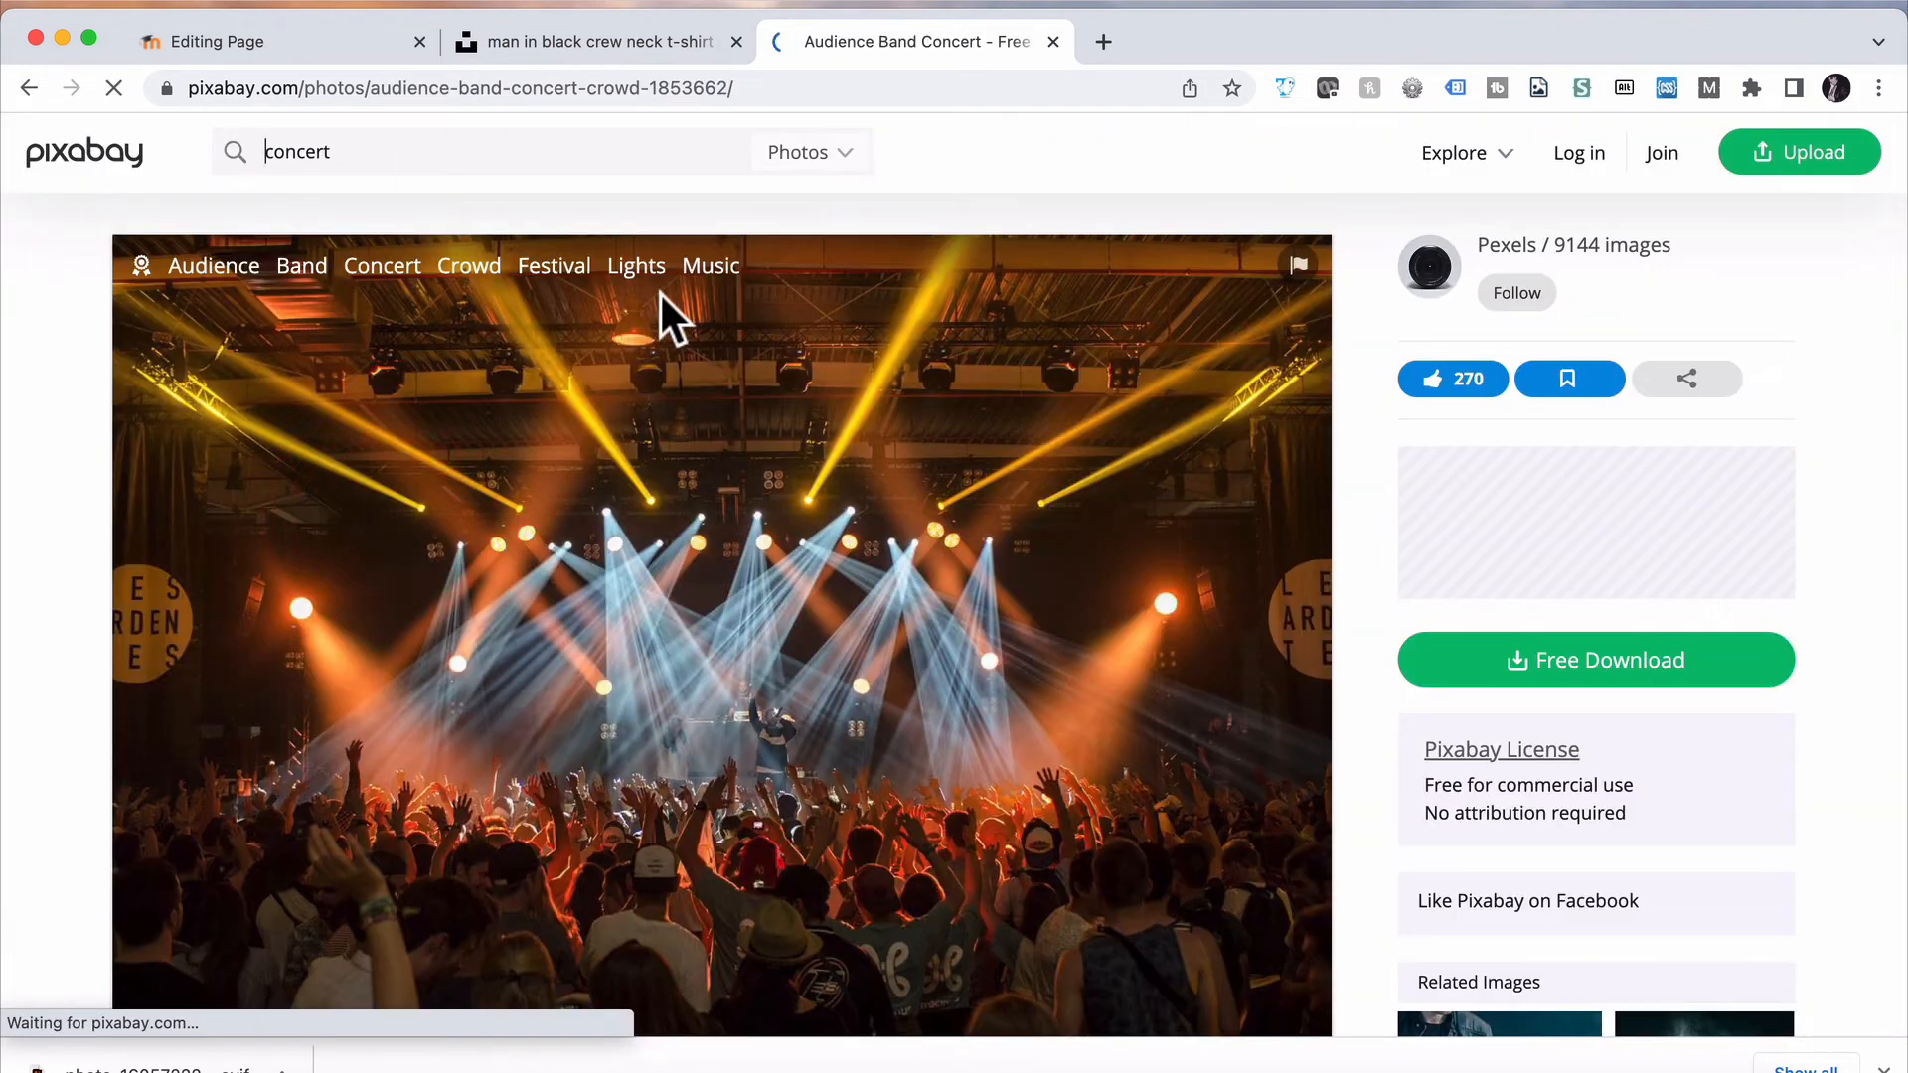
Copy the concert photo's web address and paste it over the third "URL" in the holiday/getaway photos list
{"action": "left_click", "coordinate": [771, 87]}
{"action": "key", "text": "super+c"}
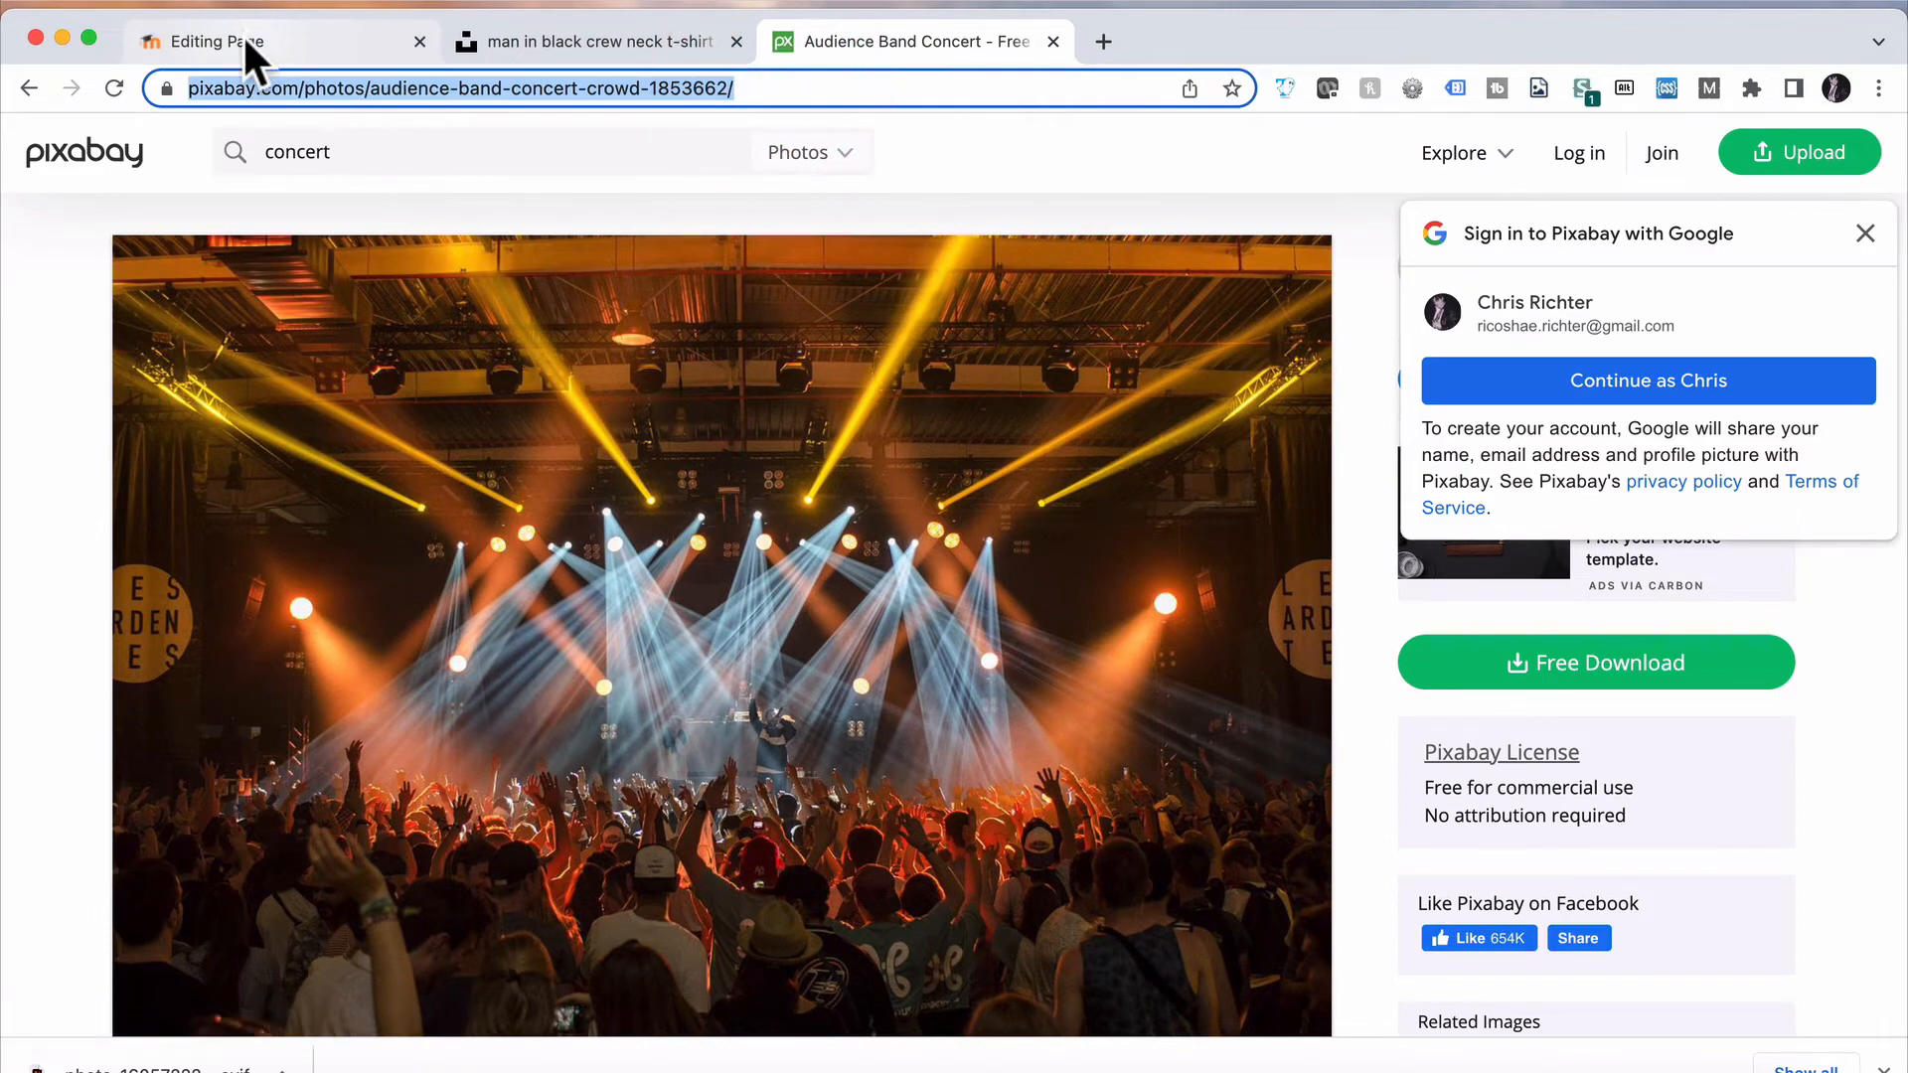
{"action": "left_click", "coordinate": [224, 40]}
{"action": "double_click", "coordinate": [76, 759]}
{"action": "key", "text": "super+v"}
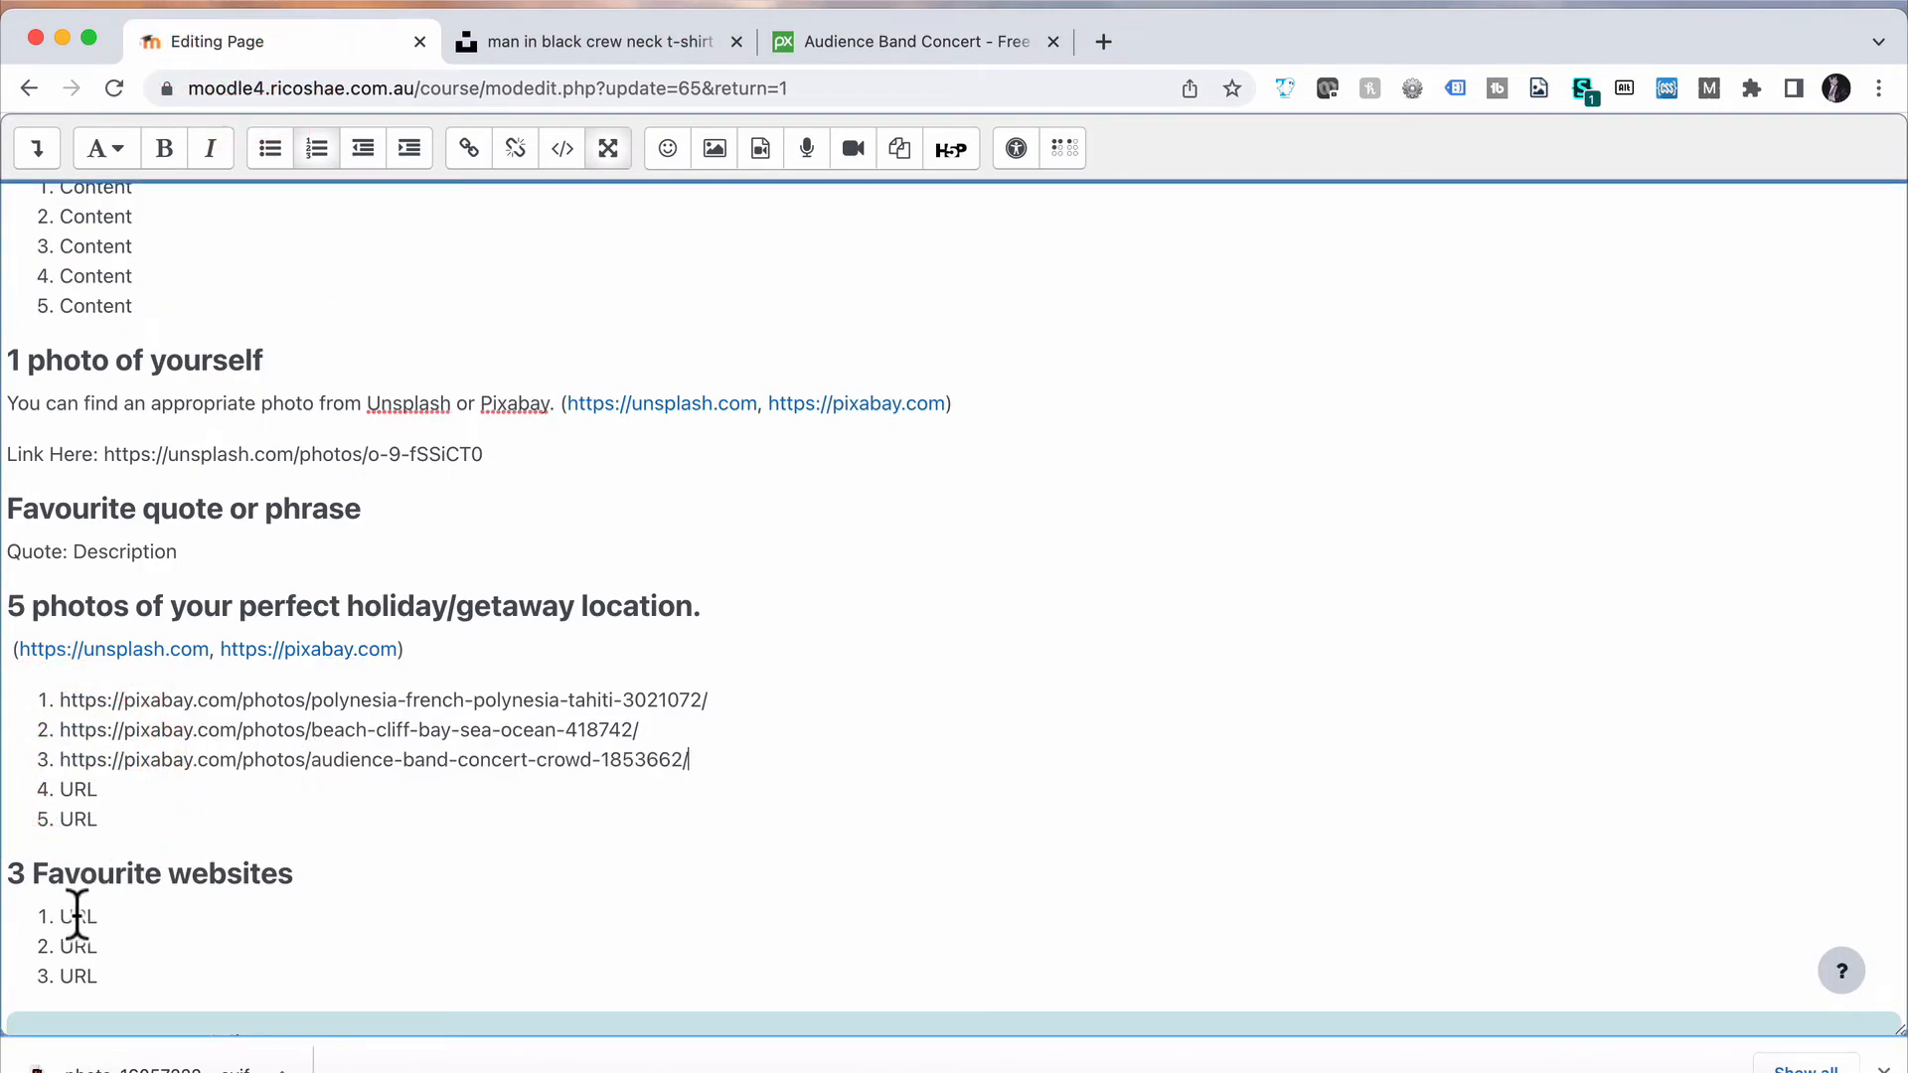
{"action": "left_click", "coordinate": [1111, 40]}
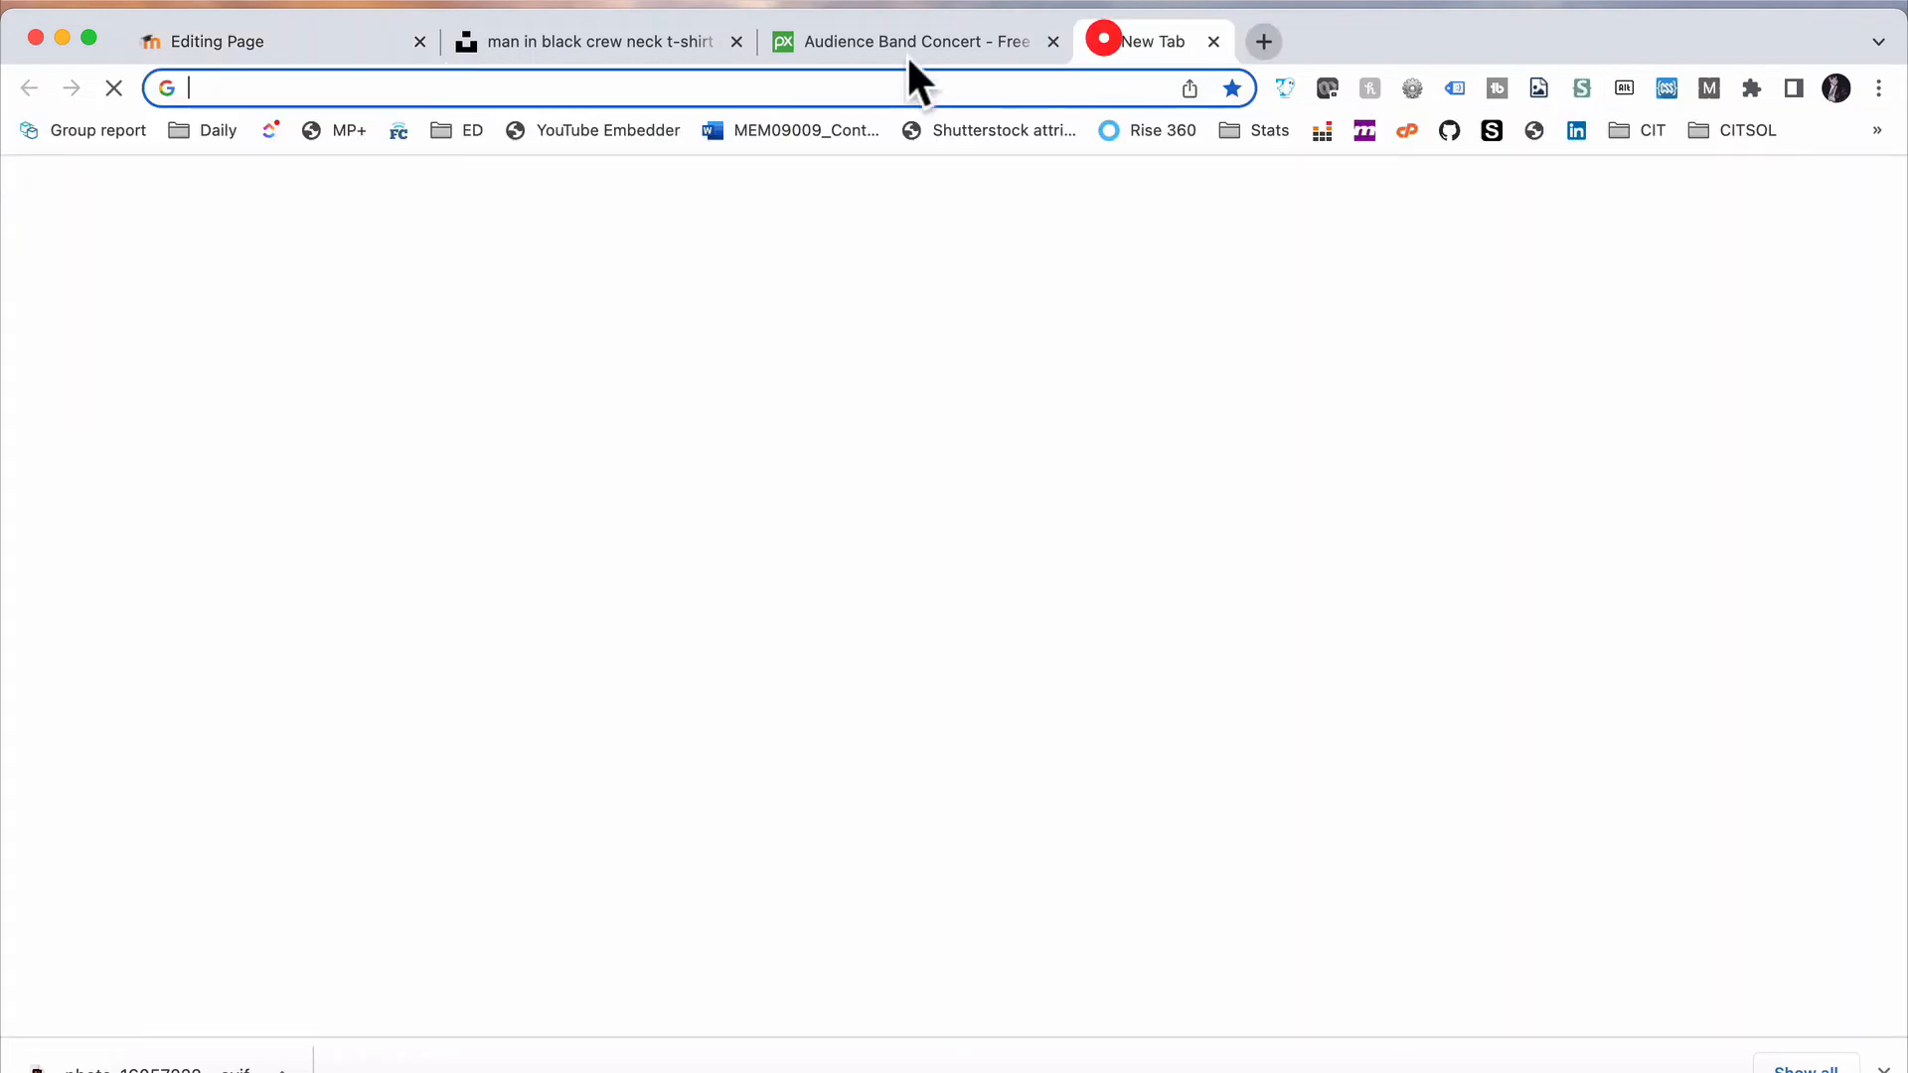
{"action": "left_click", "coordinate": [713, 91]}
{"action": "type", "text": "ricoshae.com.au"}
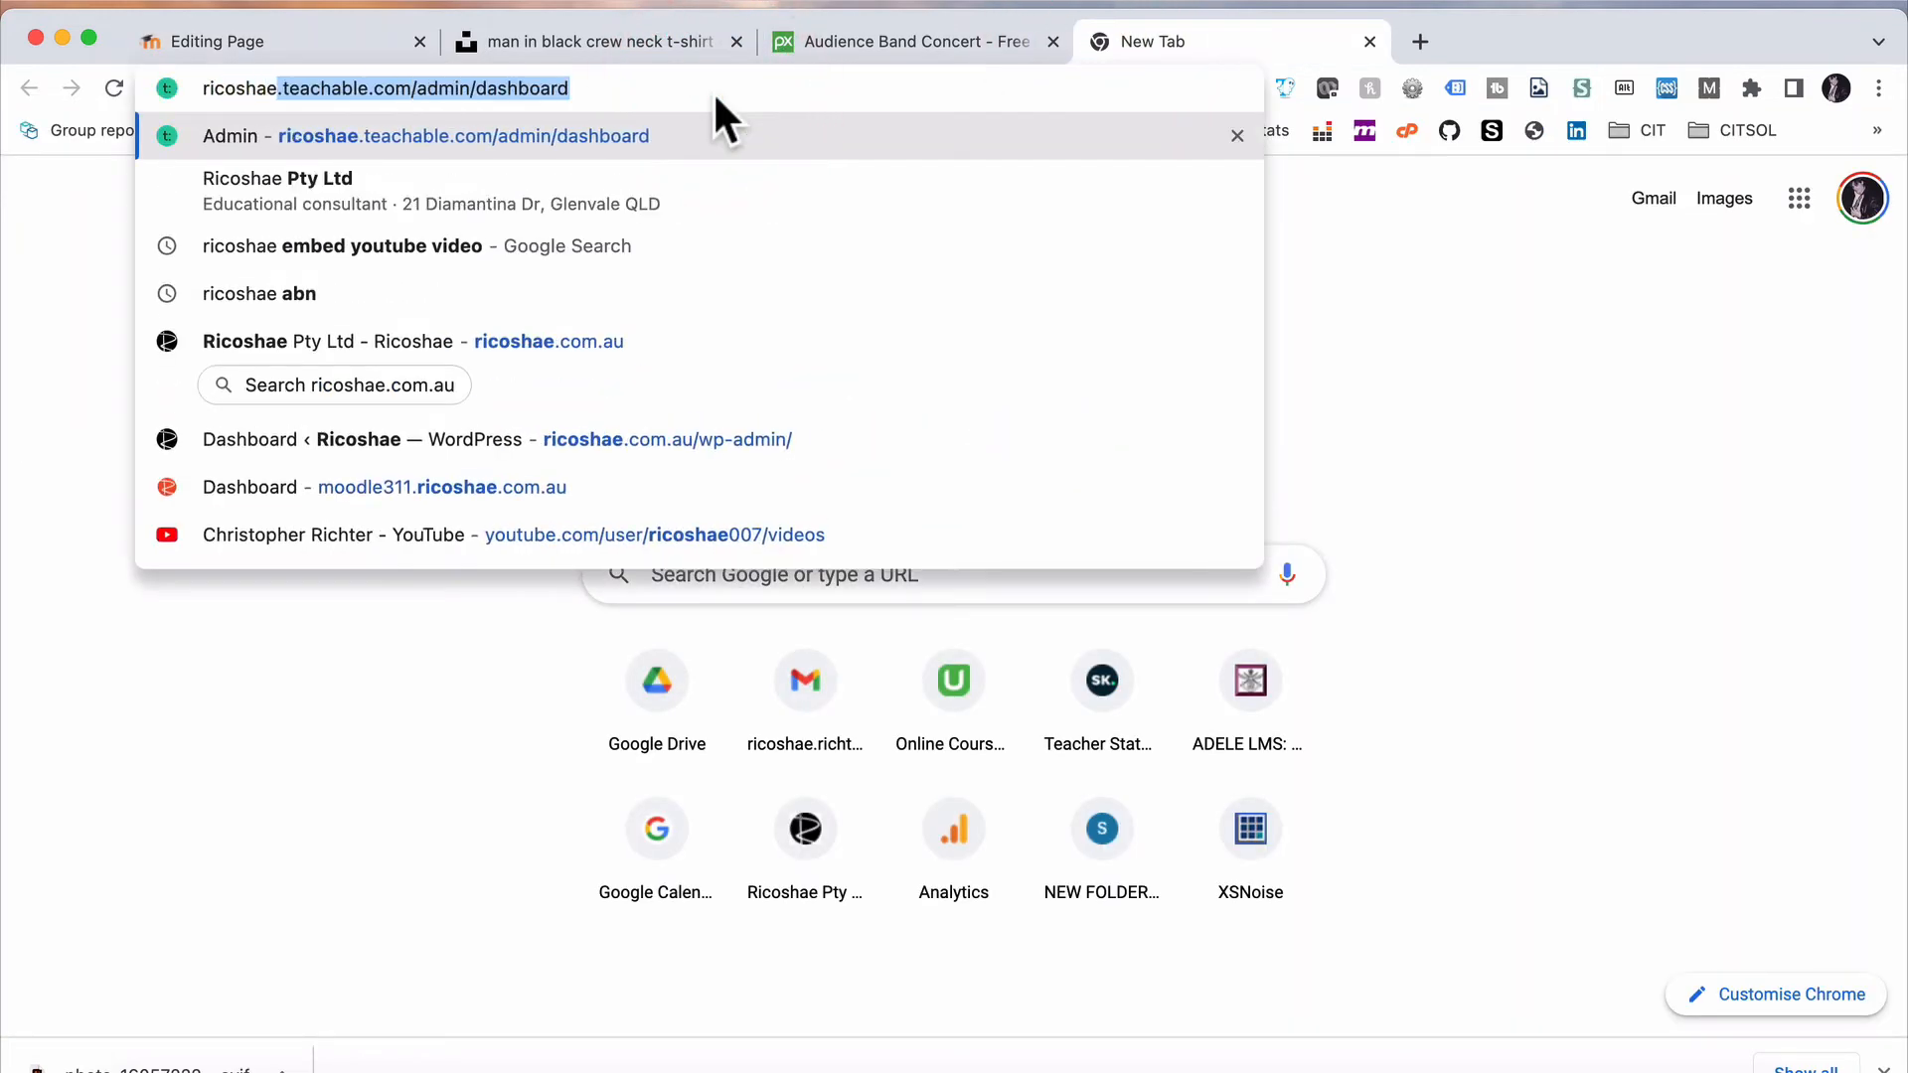
{"action": "key", "text": "Return"}
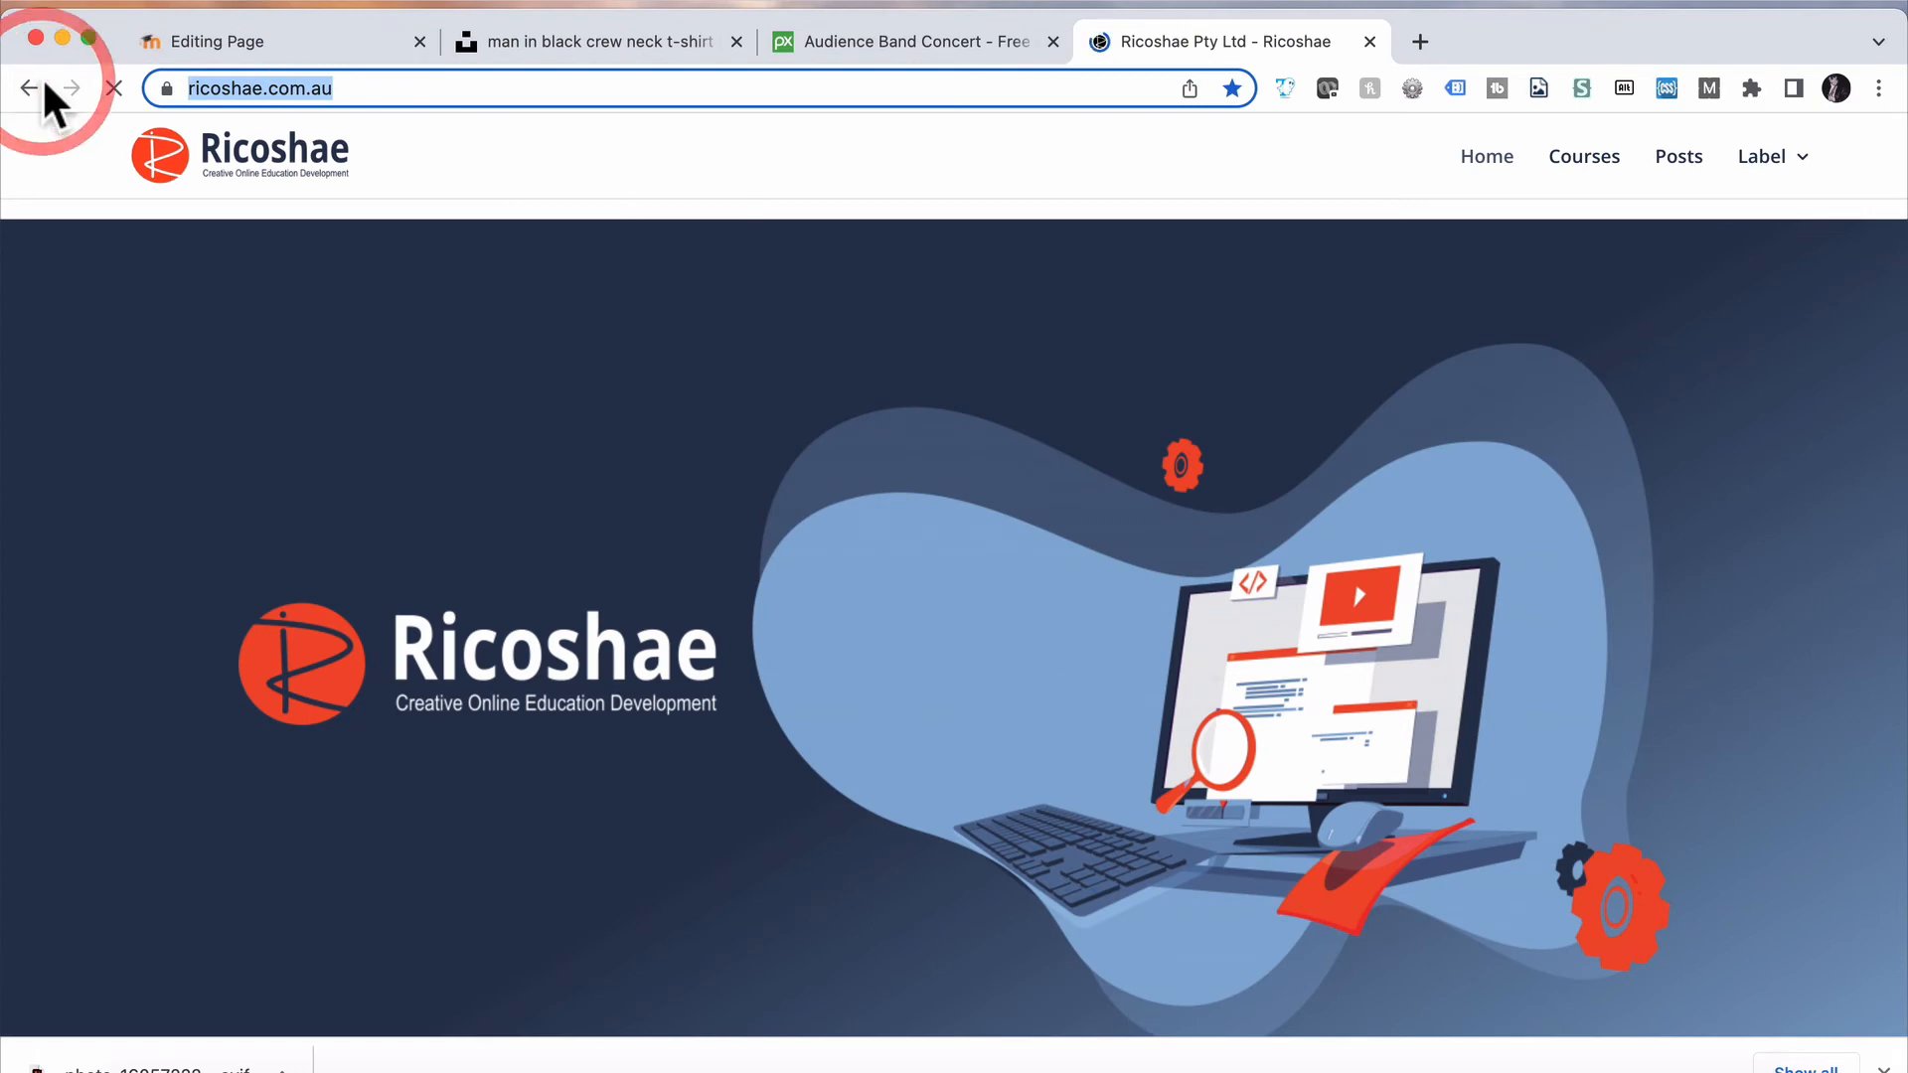
{"action": "left_click", "coordinate": [226, 41]}
{"action": "double_click", "coordinate": [81, 914]}
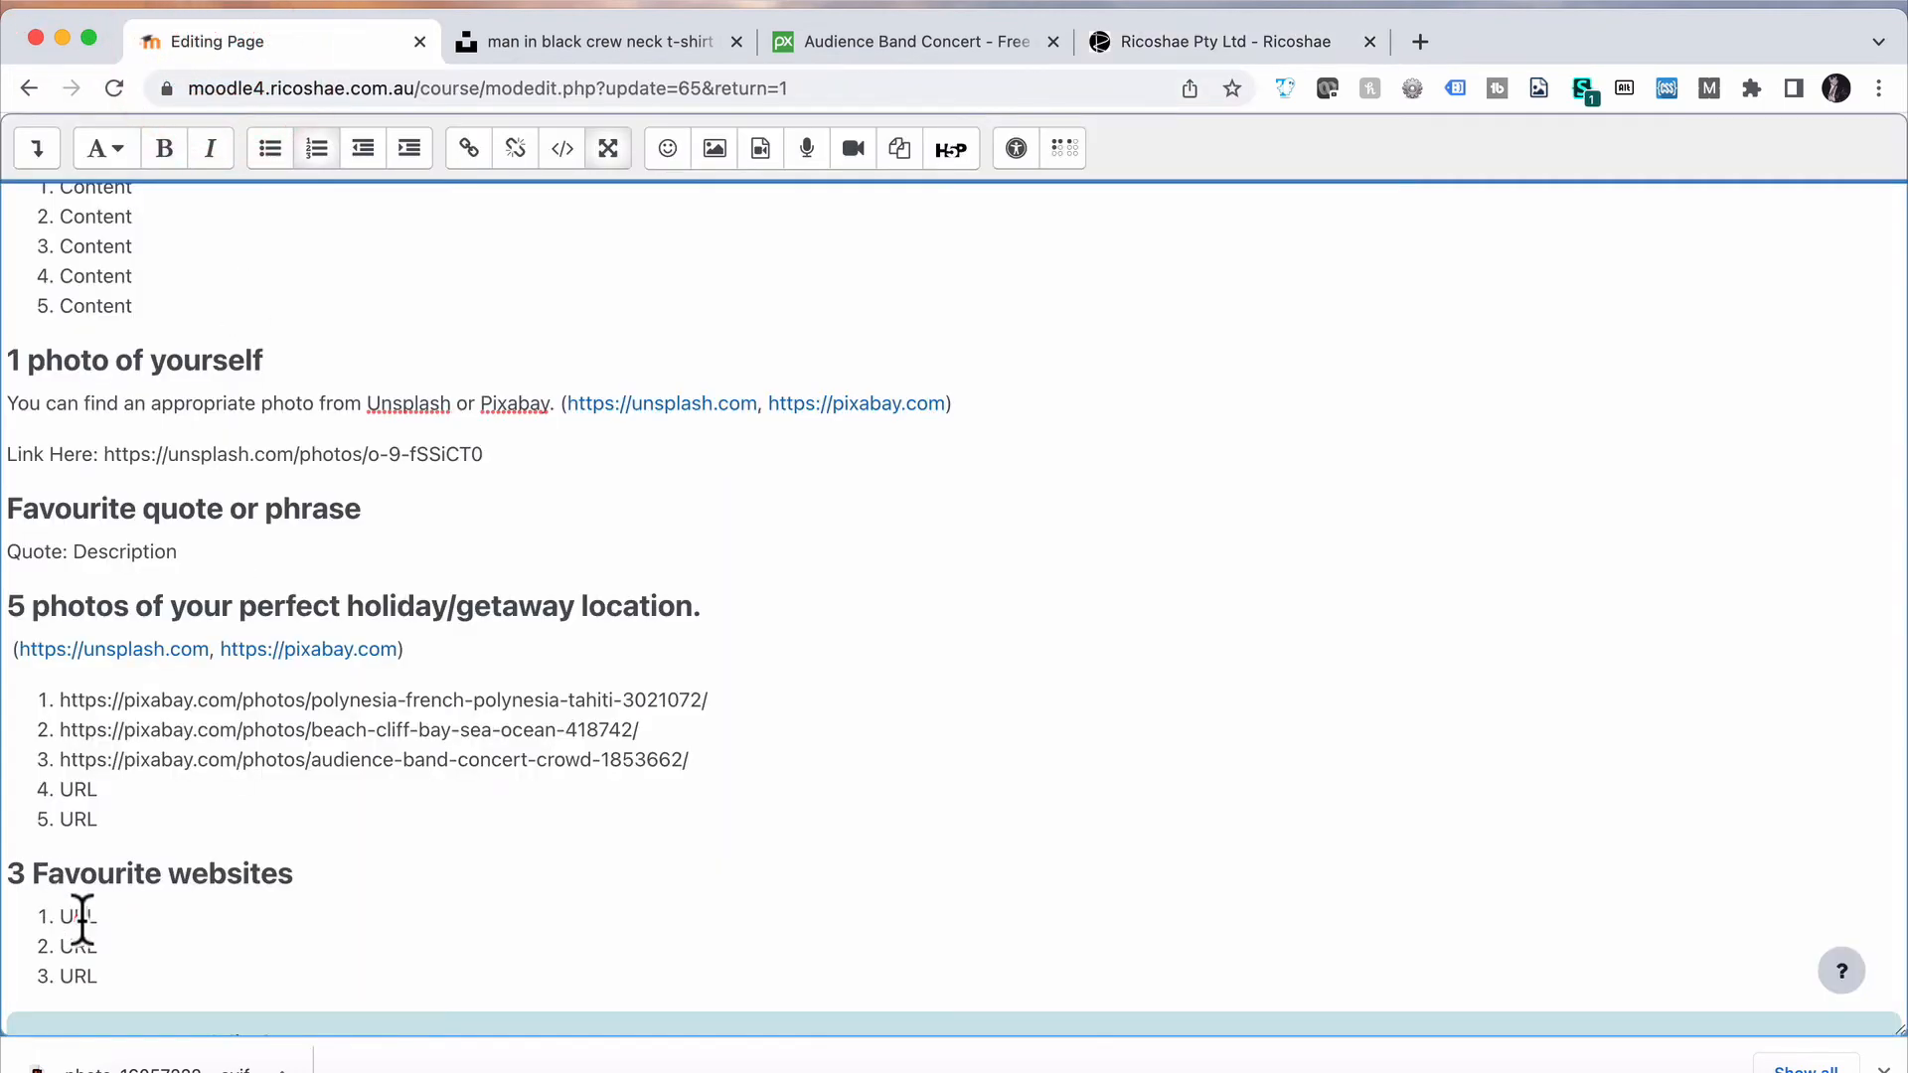
{"action": "type", "text": "https://ricoshae.com.au/"}
Leave the editor's full-screen mode and expand the page's Activity completion settings
{"action": "scroll", "coordinate": [310, 796], "scroll_direction": "down", "scroll_amount": 1}
{"action": "scroll", "coordinate": [313, 803], "scroll_direction": "up", "scroll_amount": 5}
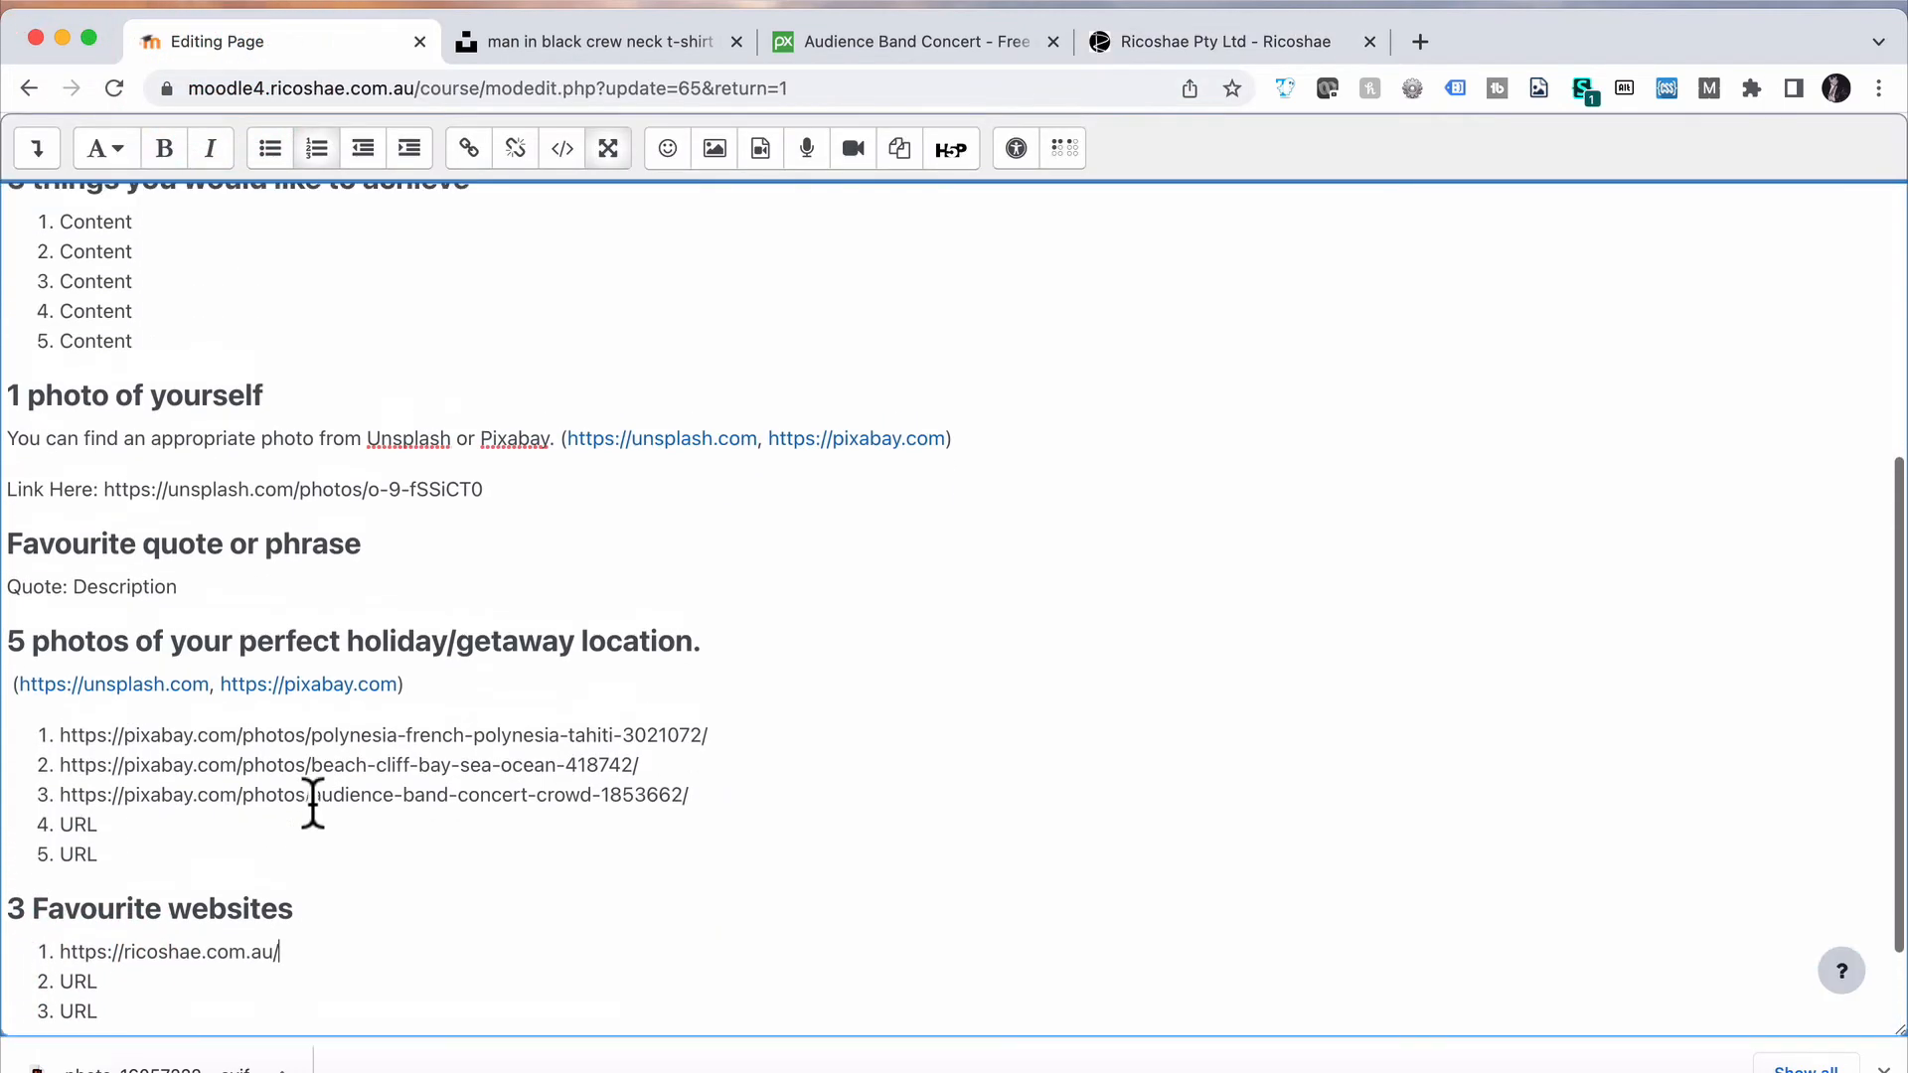
{"action": "scroll", "coordinate": [313, 803], "scroll_direction": "down", "scroll_amount": 5}
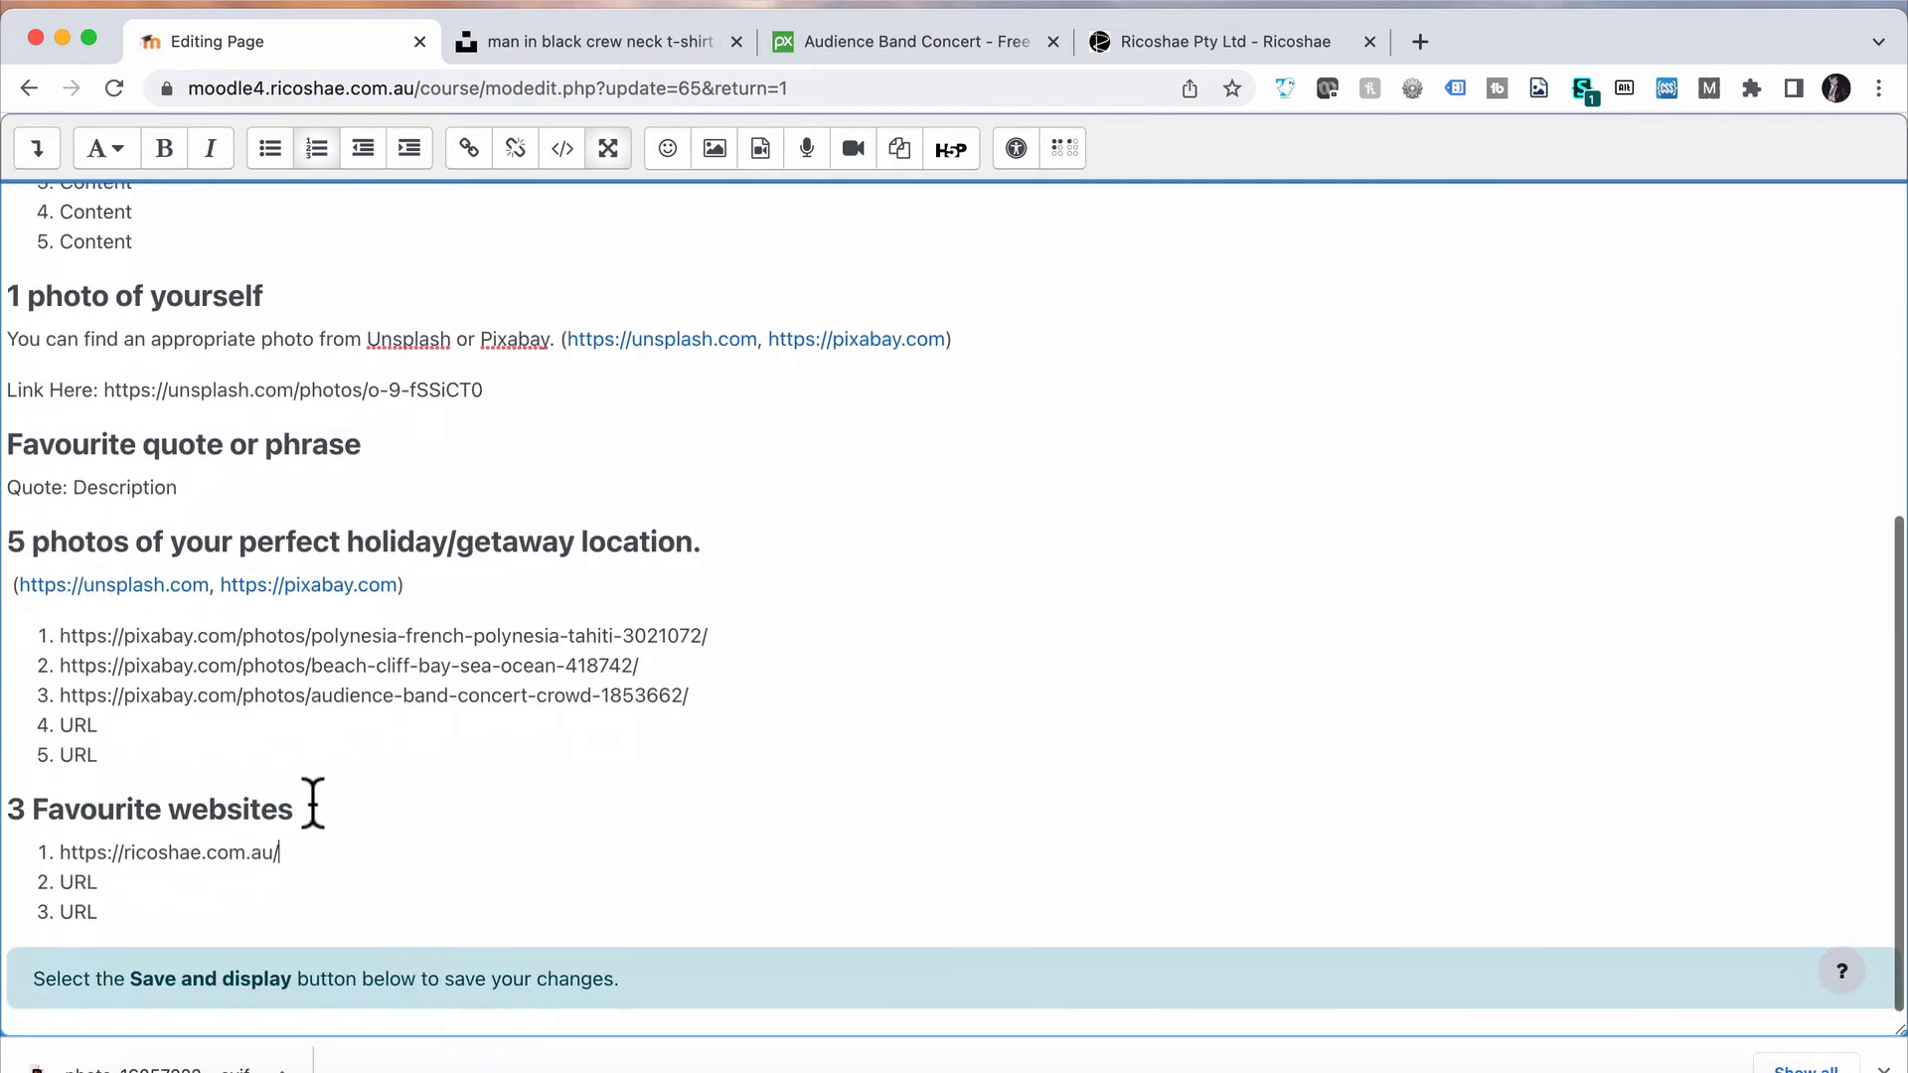
{"action": "scroll", "coordinate": [313, 803], "scroll_direction": "up", "scroll_amount": 2}
{"action": "scroll", "coordinate": [313, 803], "scroll_direction": "up", "scroll_amount": 4}
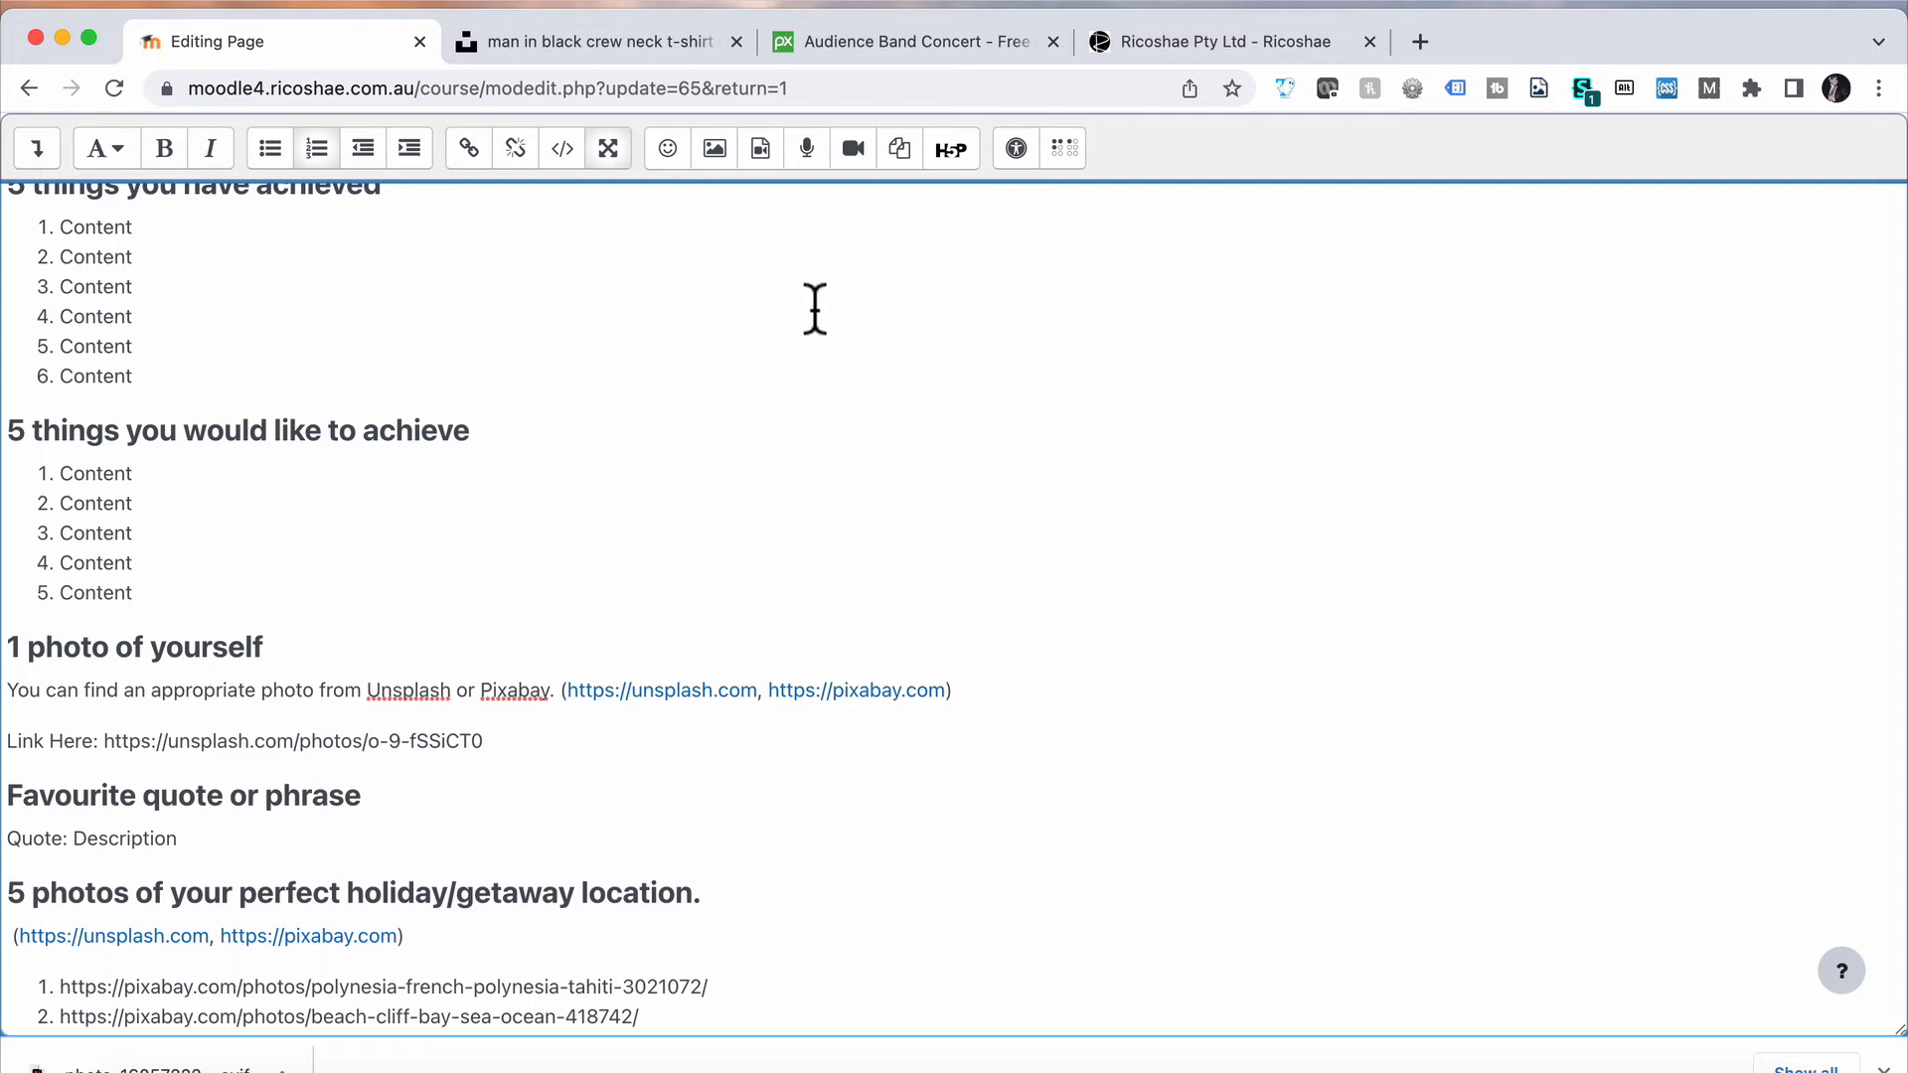
{"action": "left_click", "coordinate": [610, 154]}
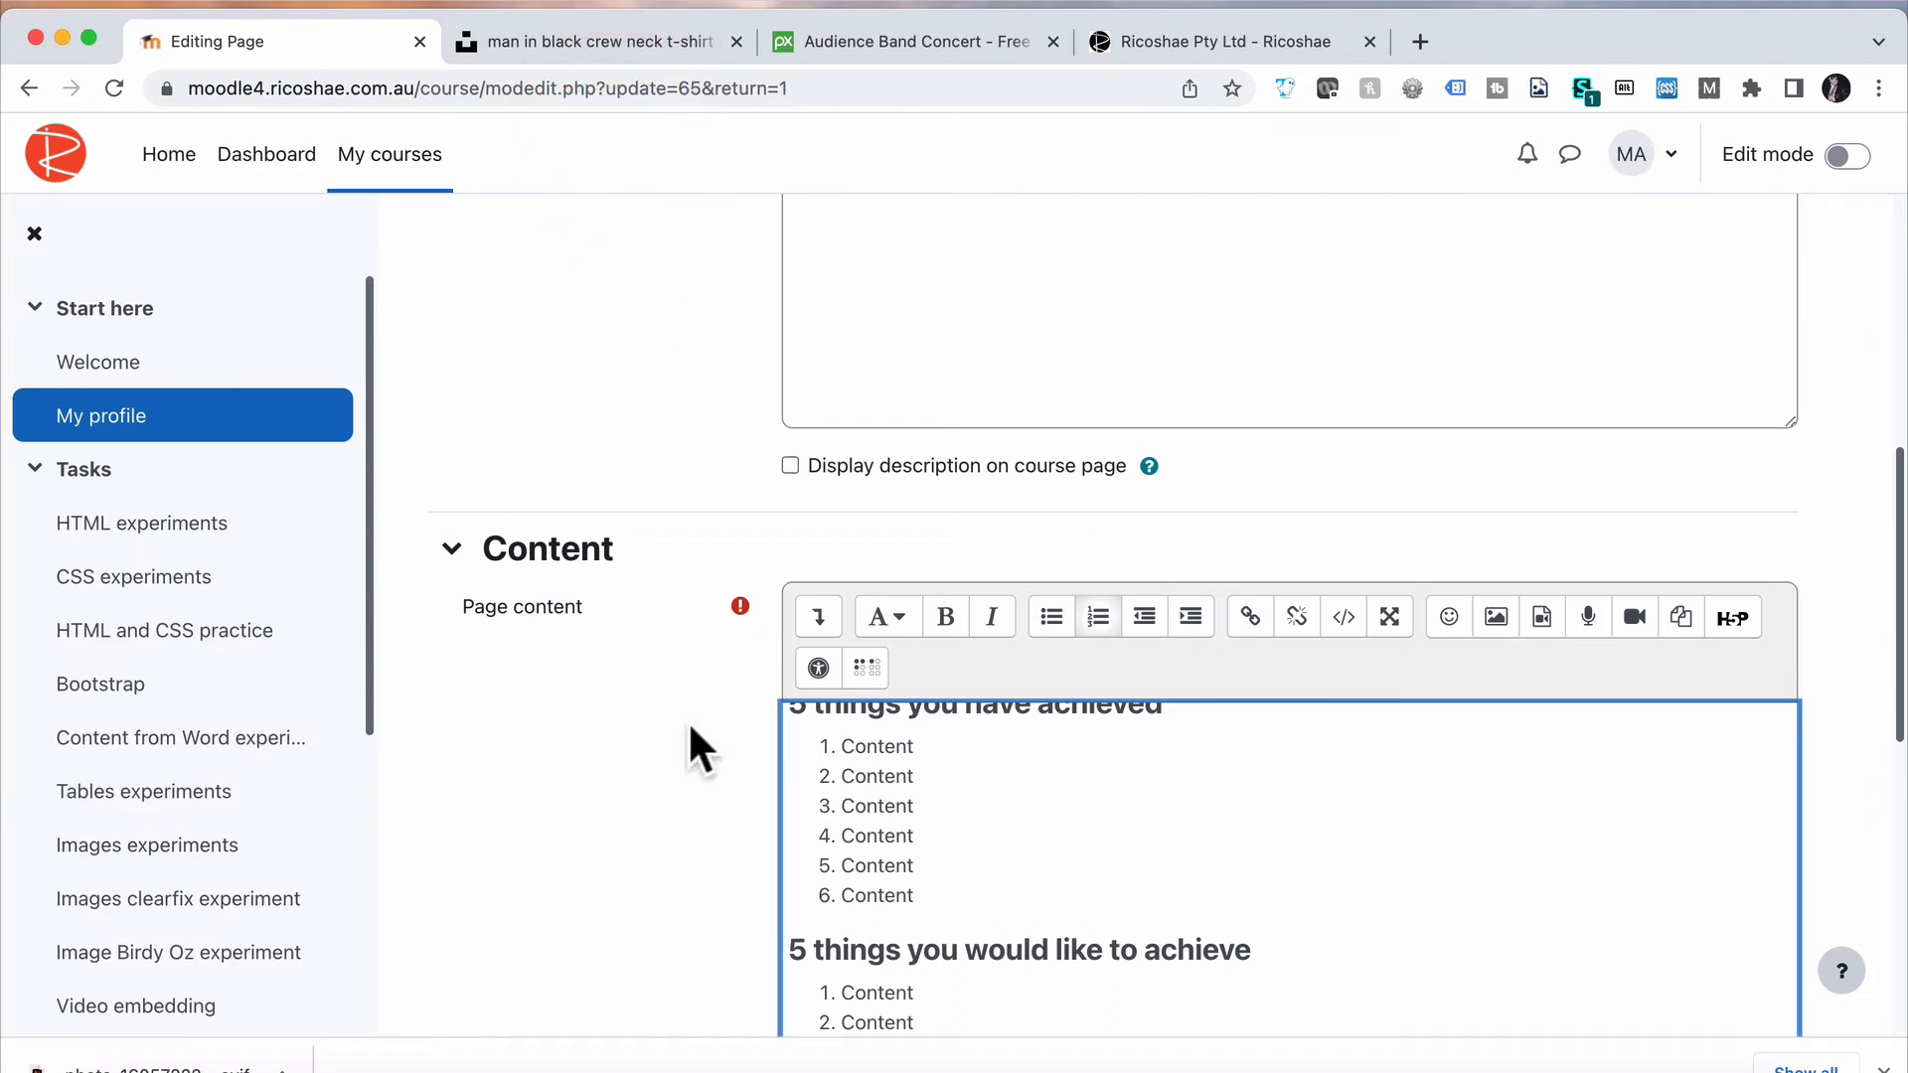
{"action": "scroll", "coordinate": [688, 746], "scroll_direction": "down", "scroll_amount": 3}
{"action": "scroll", "coordinate": [954, 660], "scroll_direction": "down", "scroll_amount": 10}
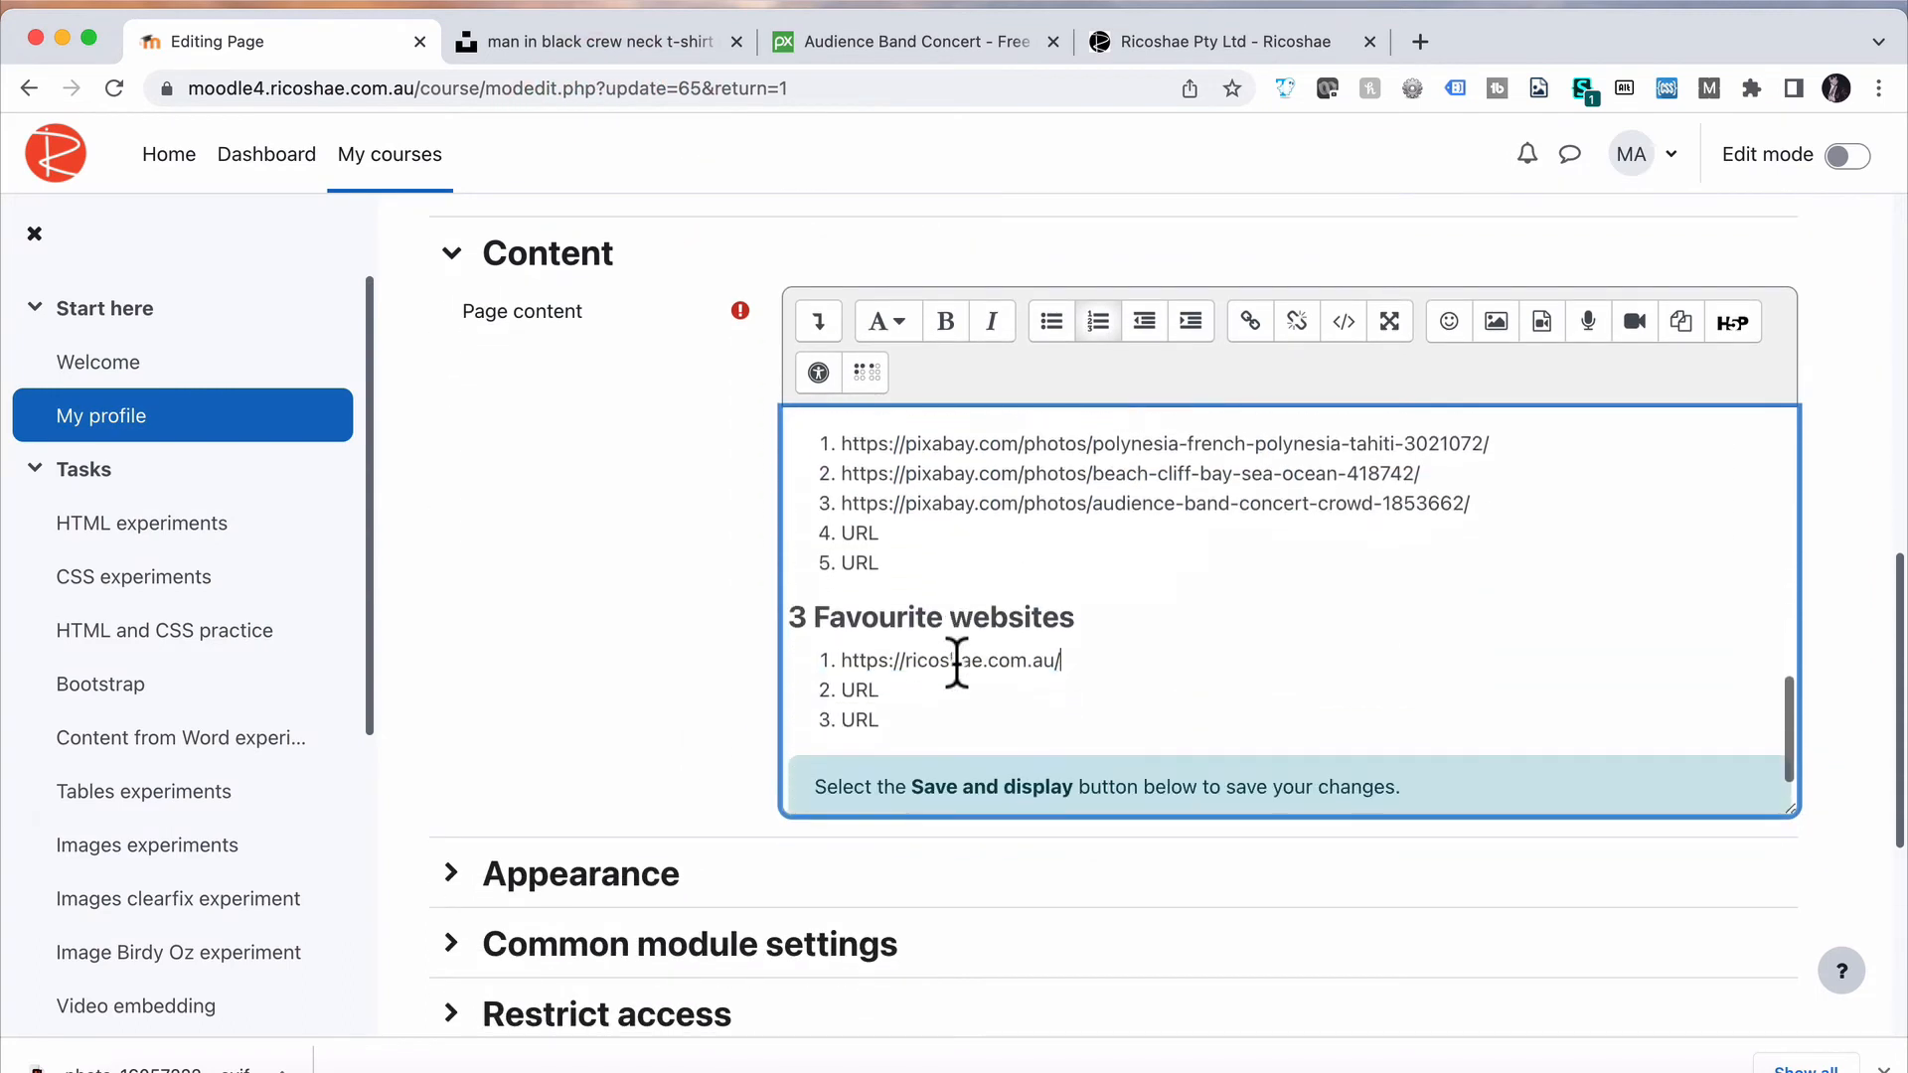
{"action": "scroll", "coordinate": [660, 680], "scroll_direction": "down", "scroll_amount": 5}
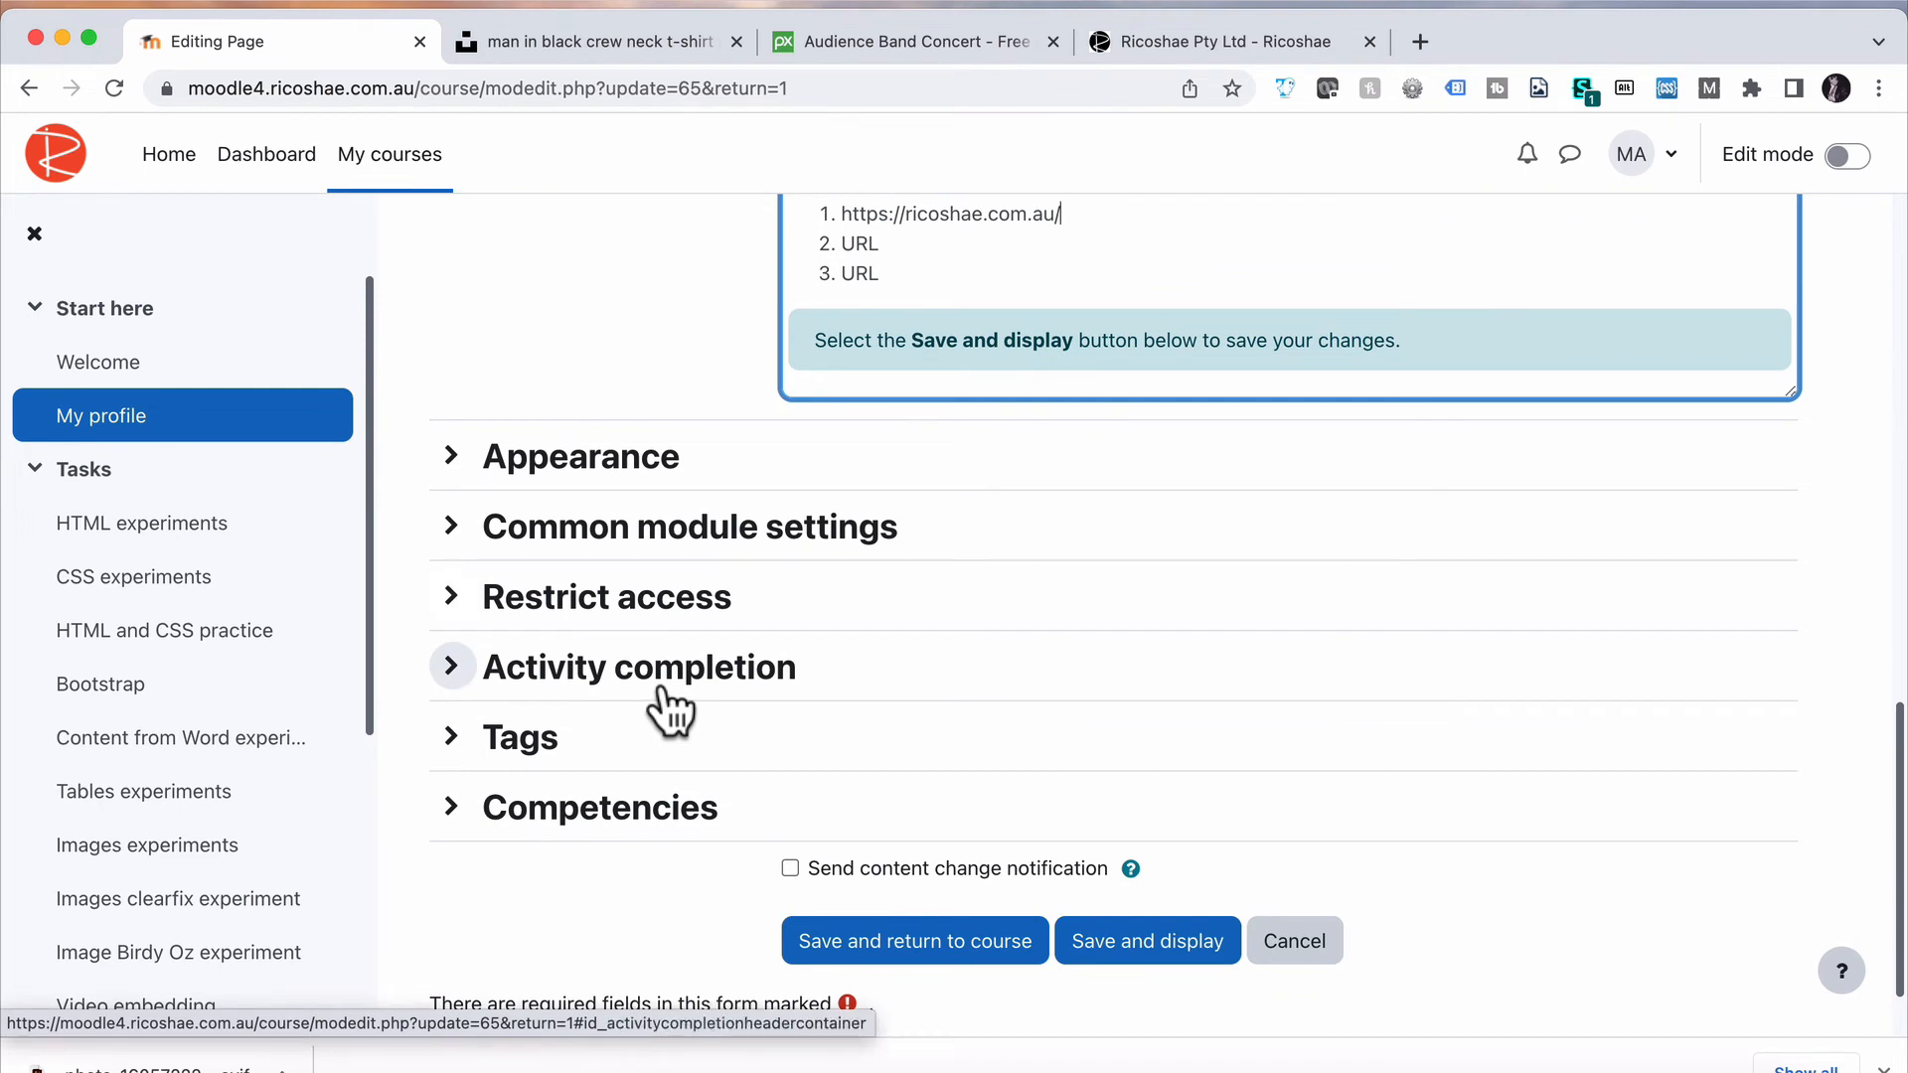
{"action": "left_click", "coordinate": [675, 666]}
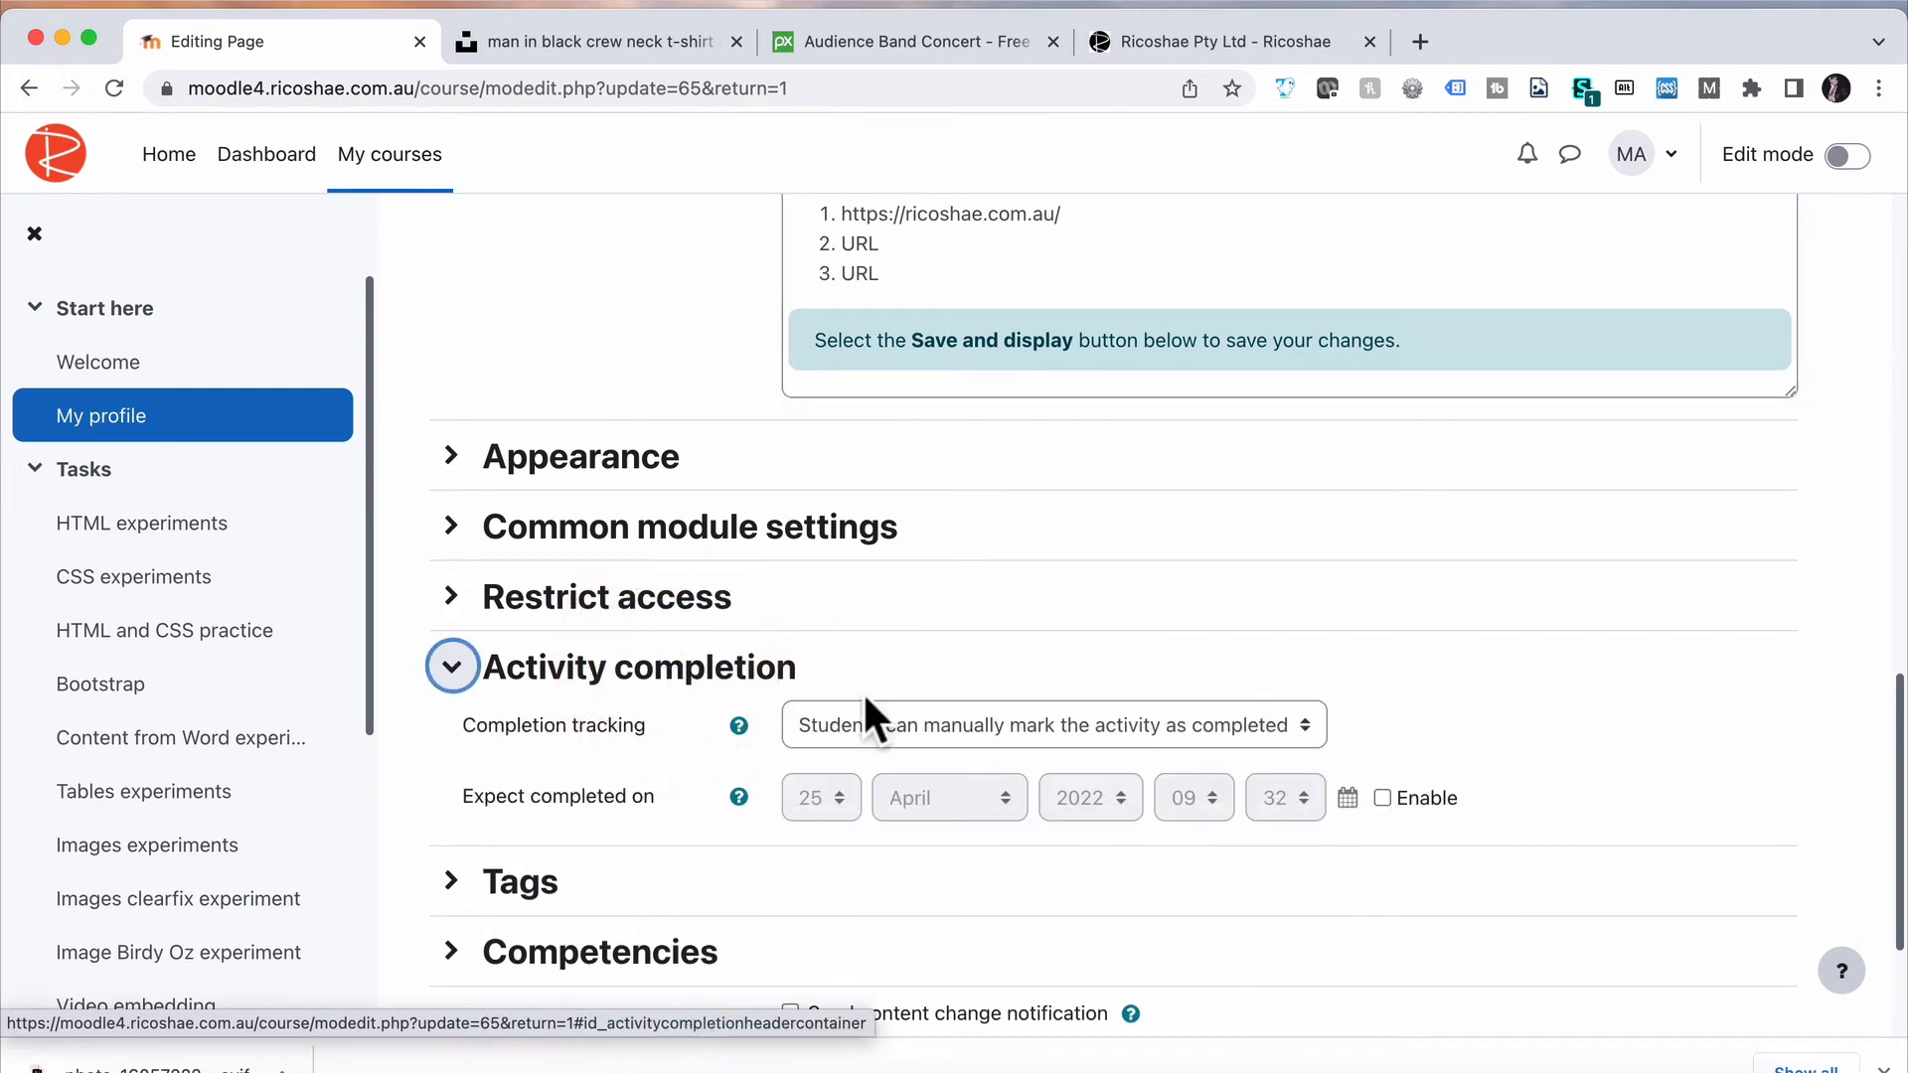
Try condition-based completion tracking with required student viewing, and return tracking to "Students can manually mark the activity as completed"
{"action": "left_click", "coordinate": [894, 724]}
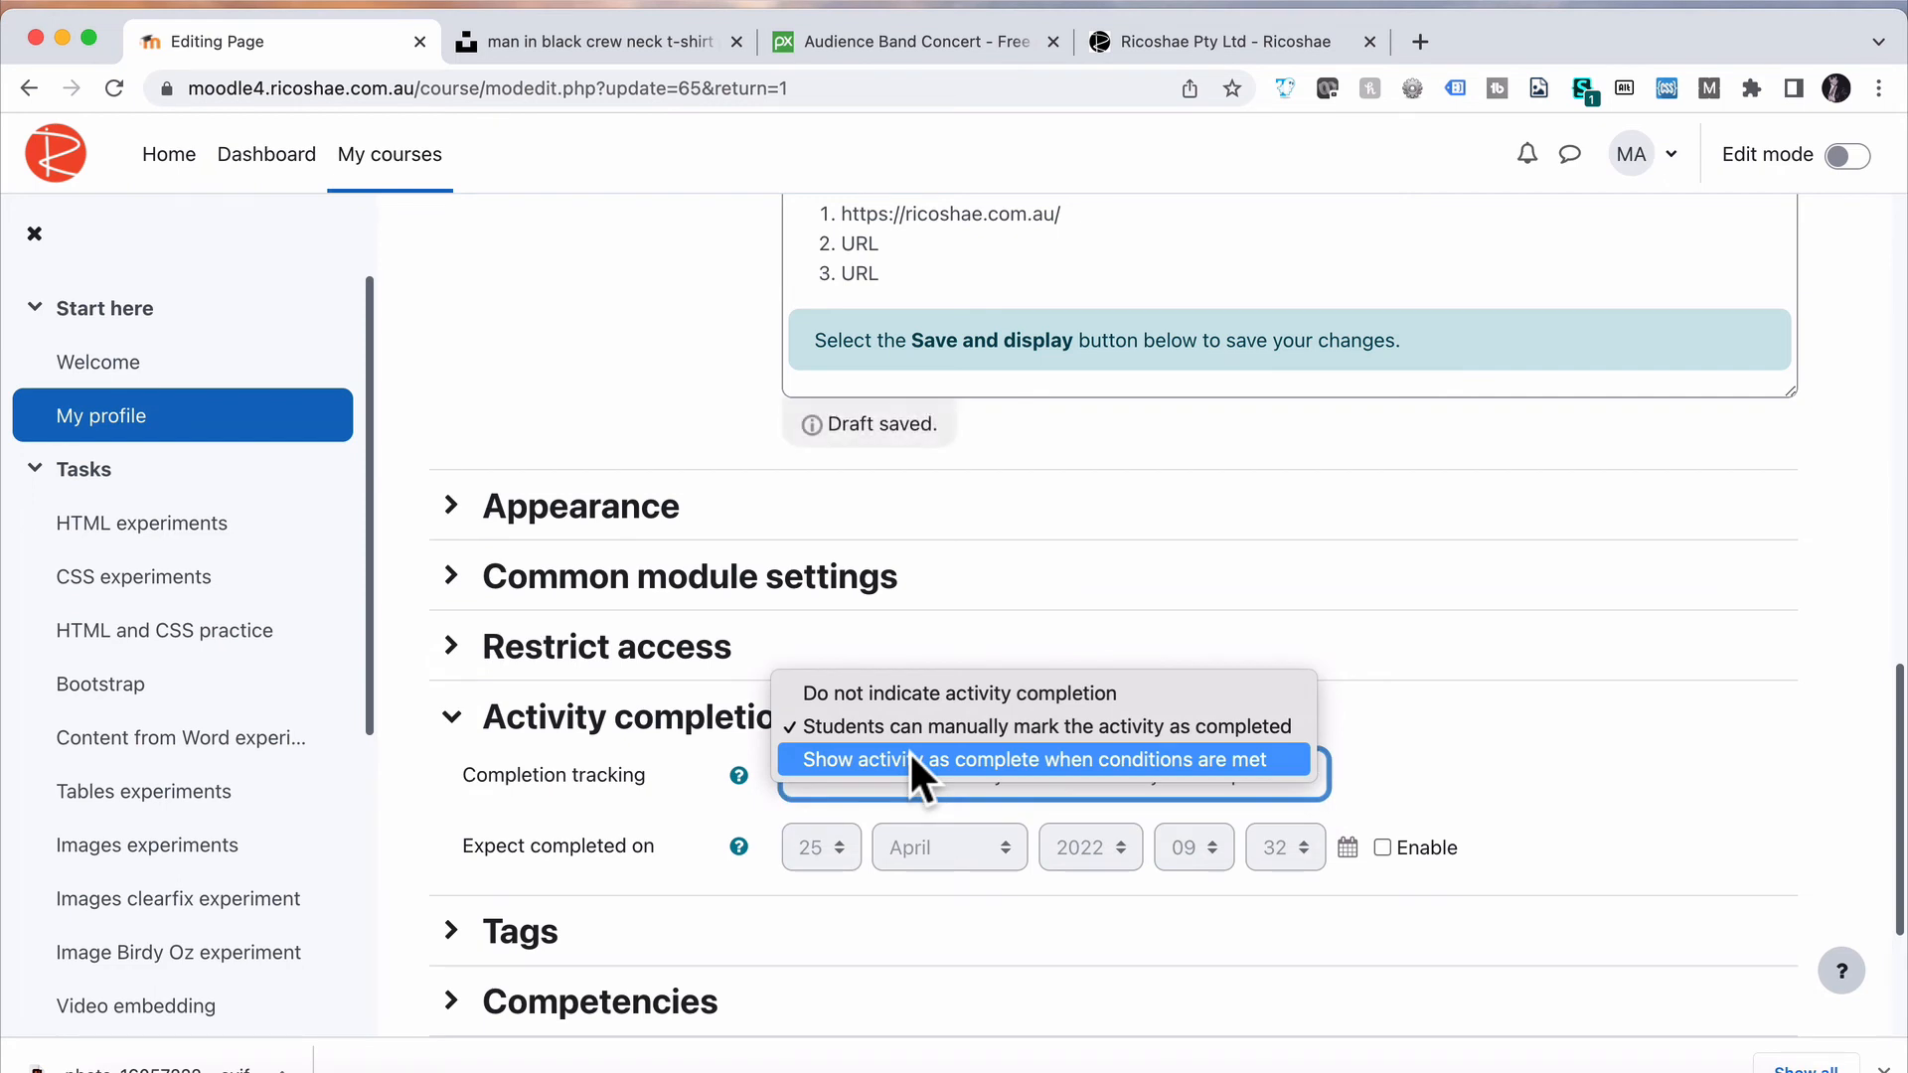
{"action": "left_click", "coordinate": [912, 758]}
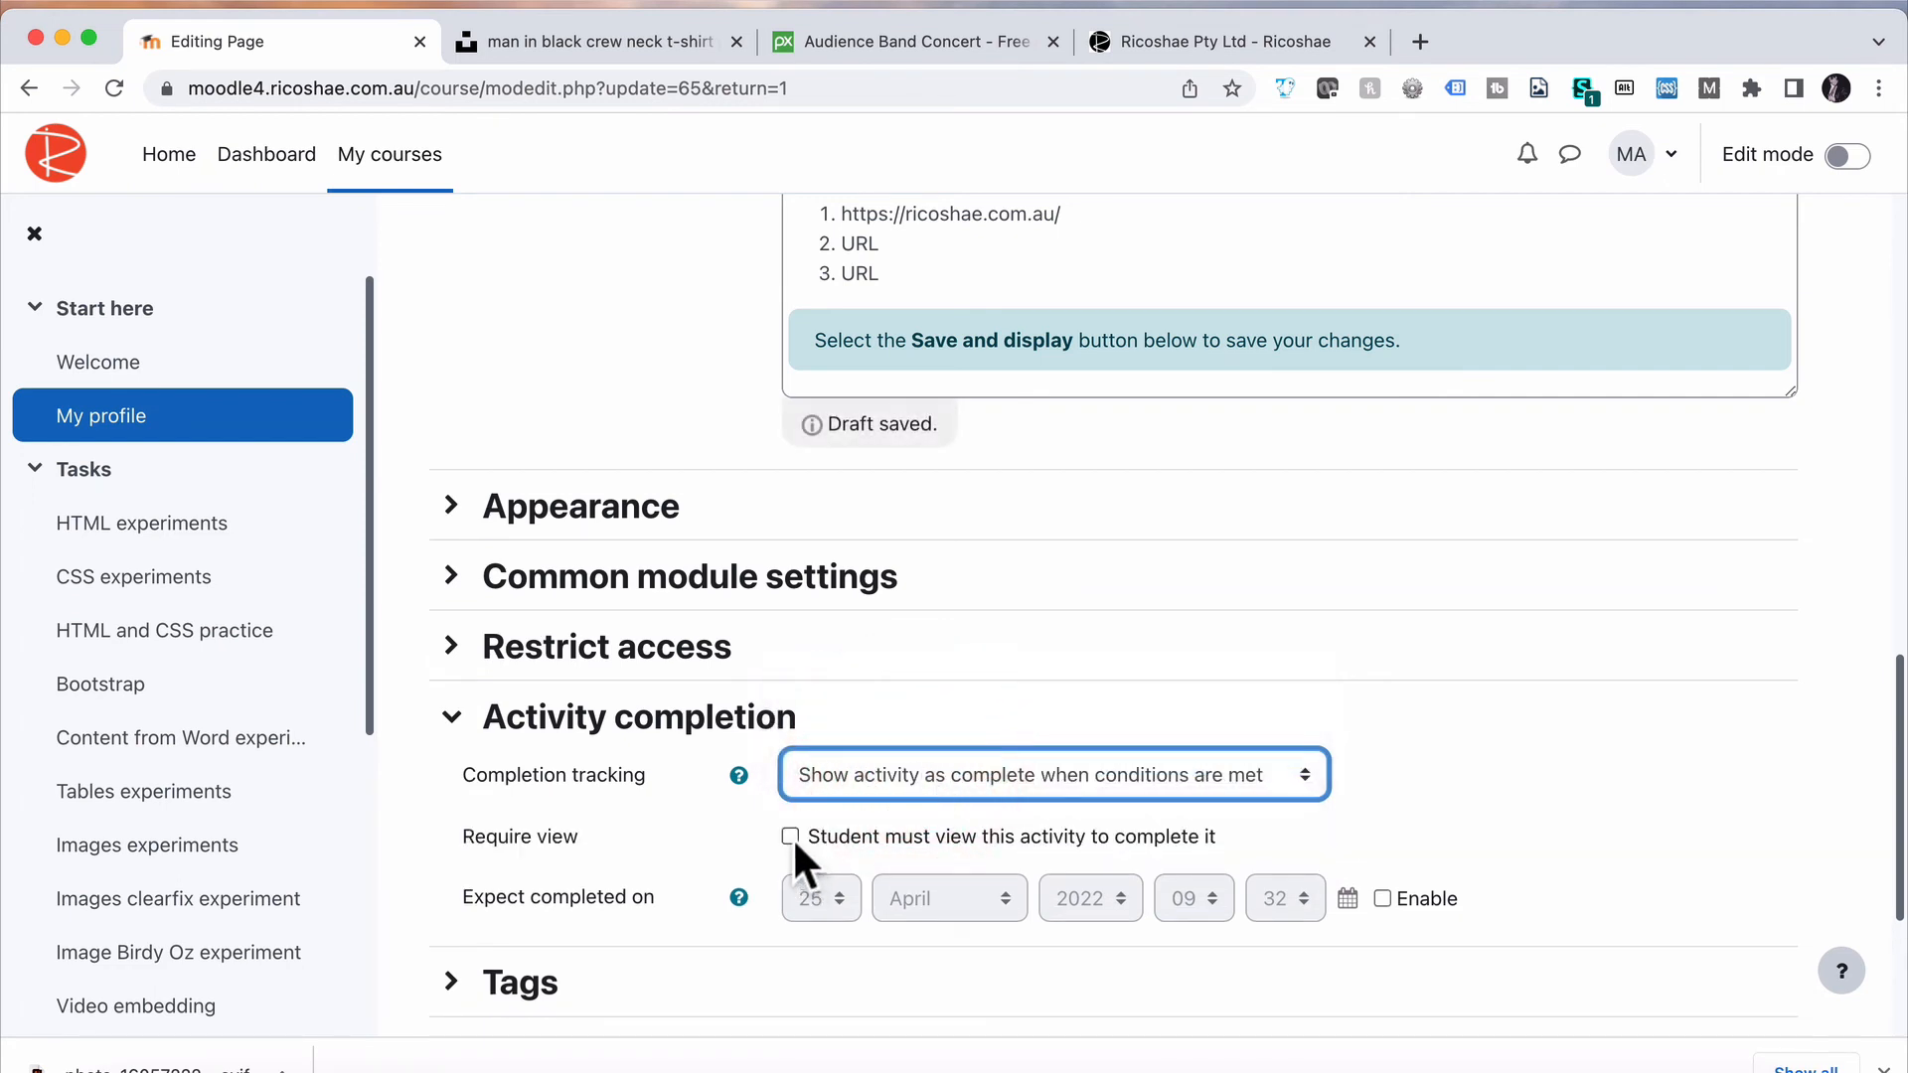
{"action": "left_click", "coordinate": [791, 836]}
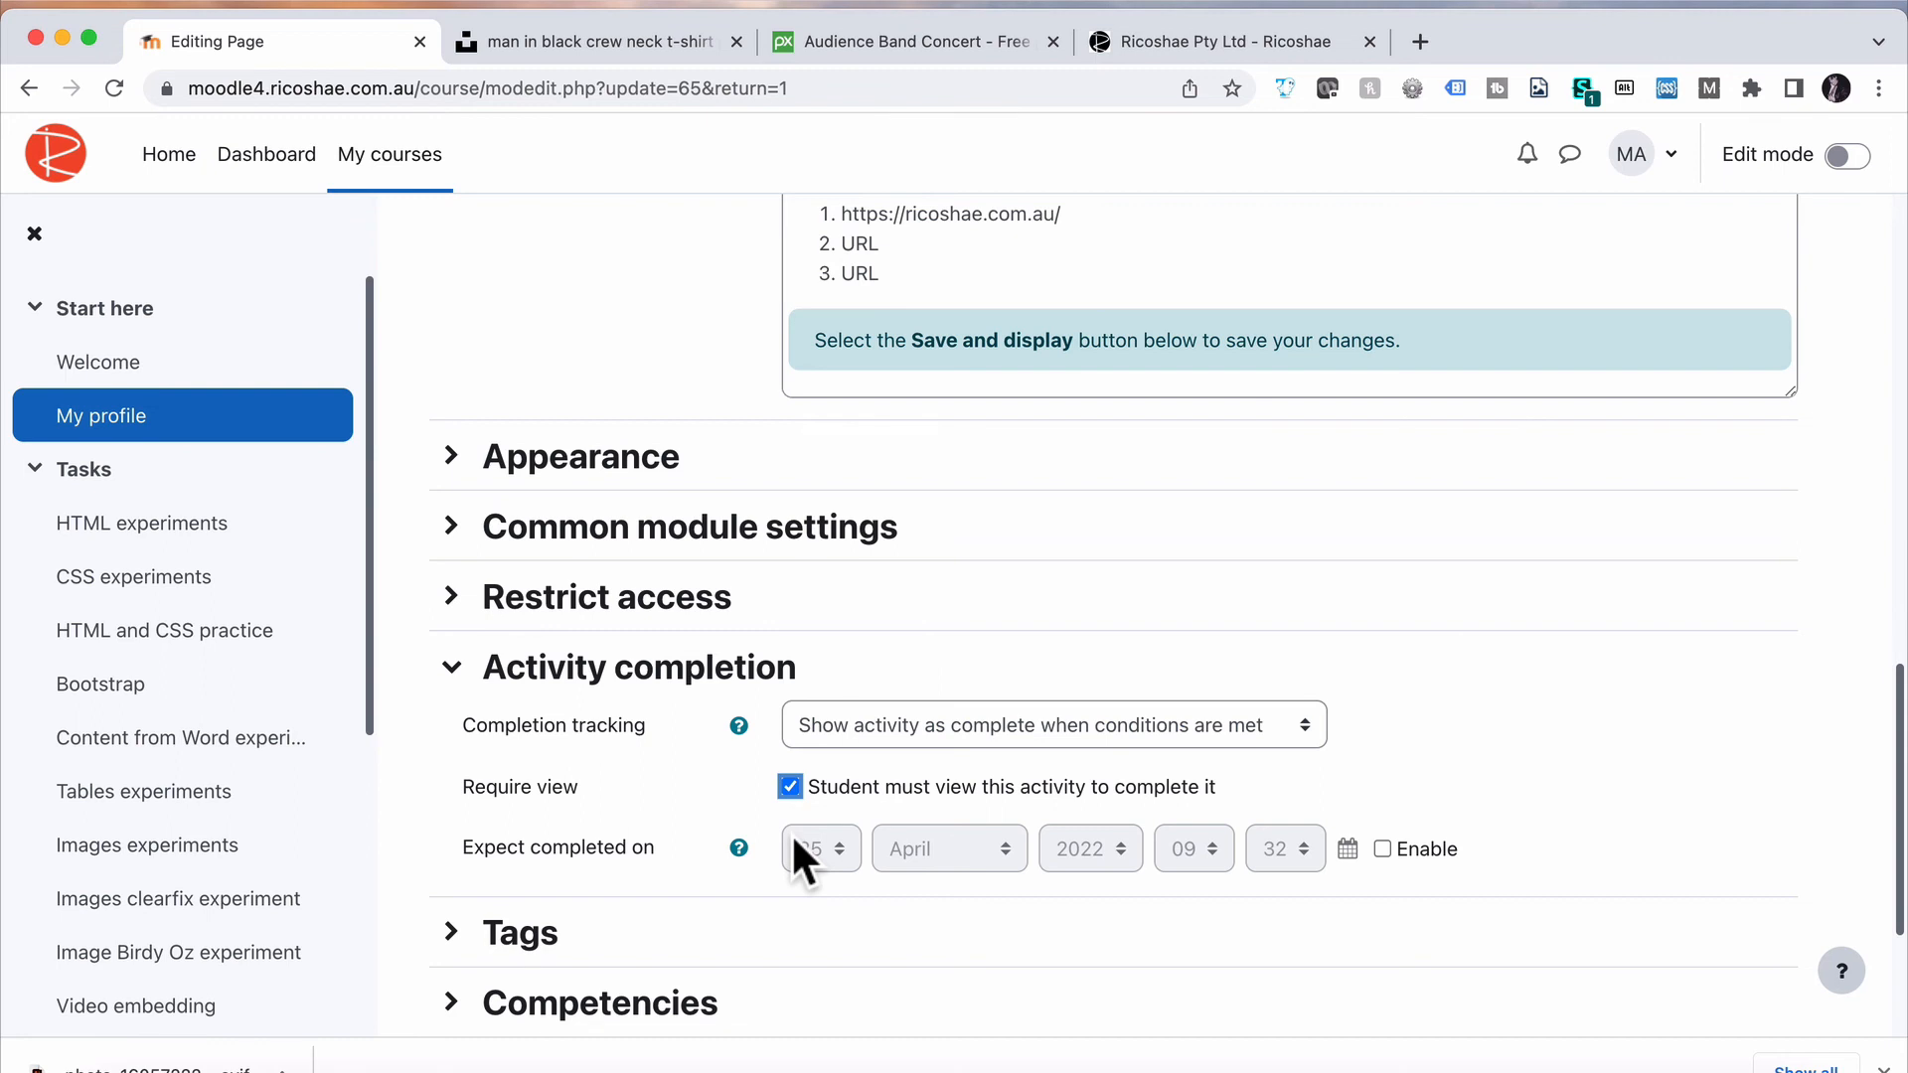
{"action": "left_click", "coordinate": [1000, 724]}
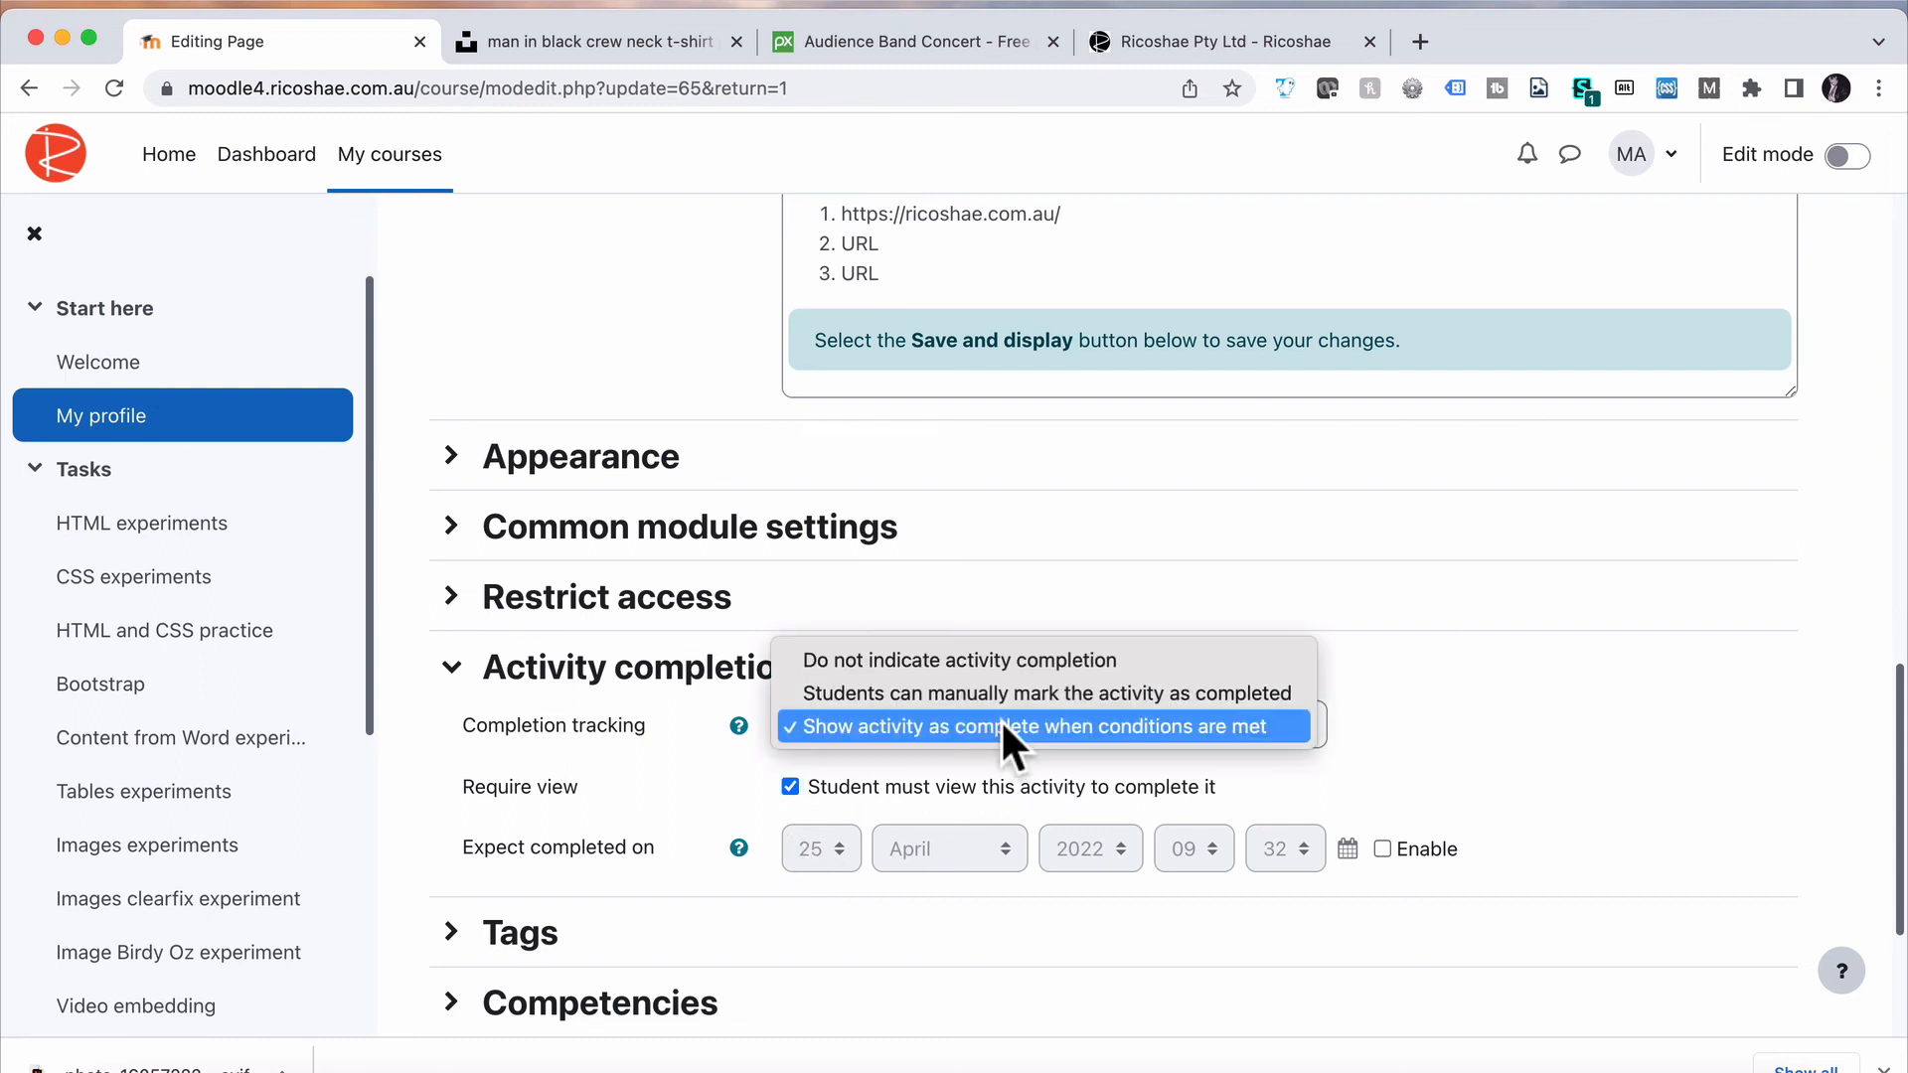
{"action": "left_click", "coordinate": [992, 693]}
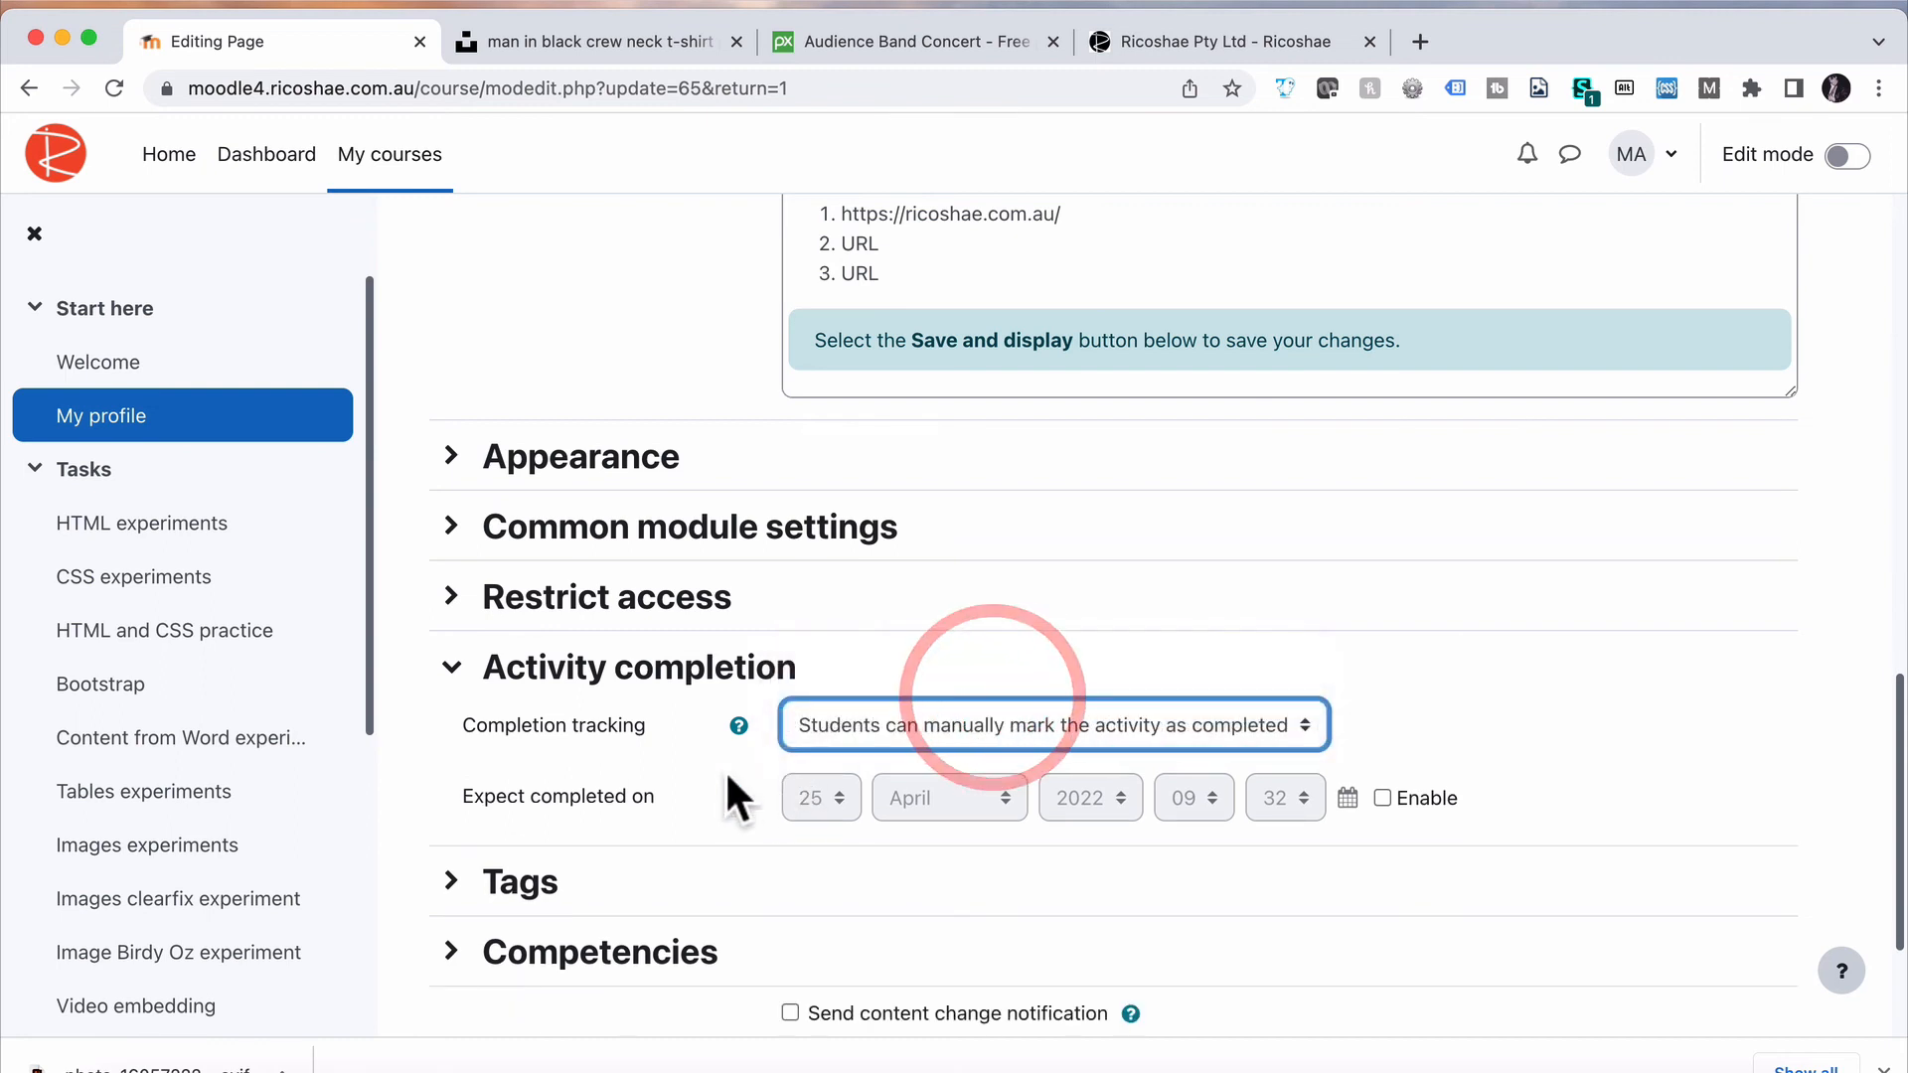
Save and display the My profile page, and review the saved content from the name heading down to the favourite websites list
{"action": "scroll", "coordinate": [701, 738], "scroll_direction": "down", "scroll_amount": 3}
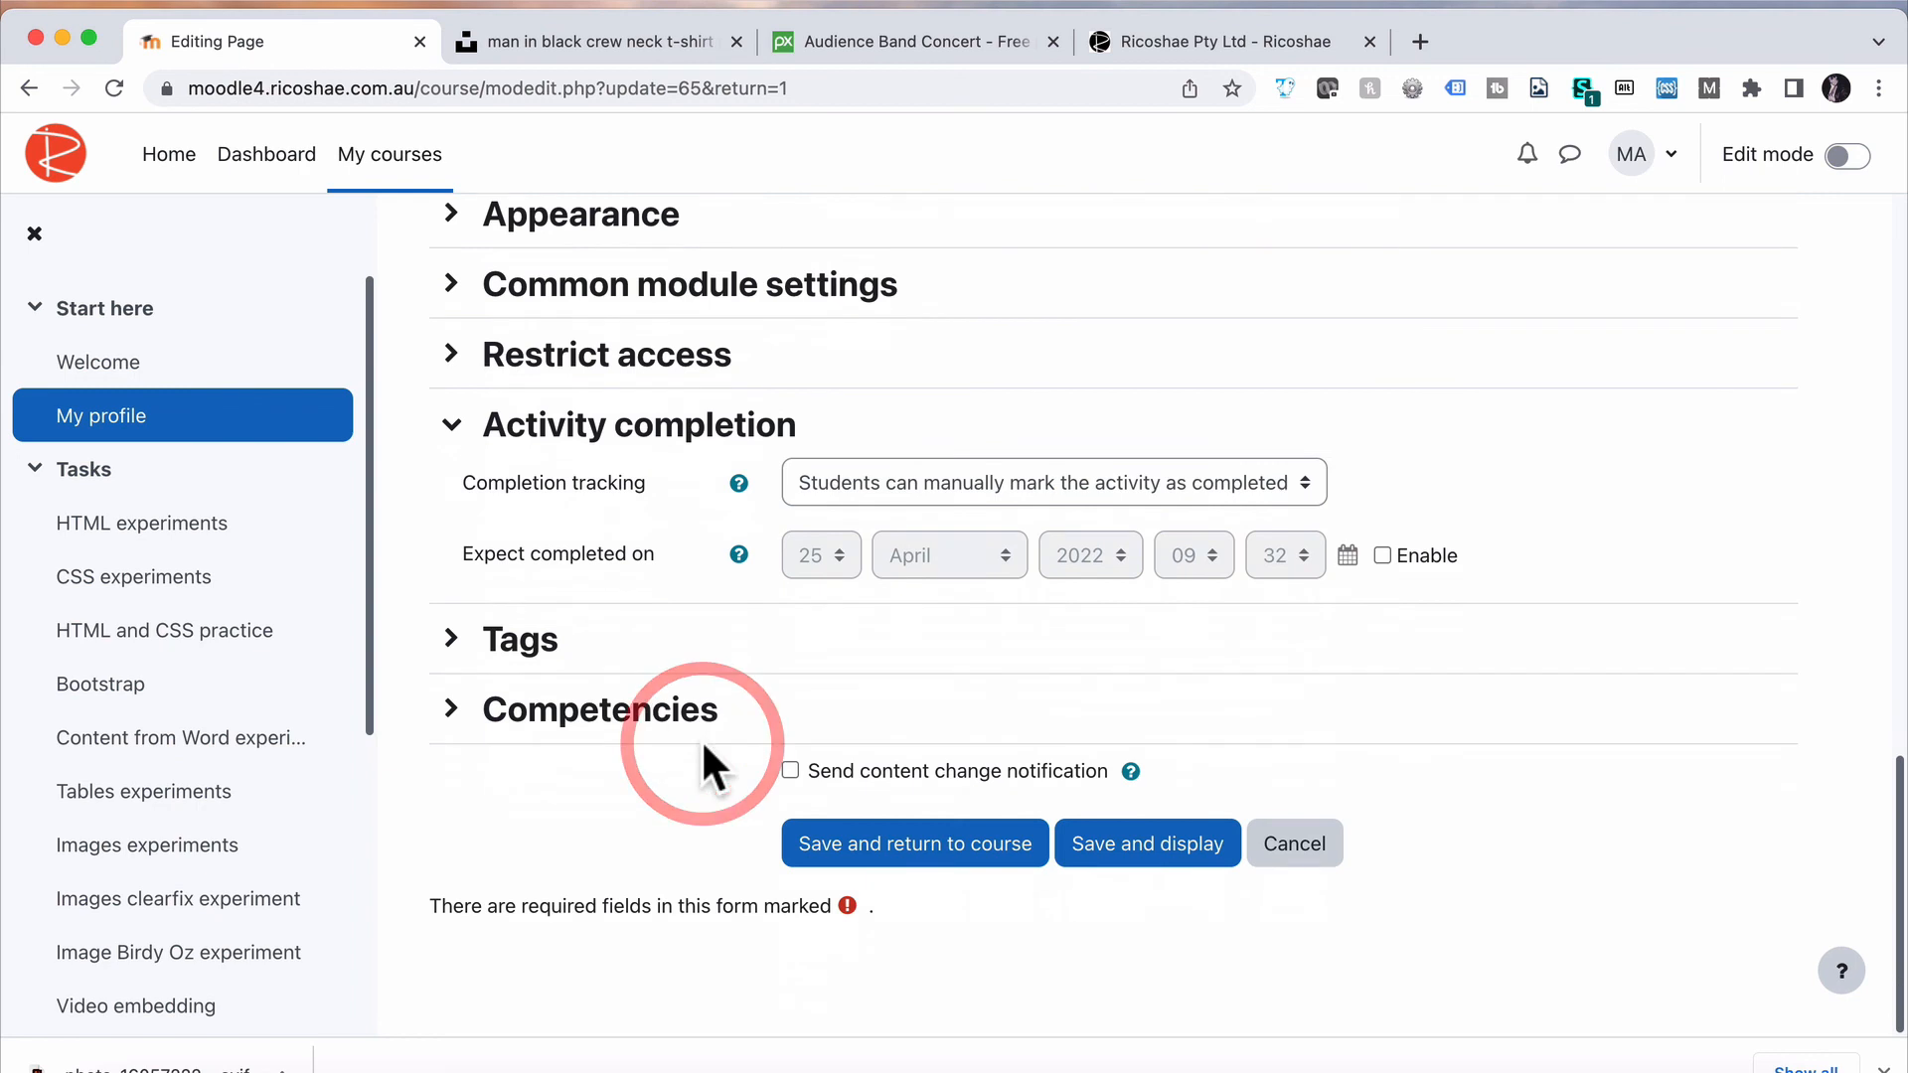
{"action": "left_click", "coordinate": [1115, 840]}
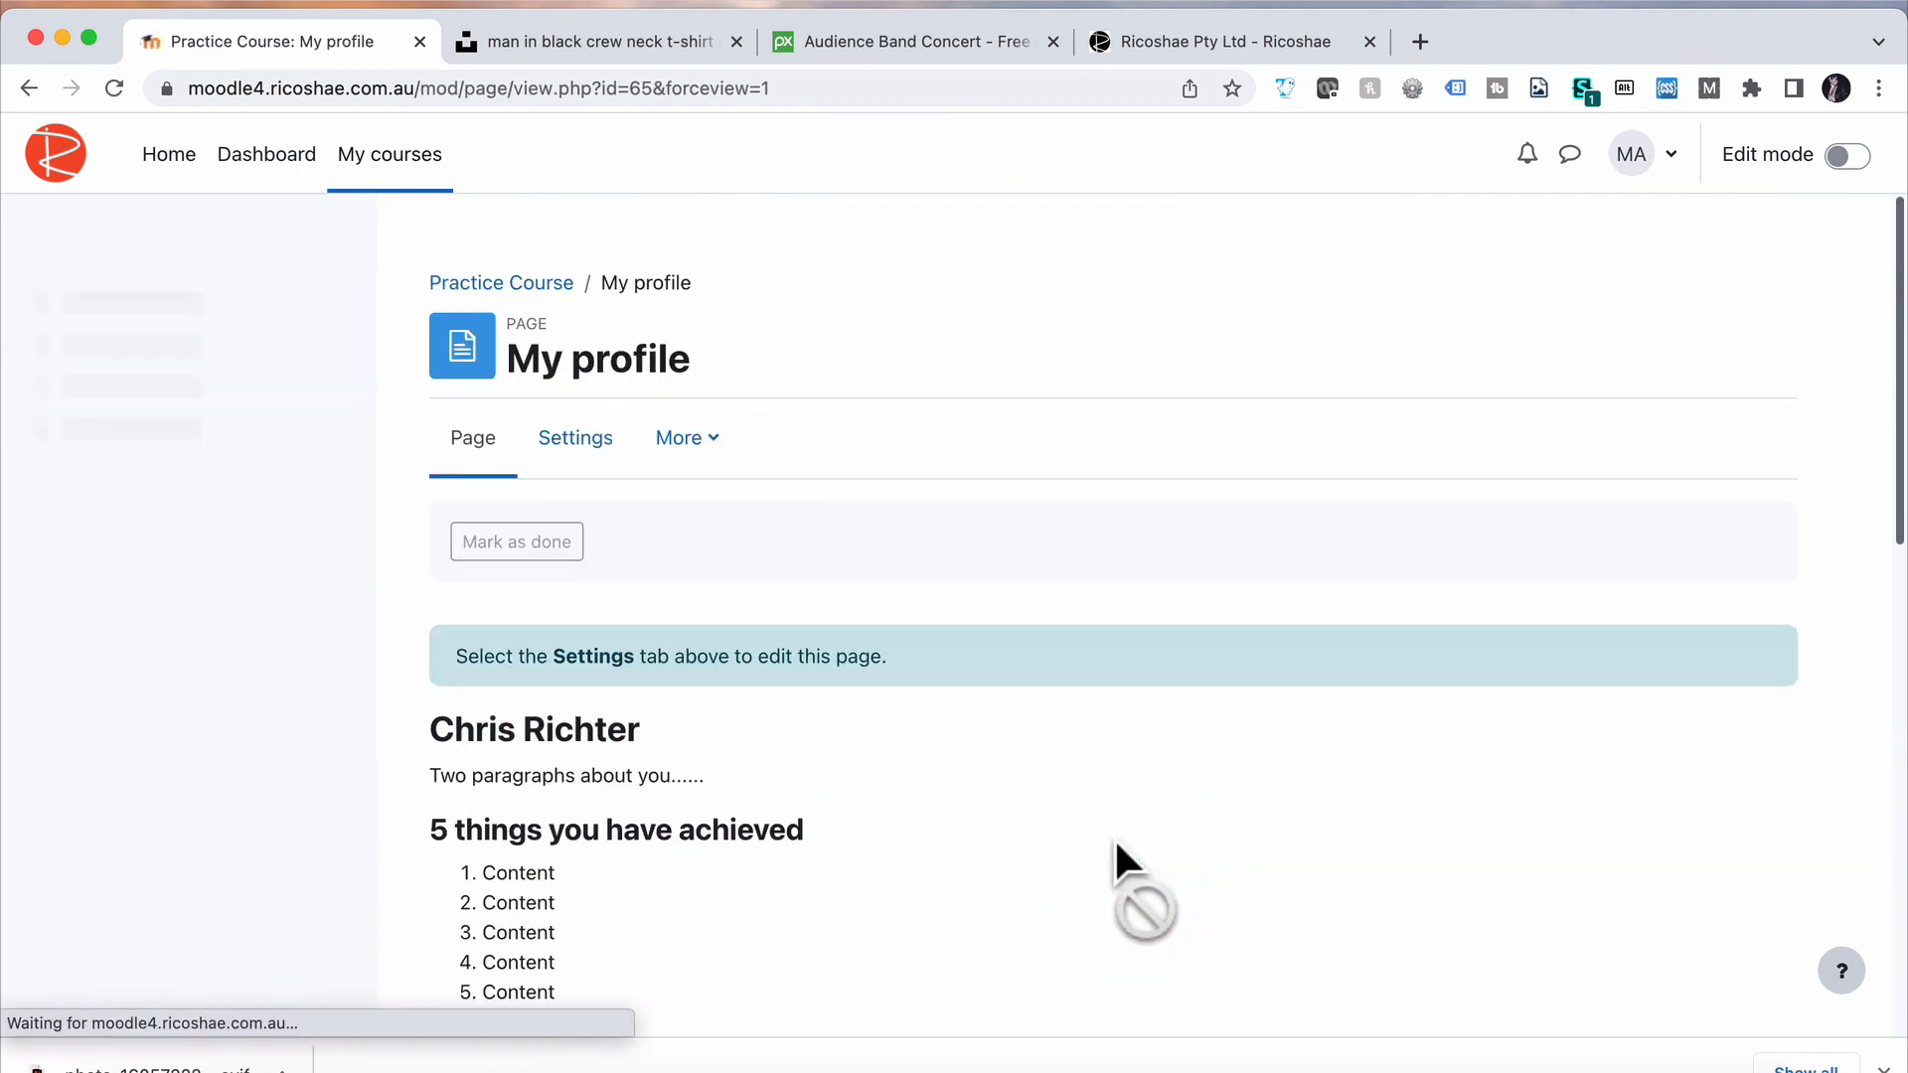
{"action": "scroll", "coordinate": [1113, 838], "scroll_direction": "down", "scroll_amount": 4}
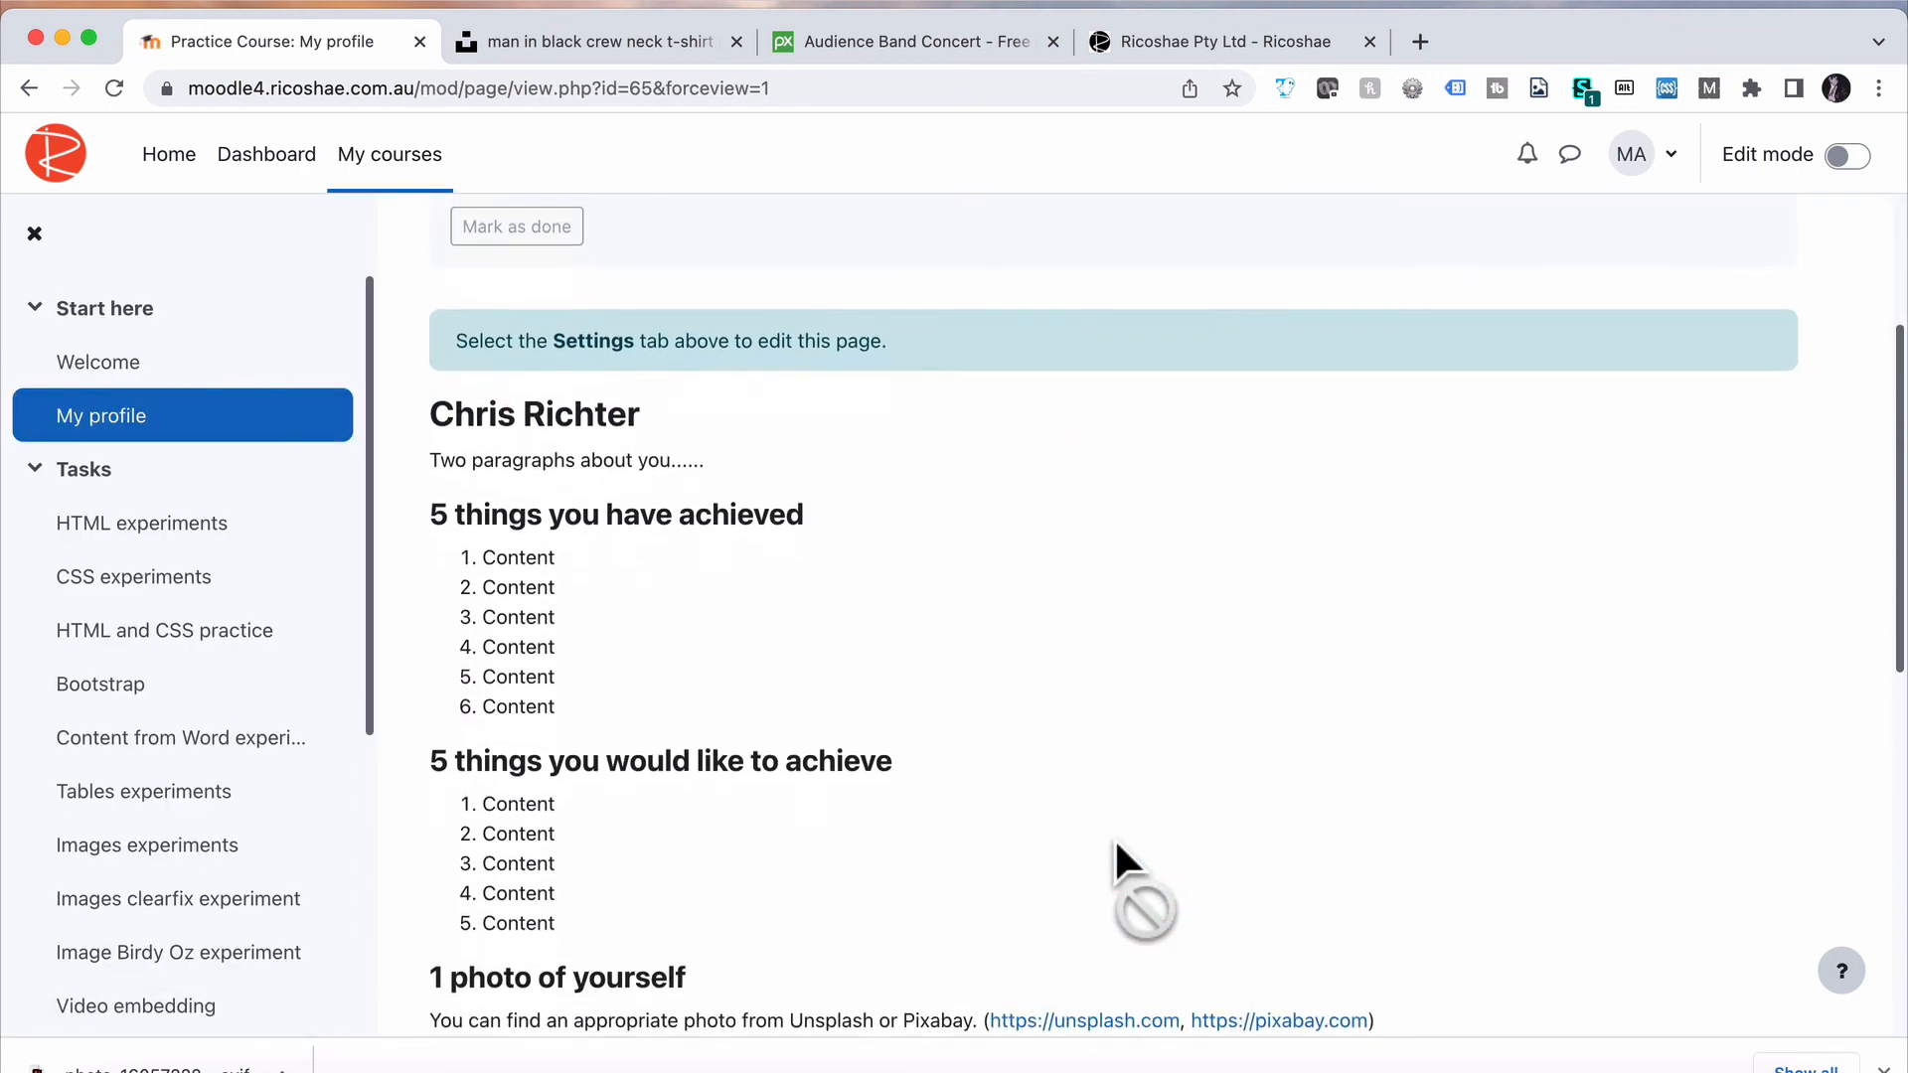
{"action": "left_click_drag", "start_coordinate": [452, 340], "coordinate": [577, 336]}
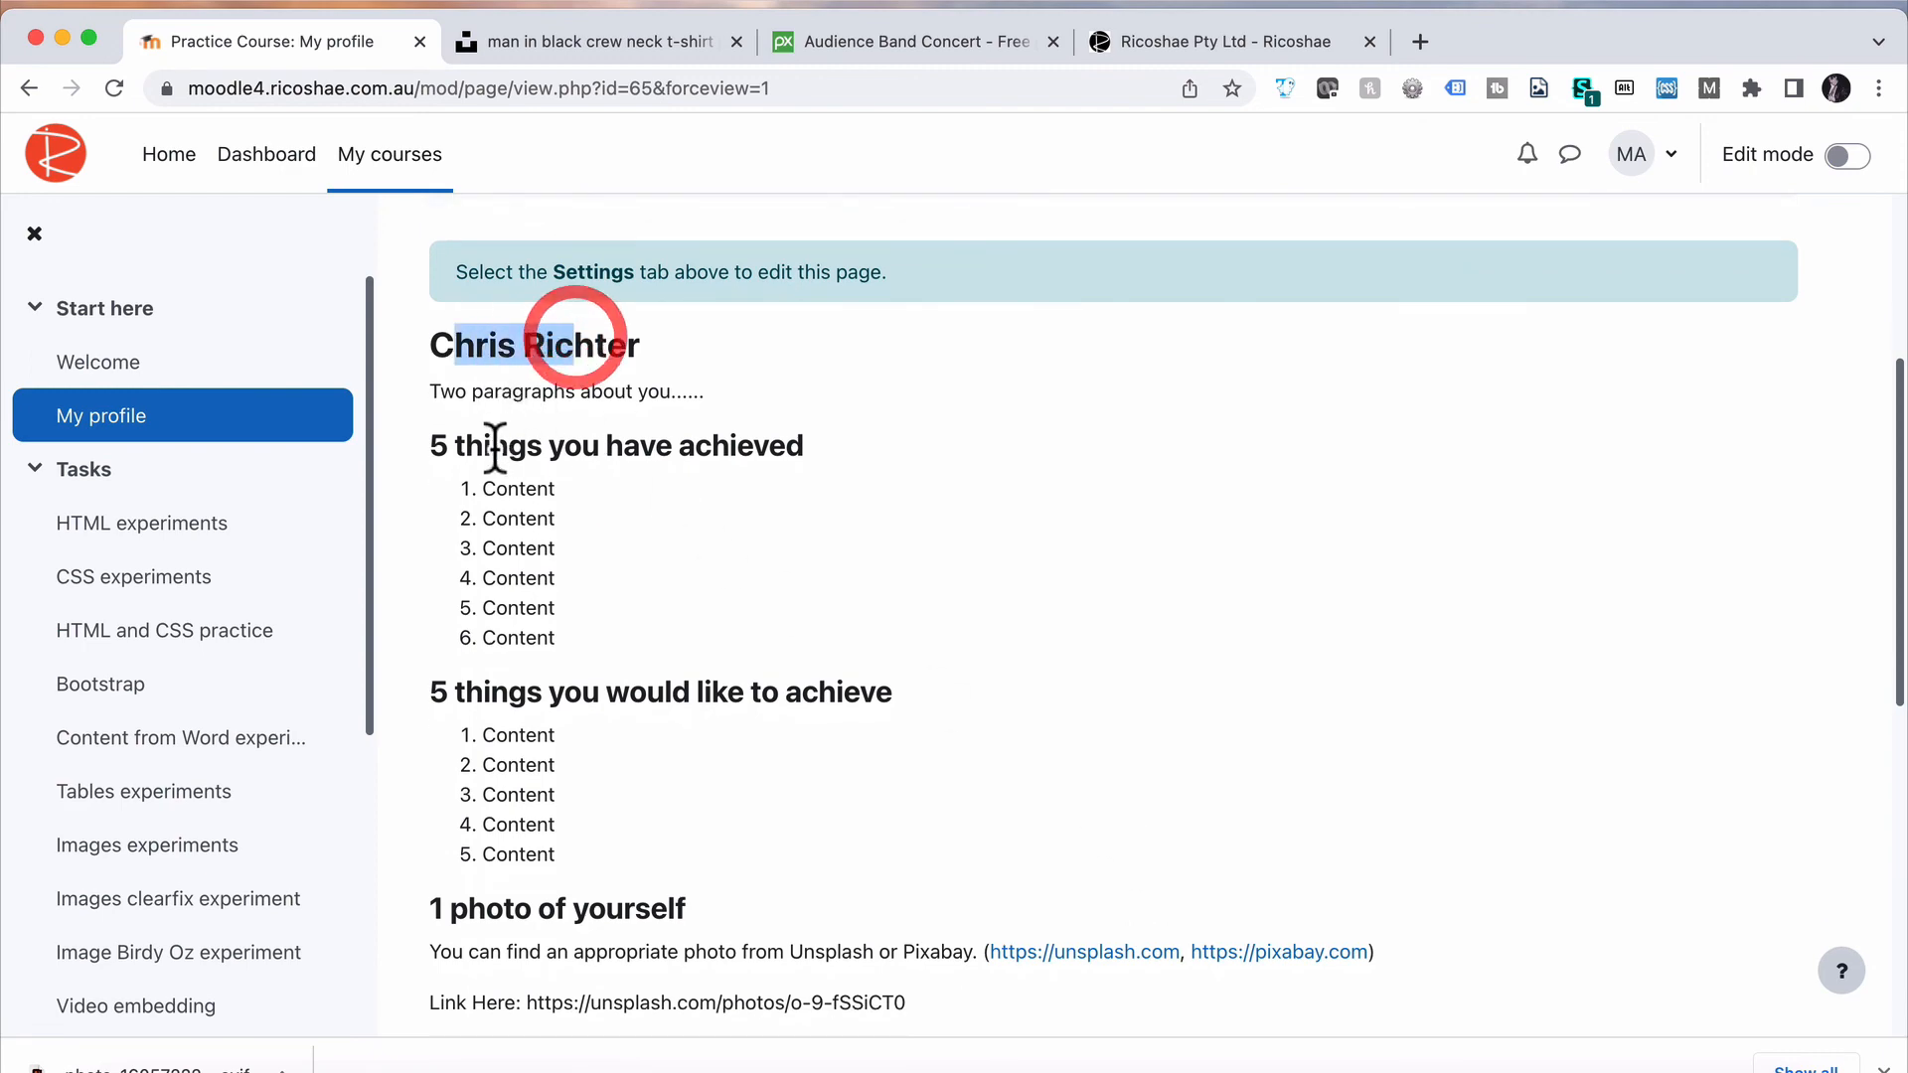
{"action": "left_click", "coordinate": [503, 444]}
{"action": "left_click_drag", "start_coordinate": [506, 444], "coordinate": [747, 445]}
{"action": "scroll", "coordinate": [663, 581], "scroll_direction": "down", "scroll_amount": 5}
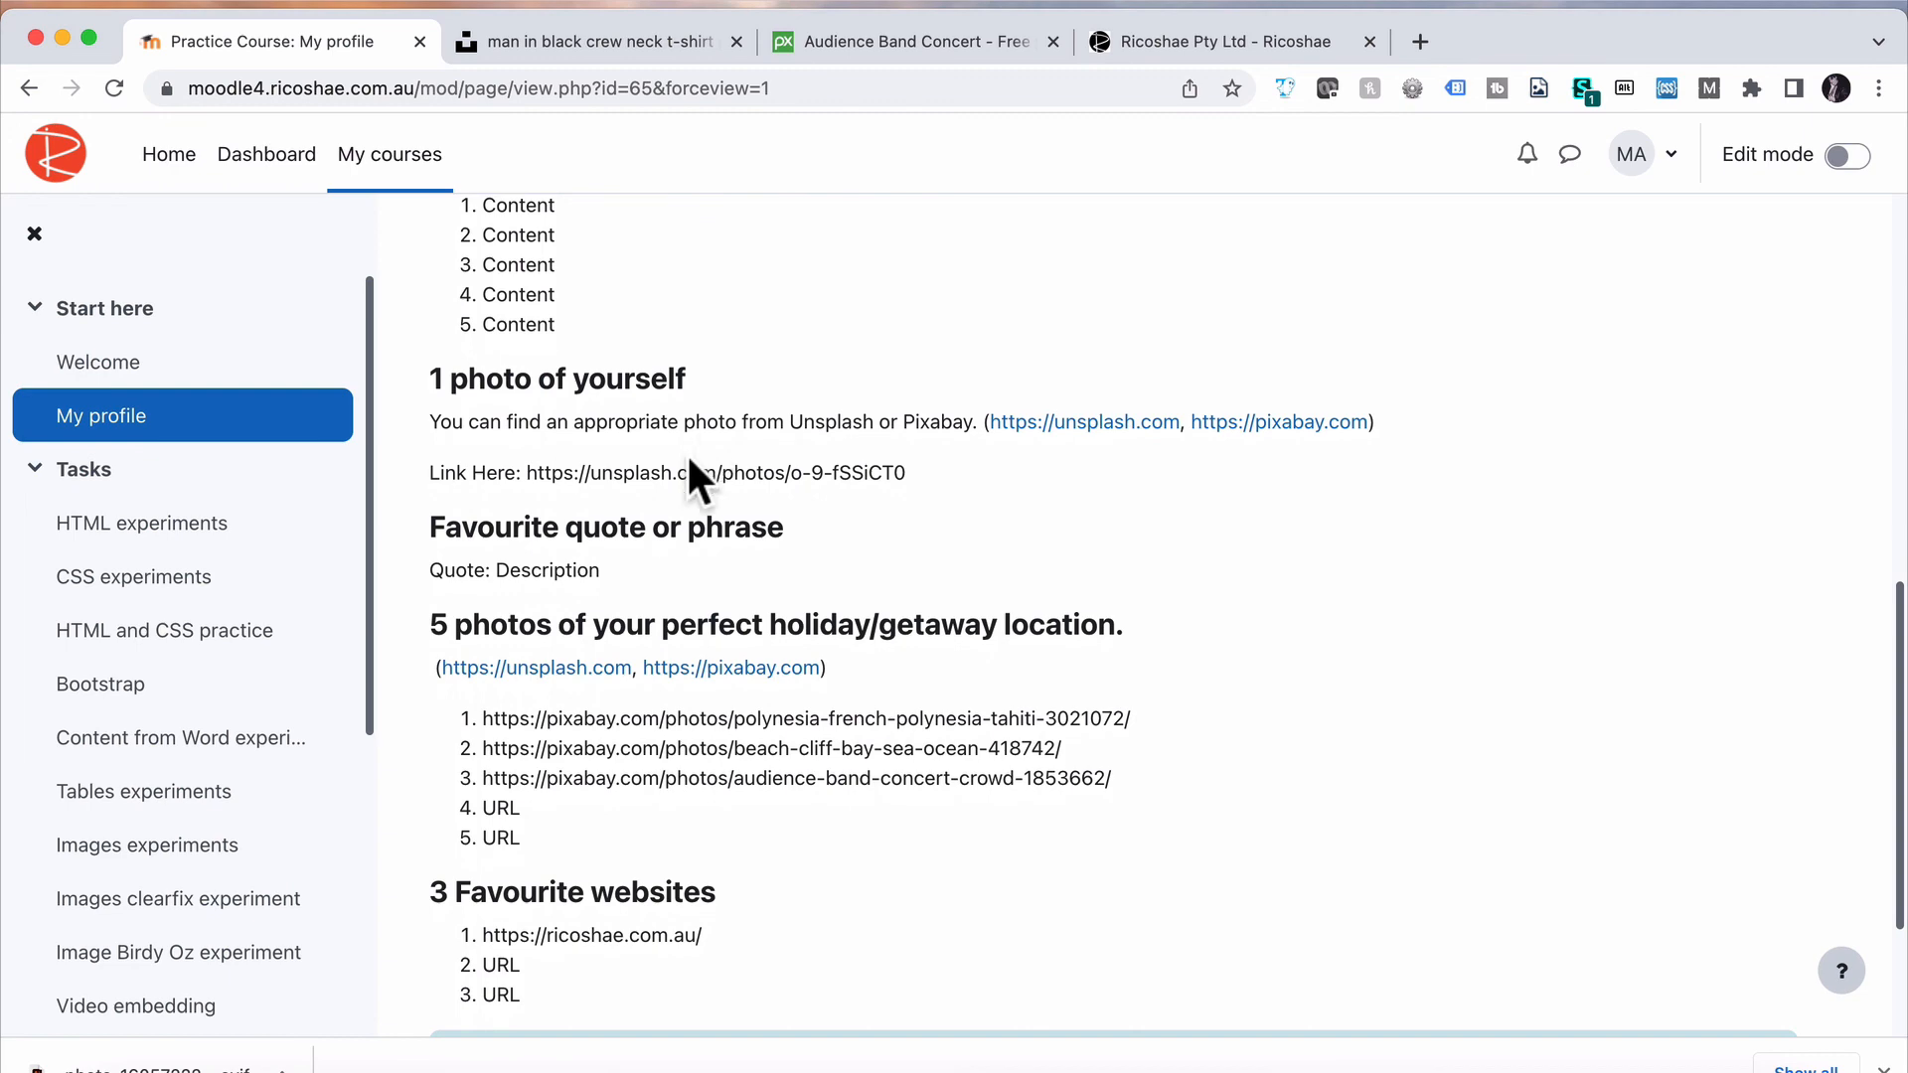
{"action": "scroll", "coordinate": [689, 725], "scroll_direction": "down", "scroll_amount": 3}
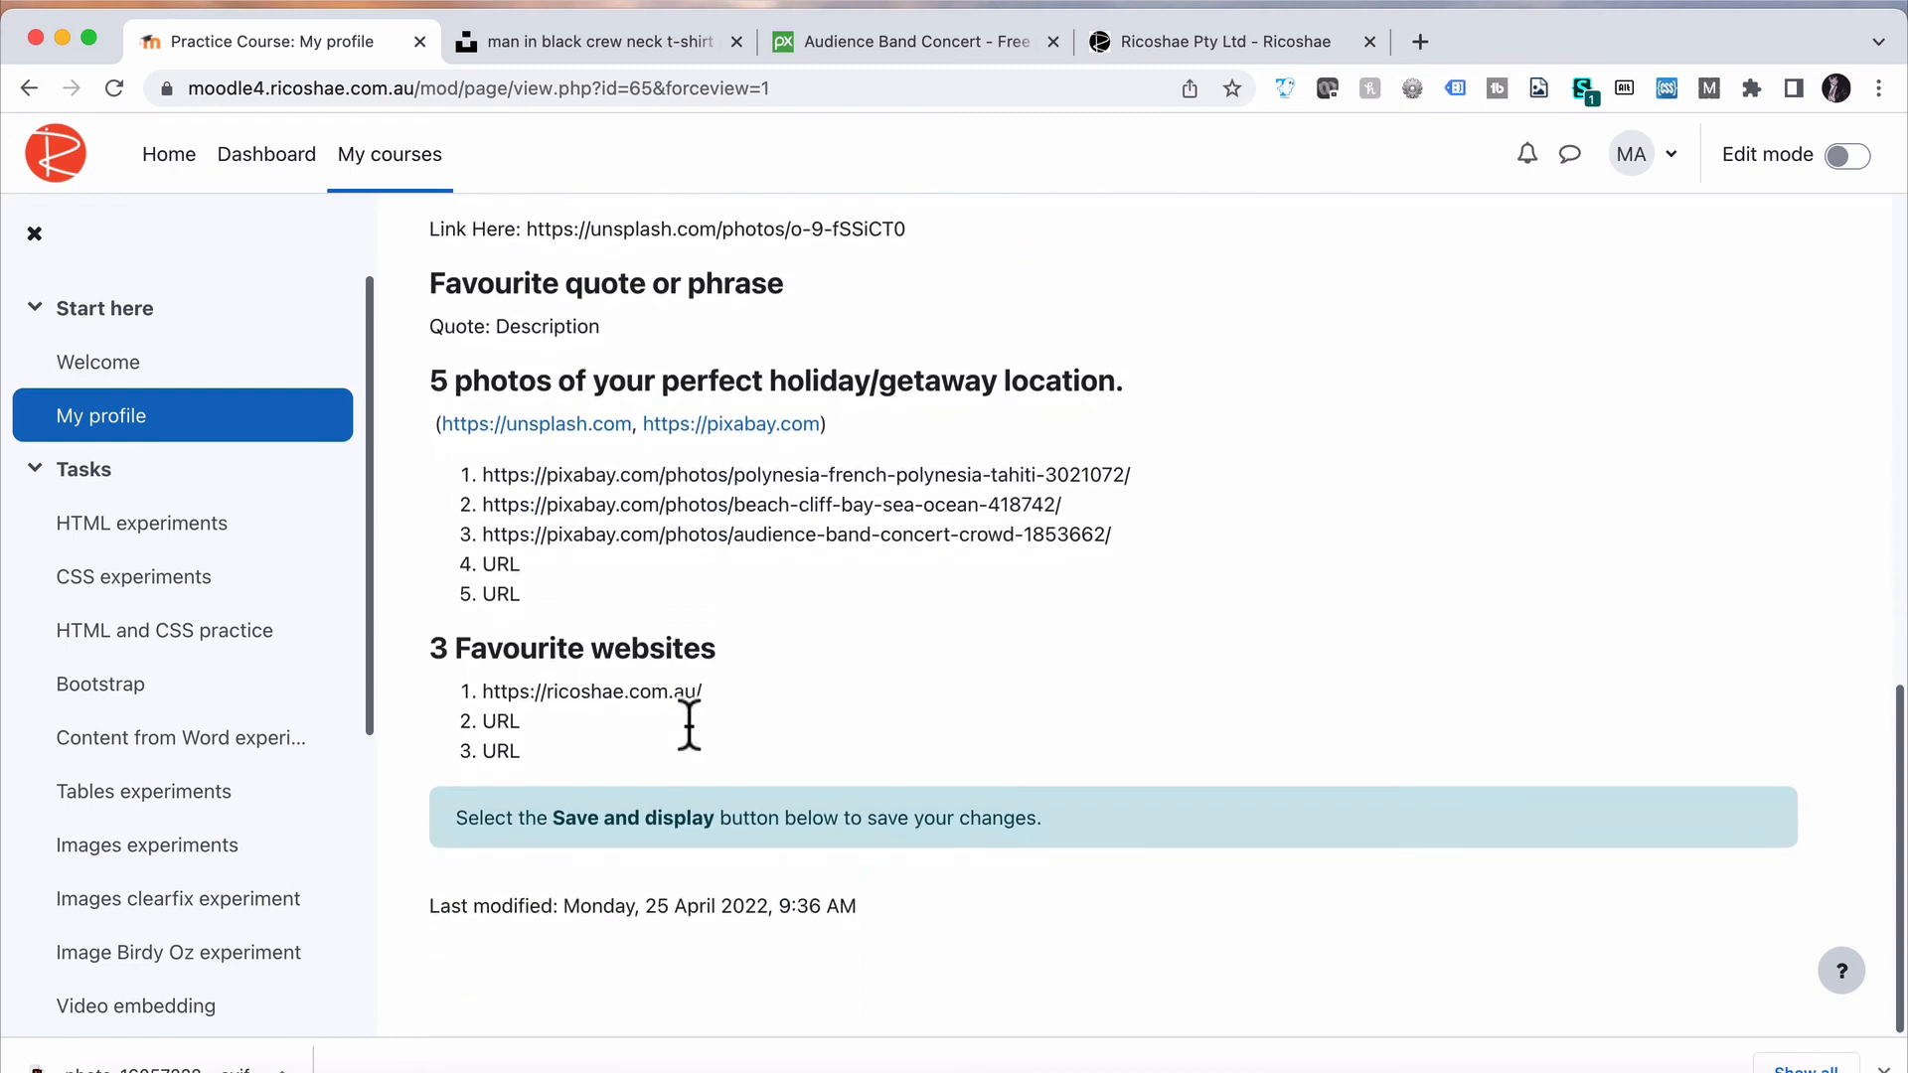